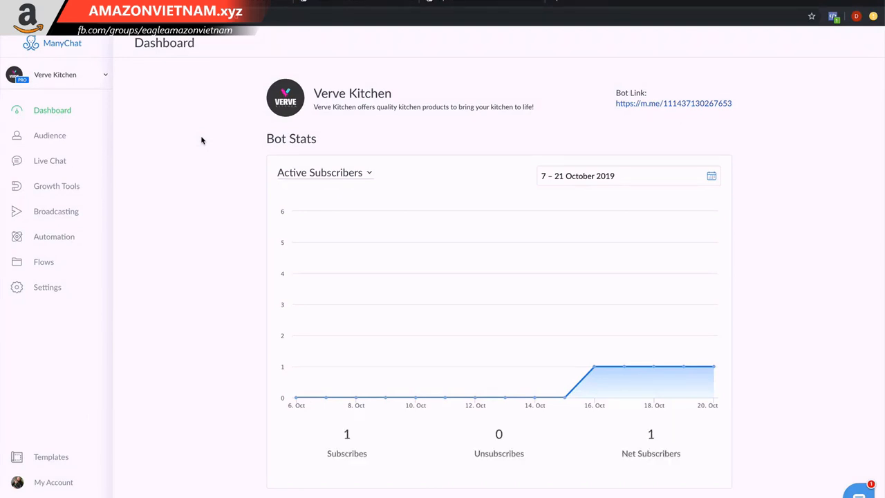
- Create a new flow folder named "Taco Holder Product Insert"
click(49, 267)
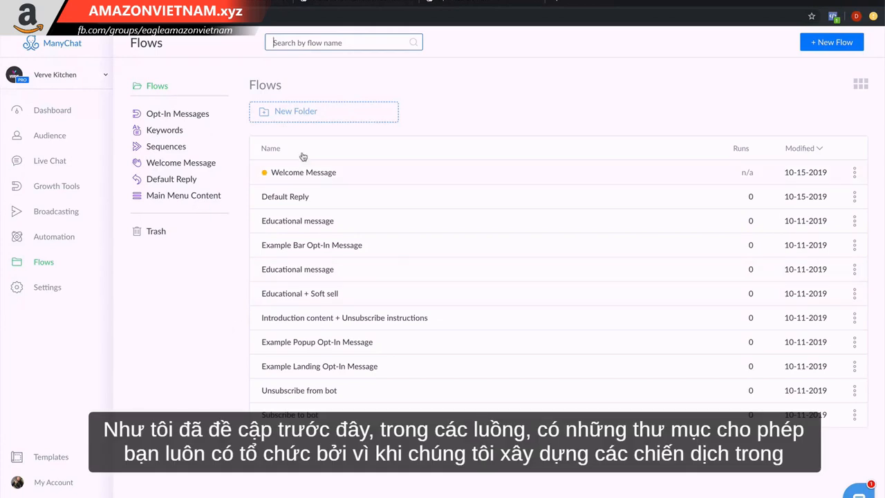
click(277, 119)
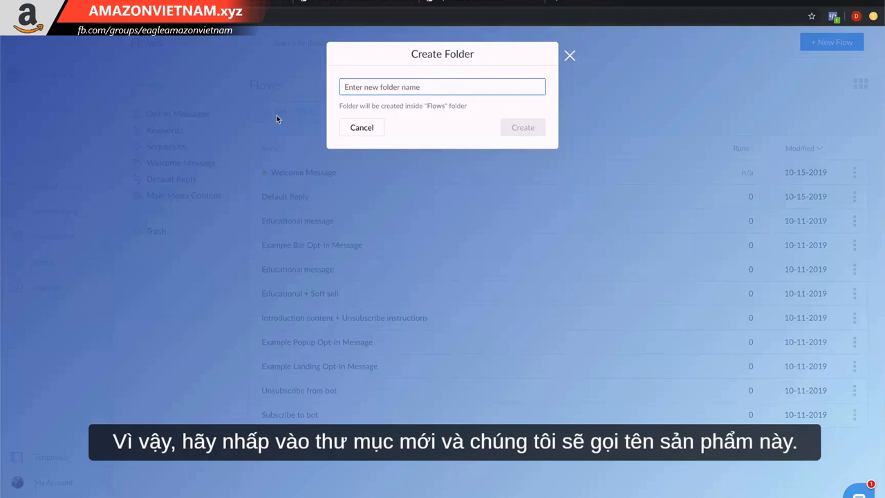
text(Taco Holder Pro)
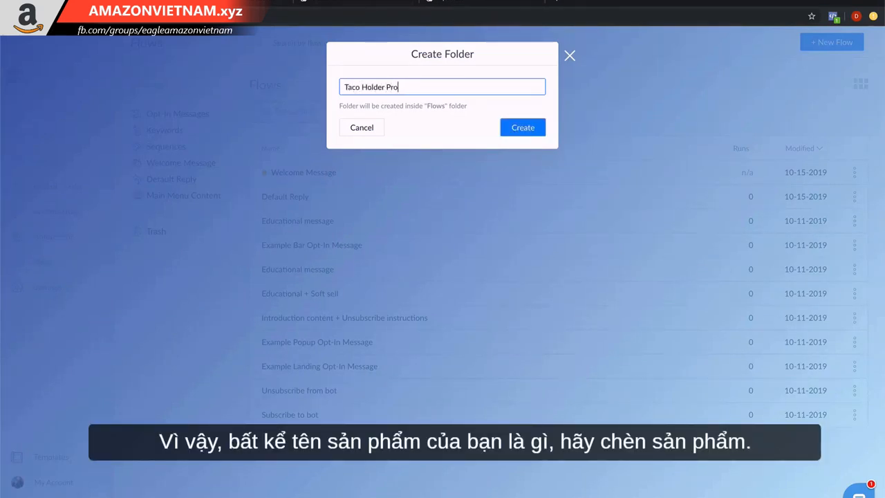
text(duct Insert)
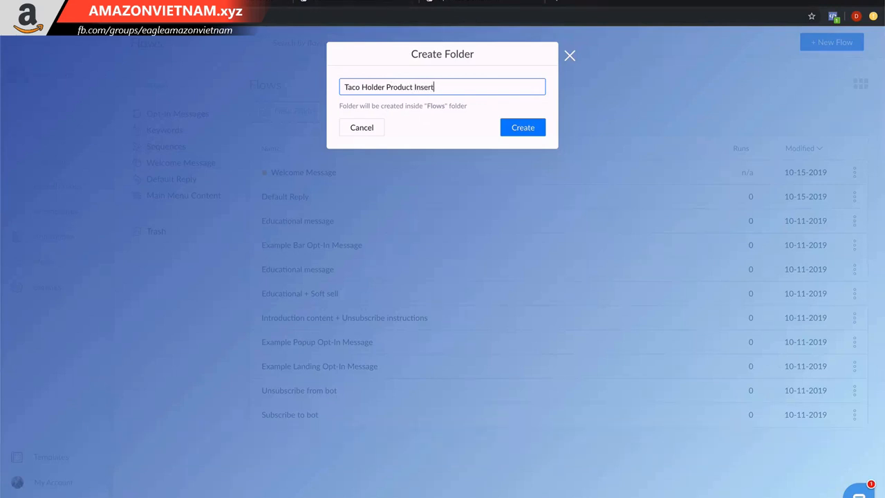
click(511, 128)
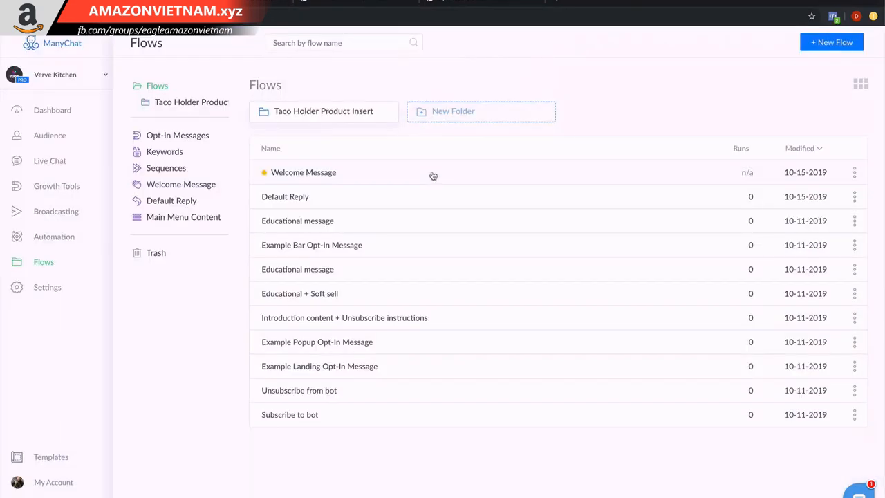
- Inside that folder, create a new flow named "Taco Holder Product Insert Welcome"
click(365, 113)
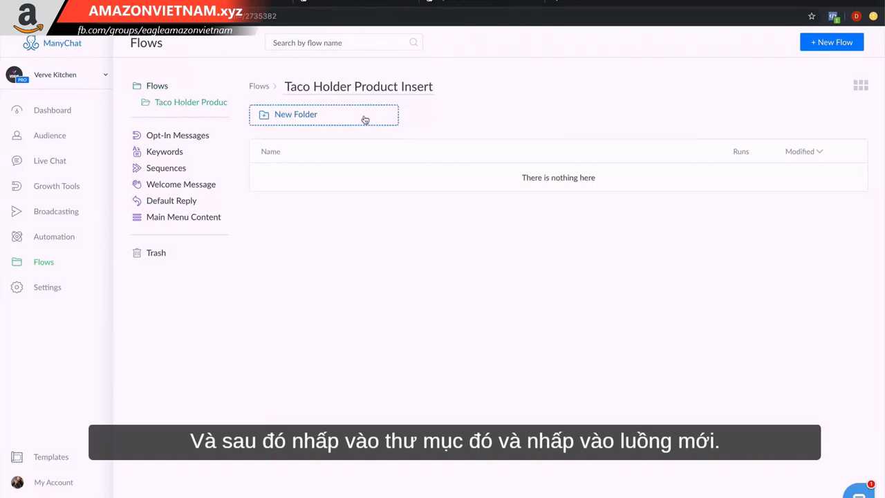
click(814, 48)
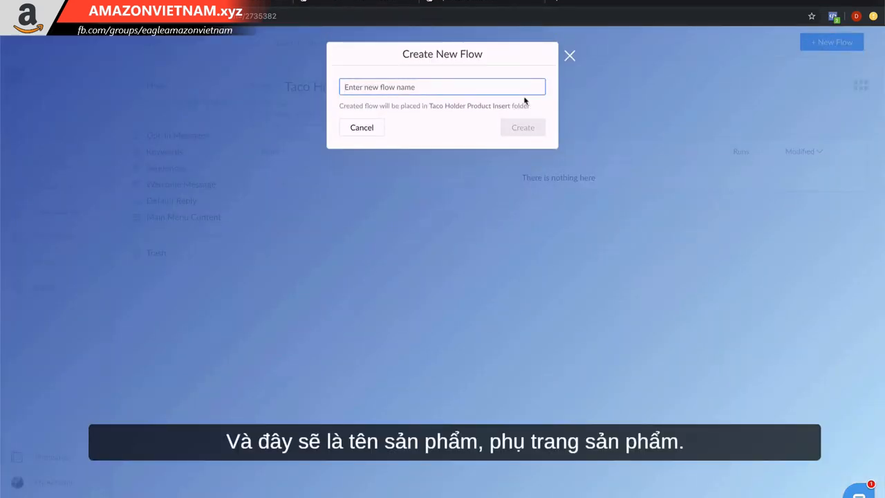
text(d)
key(BackSpace)
text(Taco Holder Prod)
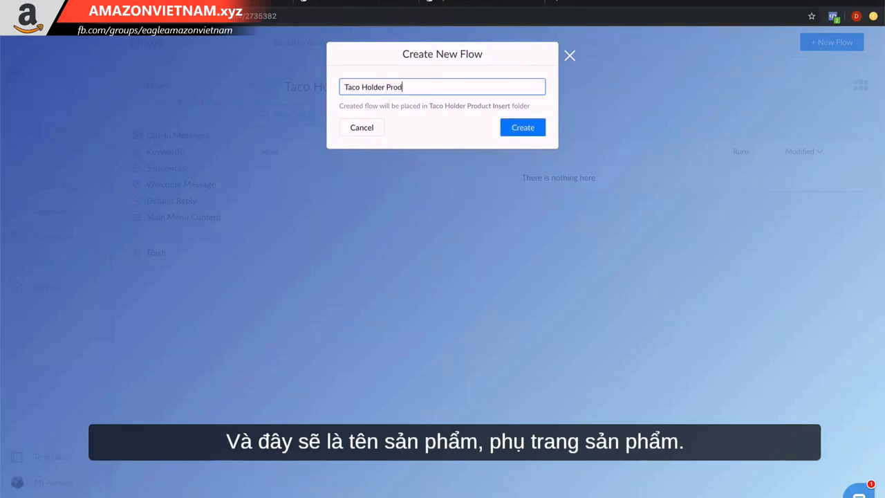
text(uct Insert Welcome)
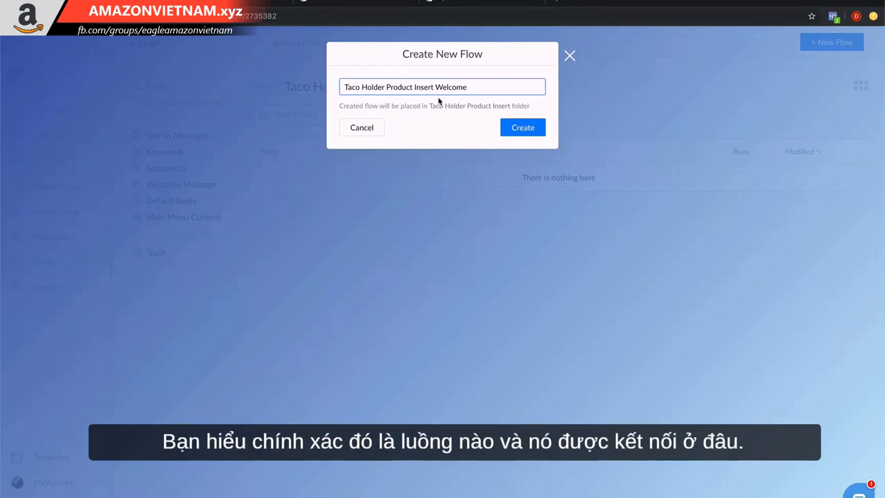
click(505, 127)
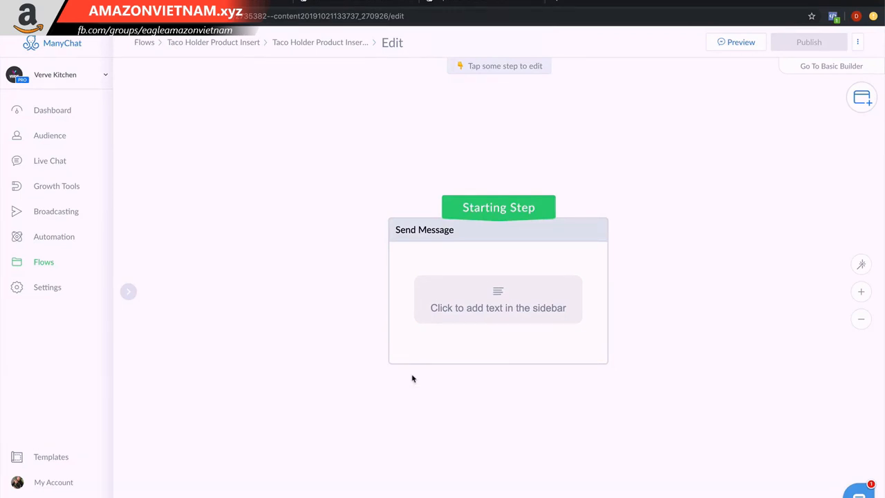
- Add an image block to the starting Send Message step and move it above the text block
click(444, 345)
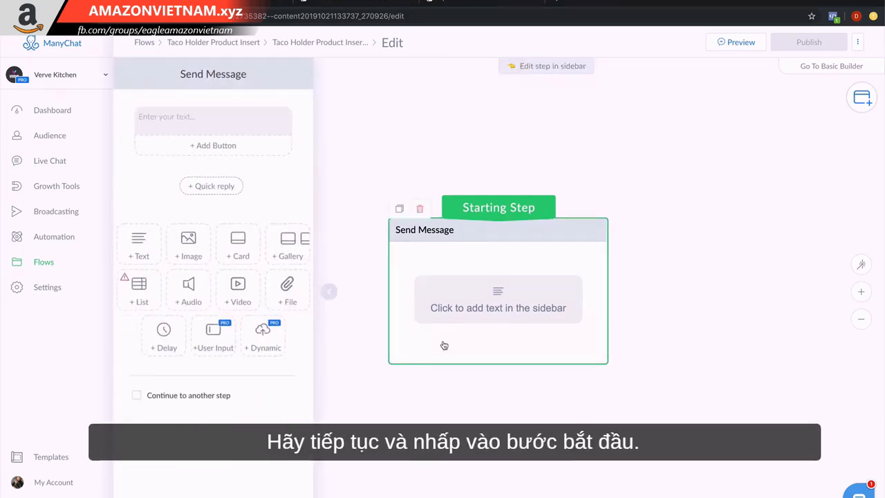
click(188, 245)
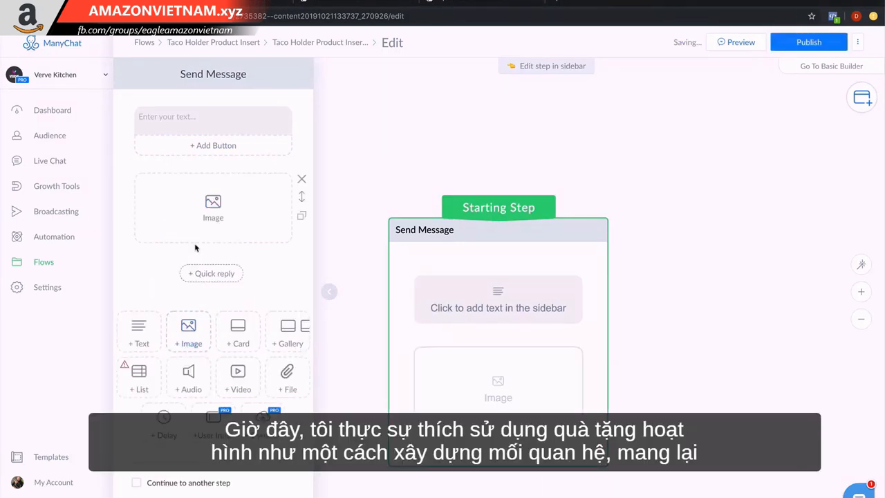
drag(303, 193, 299, 115)
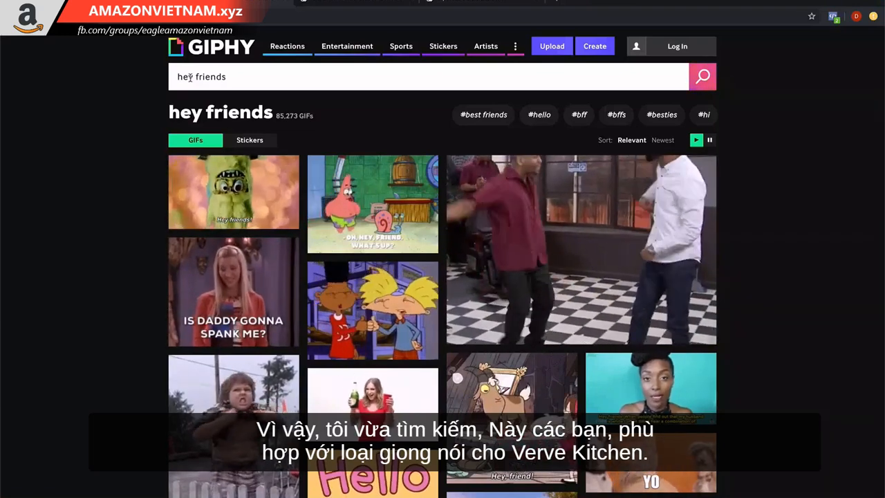
- Open the SpongeBob "Oh, hey, friend" GIF on Giphy and copy its MP4 media link
click(392, 190)
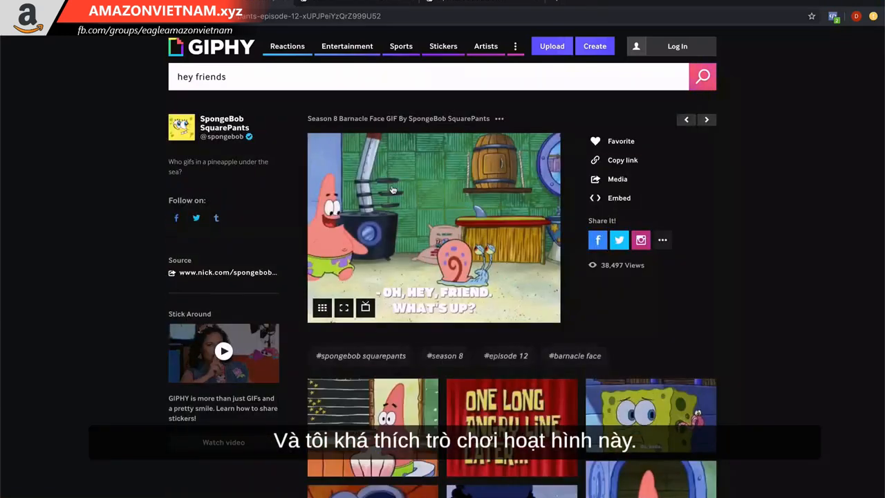
click(618, 180)
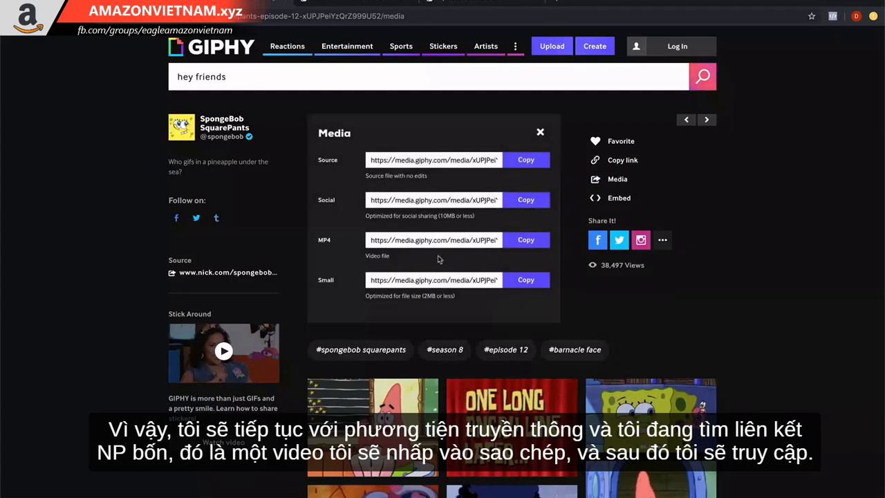
click(379, 241)
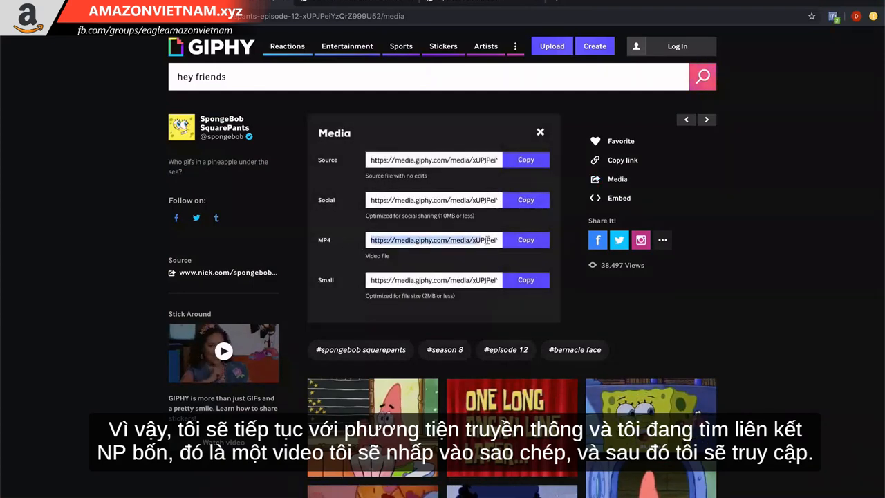
click(525, 240)
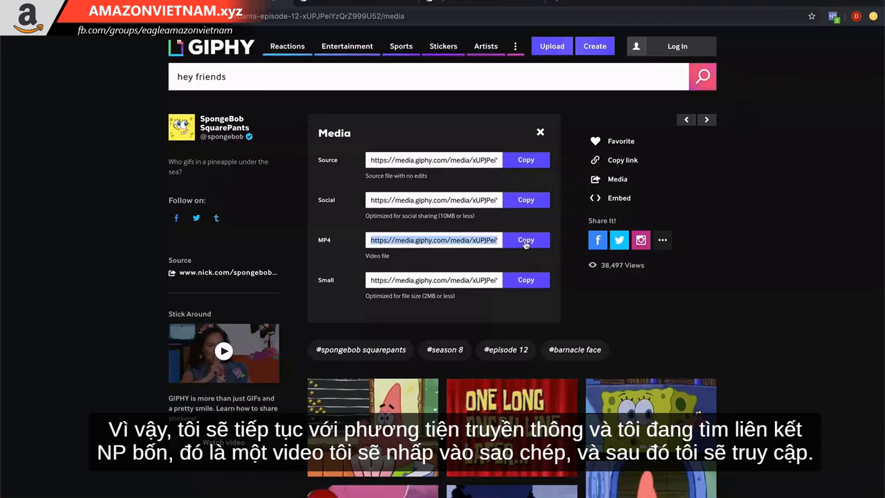
- In the ezgif Video to GIF converter, paste the MP4 URL and upload the video
click(377, 3)
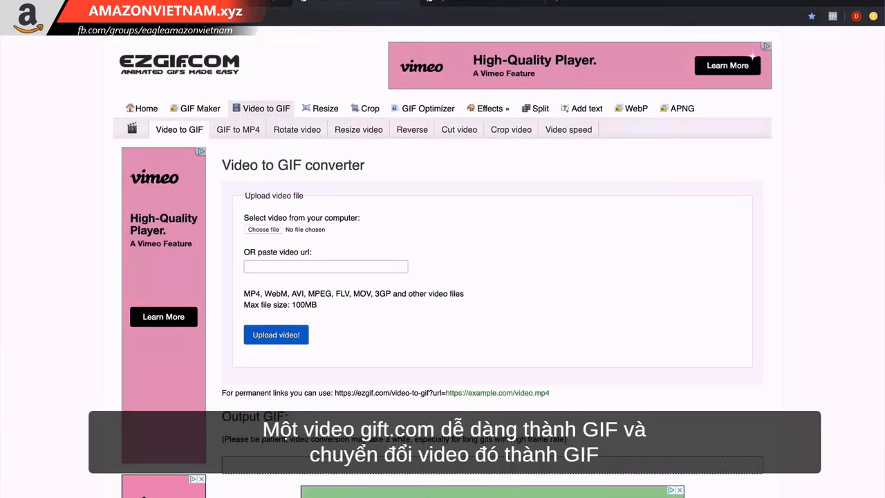
click(263, 266)
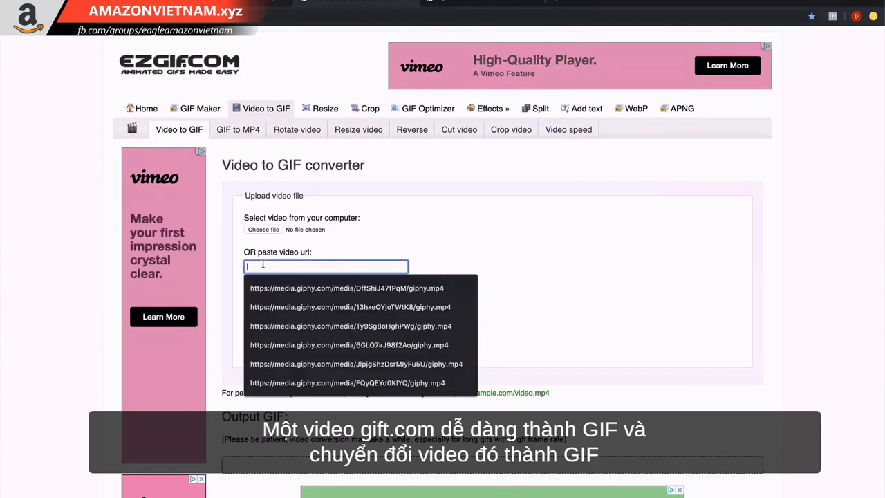
key(ctrl+v)
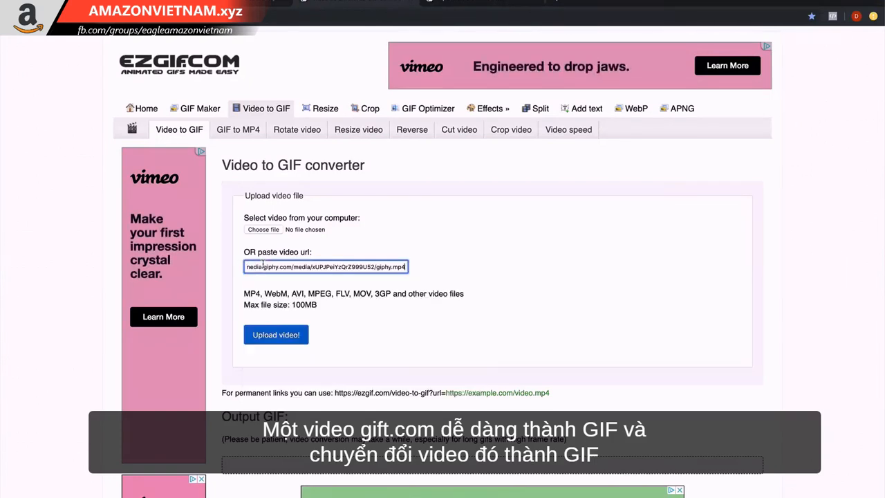
click(293, 336)
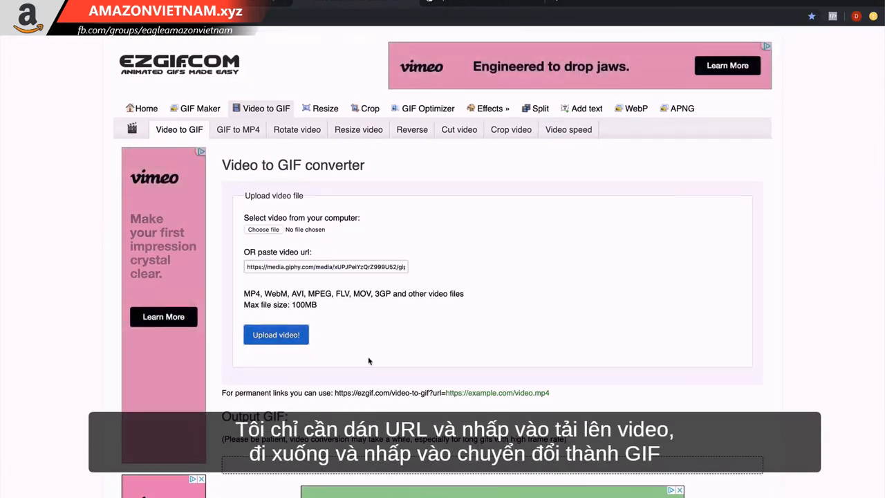
- Save the converted output GIF to Downloads as "hey-friends"
scroll(370, 361, down, 1)
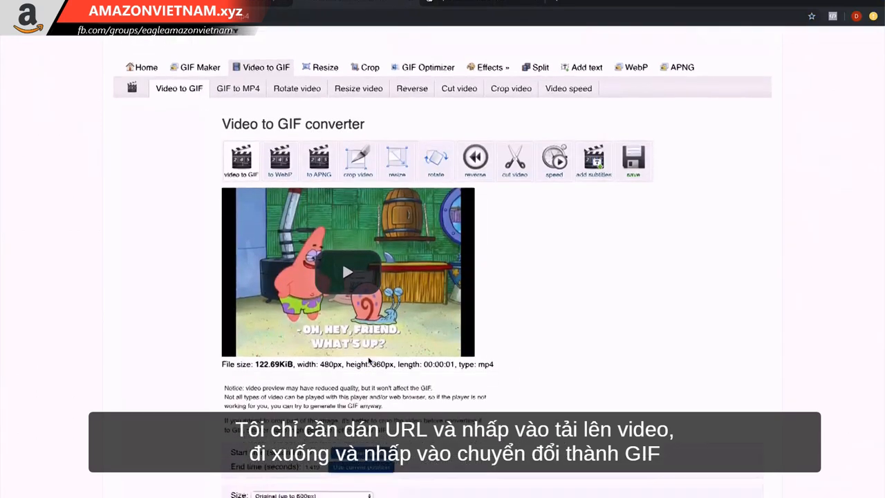
scroll(370, 361, down, 5)
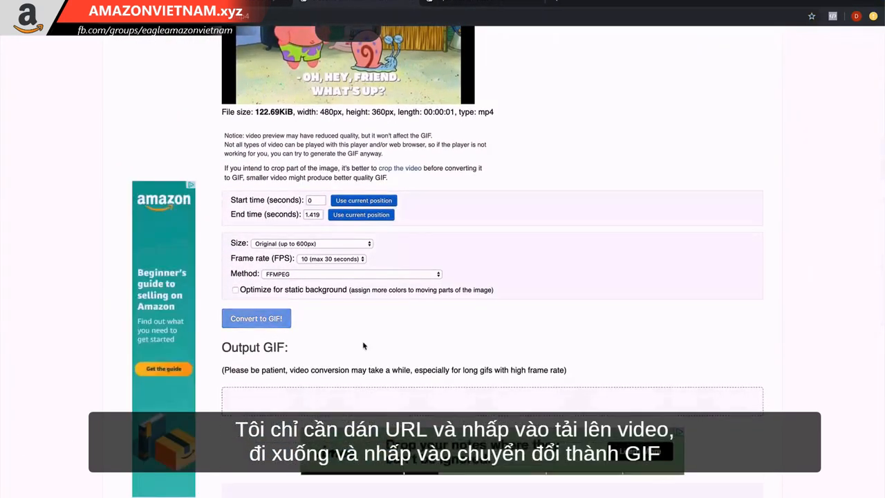
scroll(364, 346, down, 3)
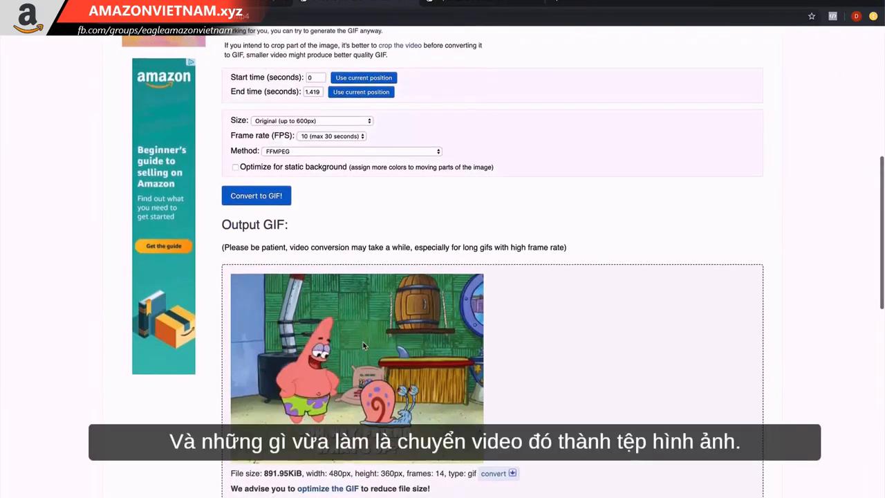
scroll(363, 342, up, 5)
scroll(387, 269, down, 6)
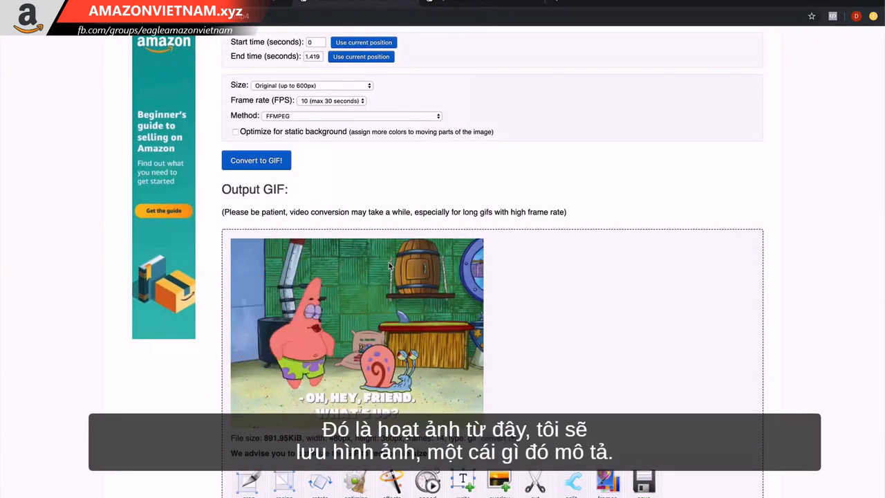
right_click(390, 264)
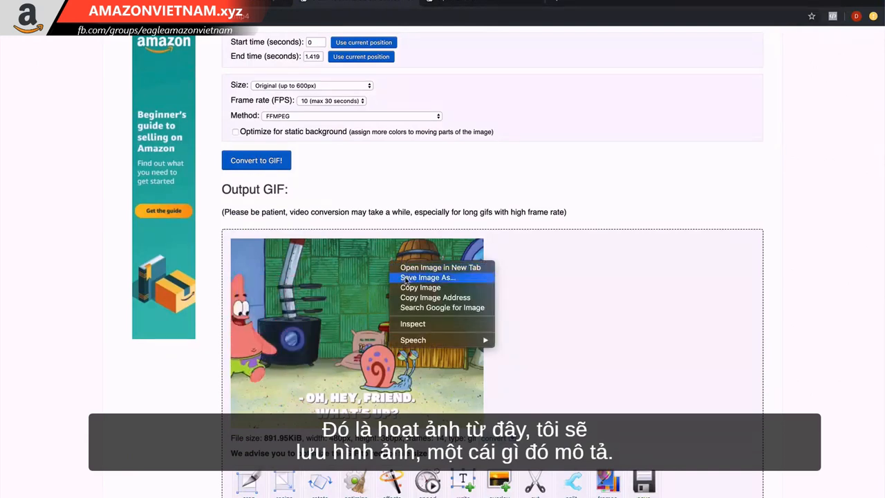
click(407, 277)
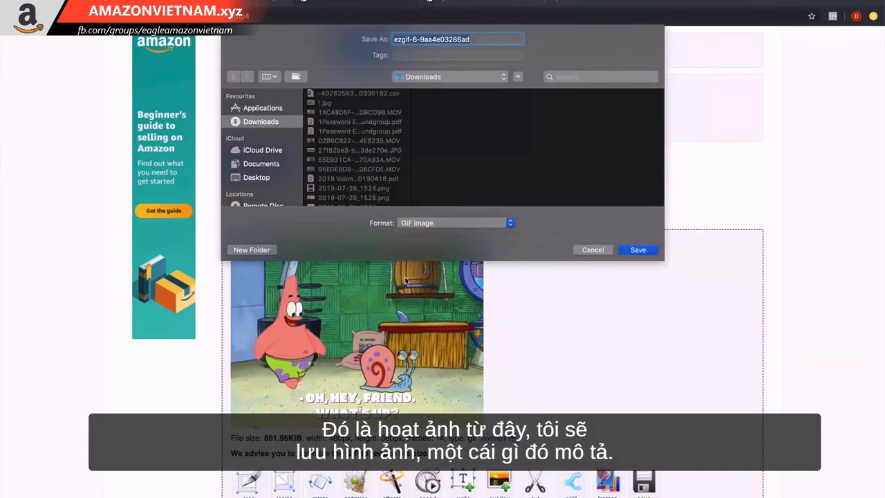
text(hey-friends)
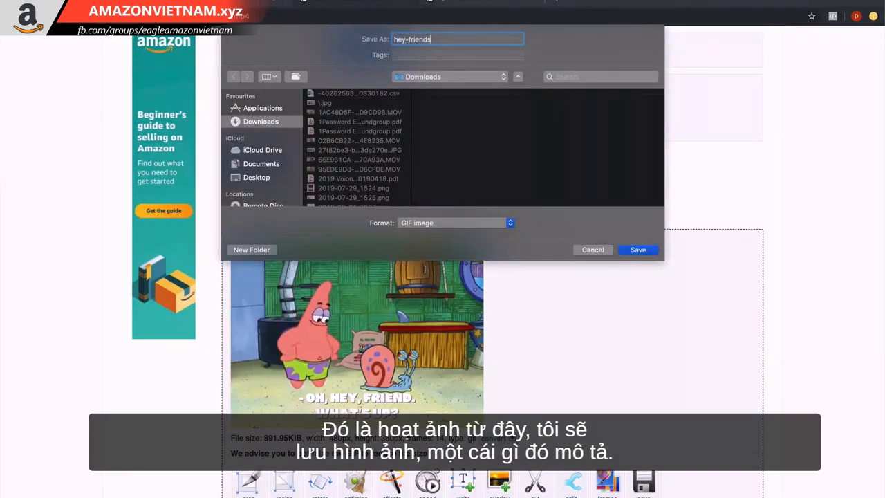
key(Return)
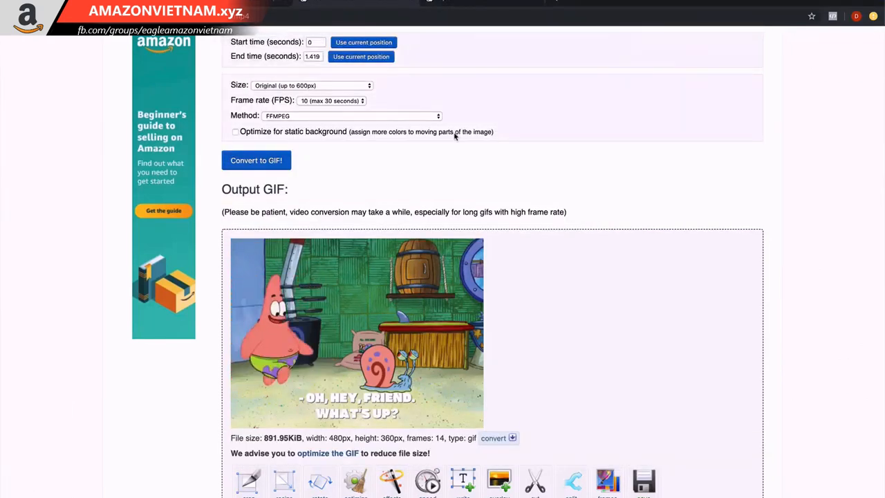
- Upload the saved hey-friends GIF to the ezgif GIF optimizer
click(441, 5)
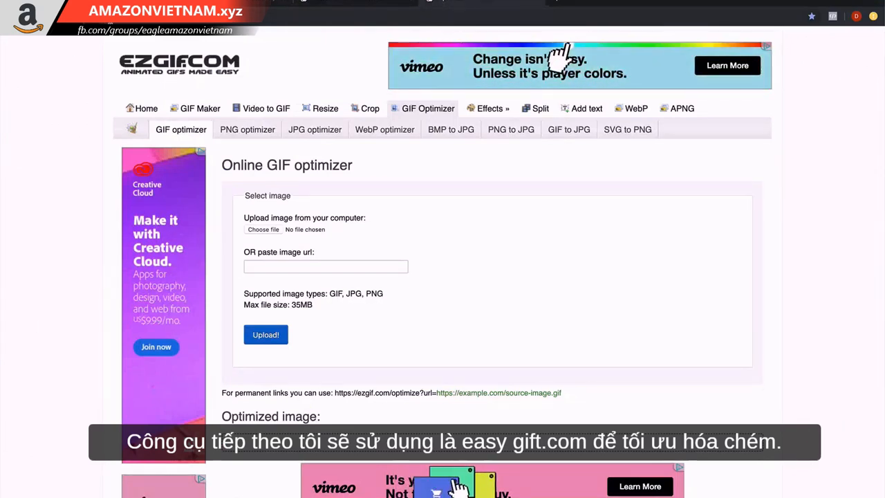
click(261, 233)
double_click(347, 67)
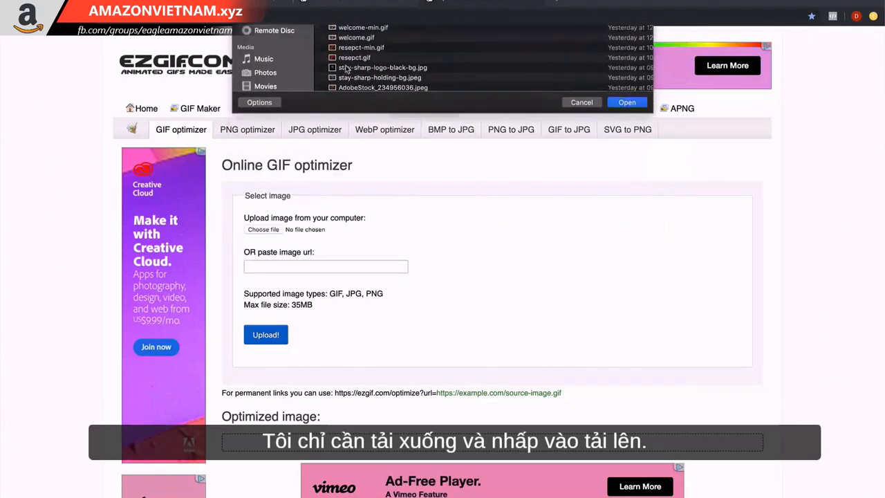
click(263, 336)
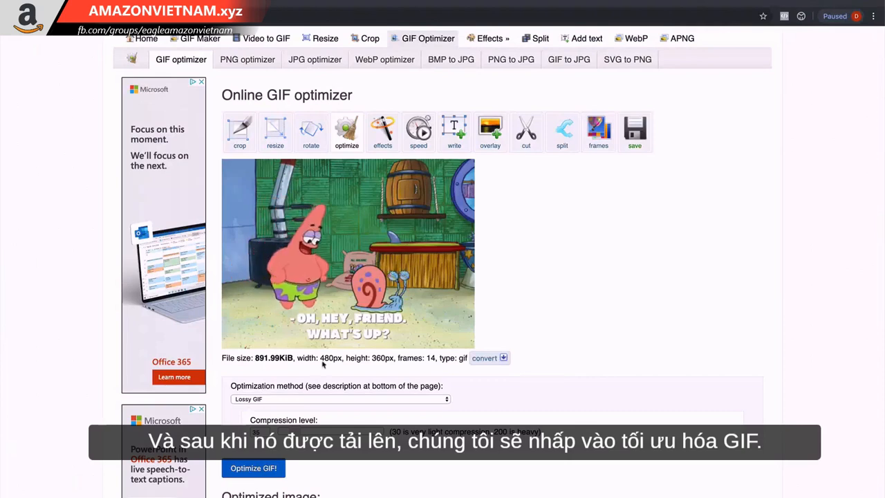
- Optimize the GIF at compression level 35 and save the optimized image to Downloads as hey-friends-min
click(267, 470)
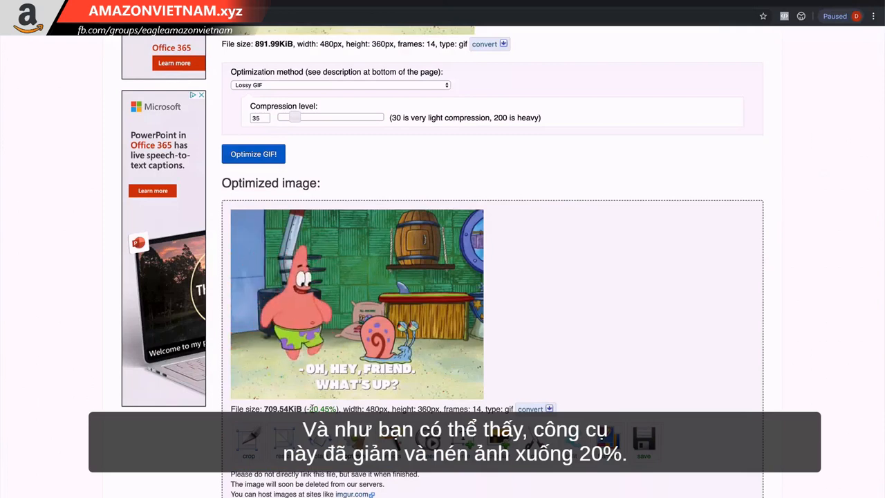
right_click(319, 372)
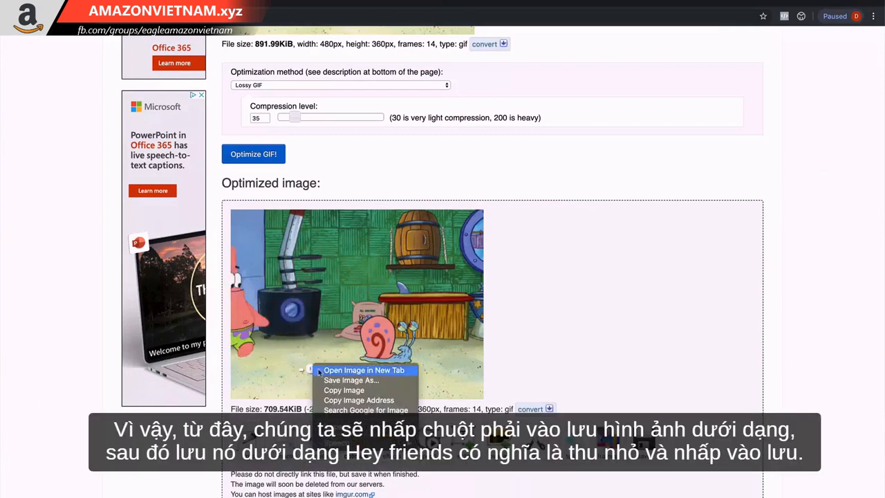
click(326, 381)
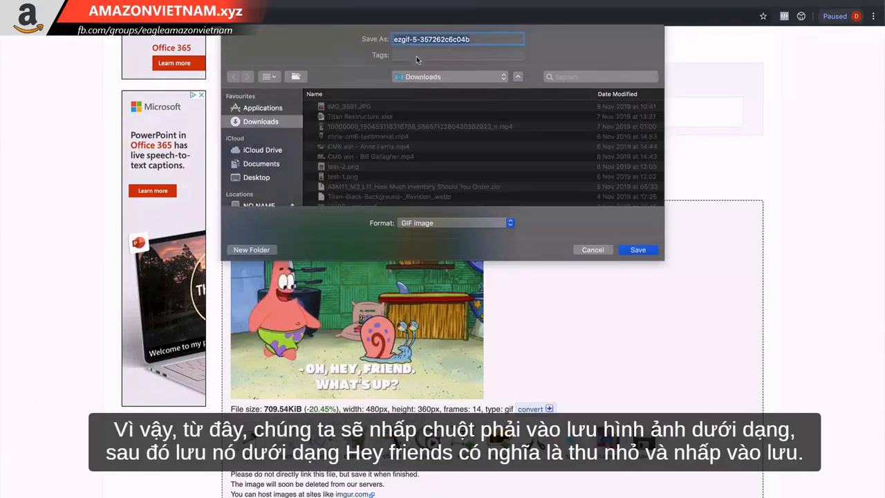
text(hey-fre)
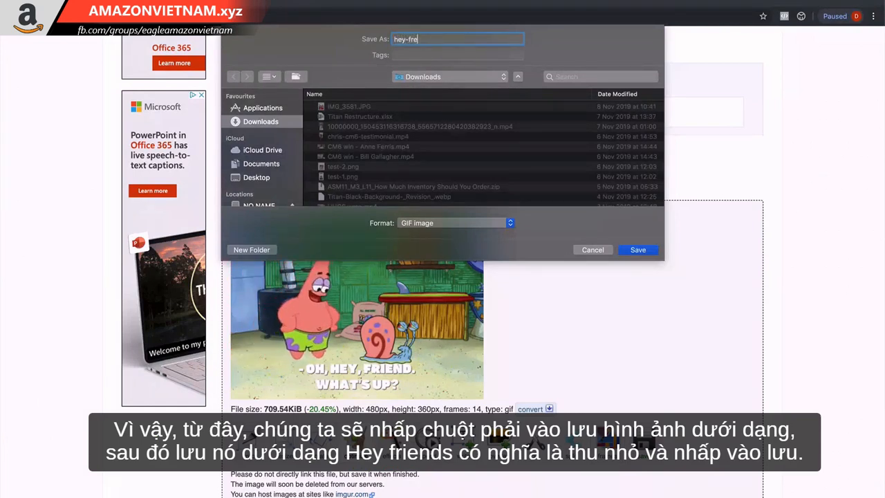
text(inds)
key(BackSpace)
key(BackSpace)
key(BackSpace)
key(BackSpace)
key(BackSpace)
text(iends)
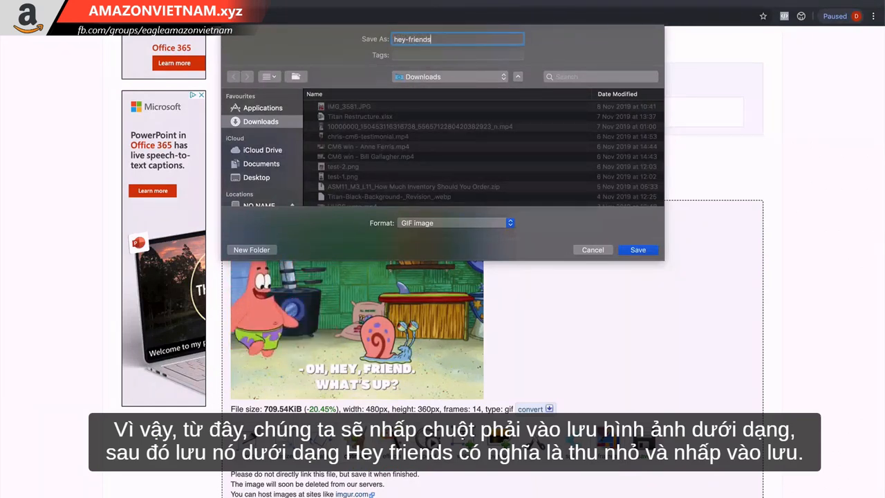
text(-min)
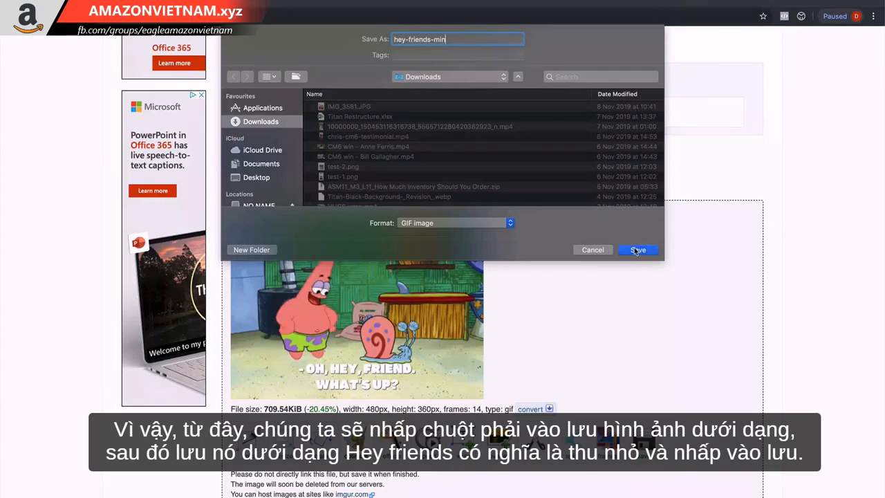
click(636, 251)
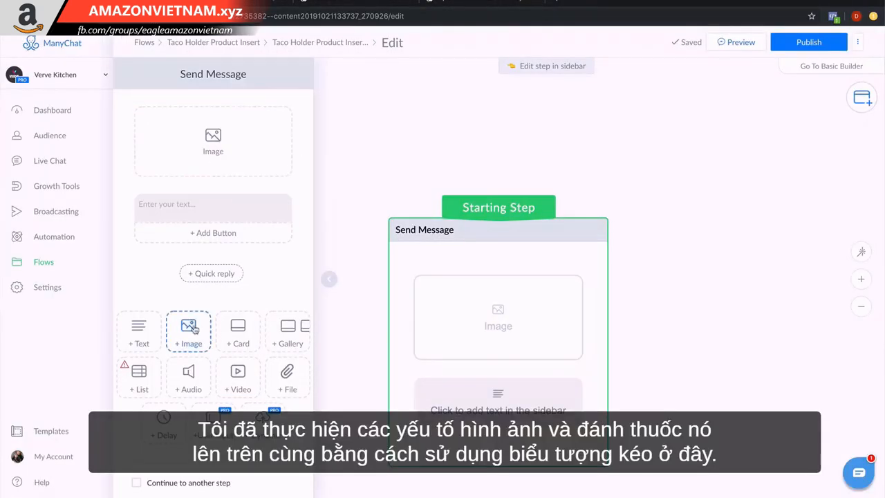
- Move the image block above the text block and upload hey-friends-min.gif into it
mouse_move(277, 152)
mouse_move(298, 132)
mouse_down()
mouse_move(300, 231)
mouse_move(298, 119)
mouse_up()
drag(293, 230, 298, 106)
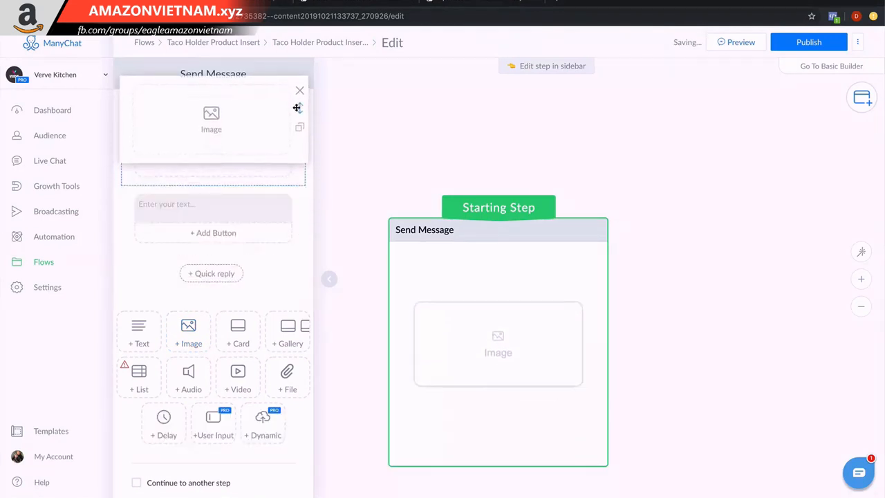
click(256, 134)
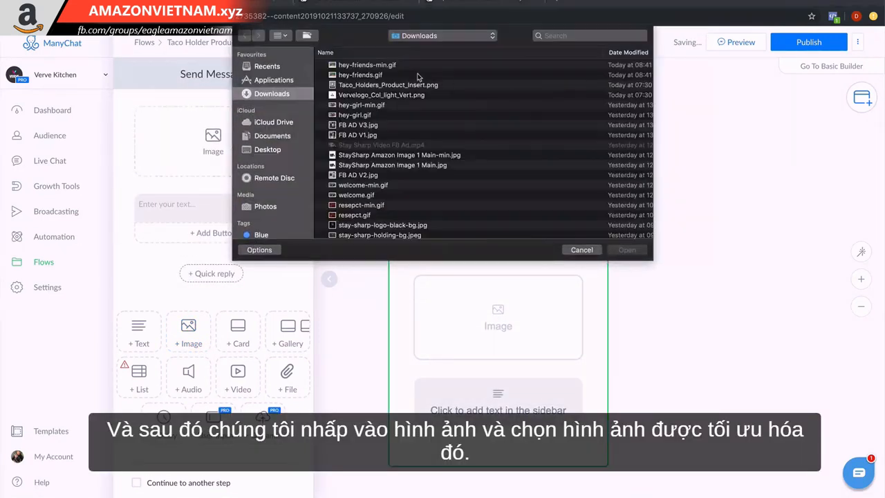
double_click(413, 66)
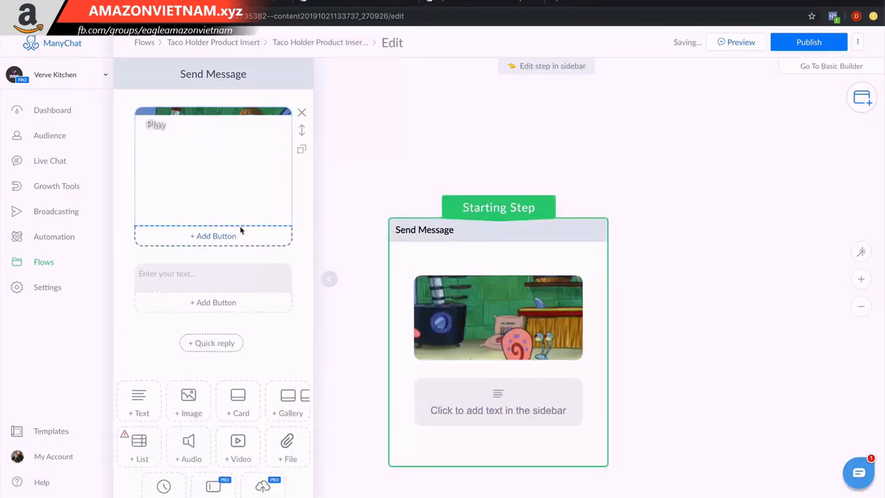
- Write the greeting text: Hey {First Name}, welcome to Verve Kitchen! So you want to know how to get a 2nd set of Taco Holders FREE, am I right?
click(213, 277)
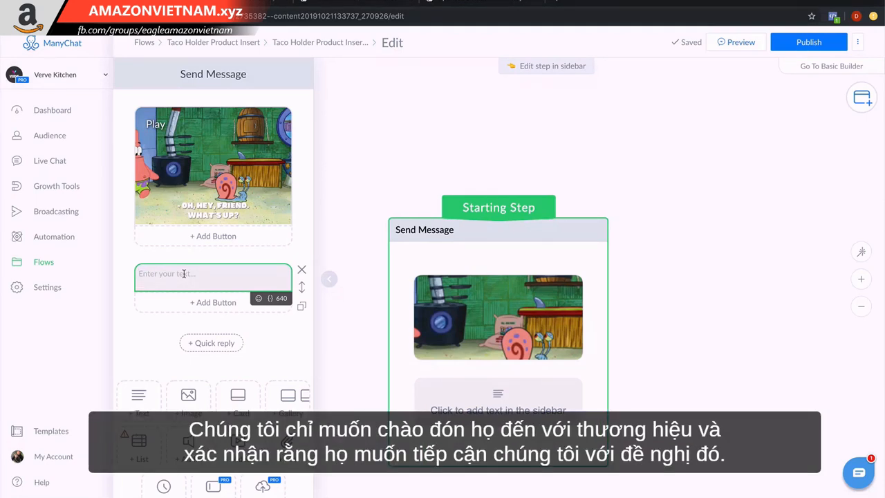
text(Hey)
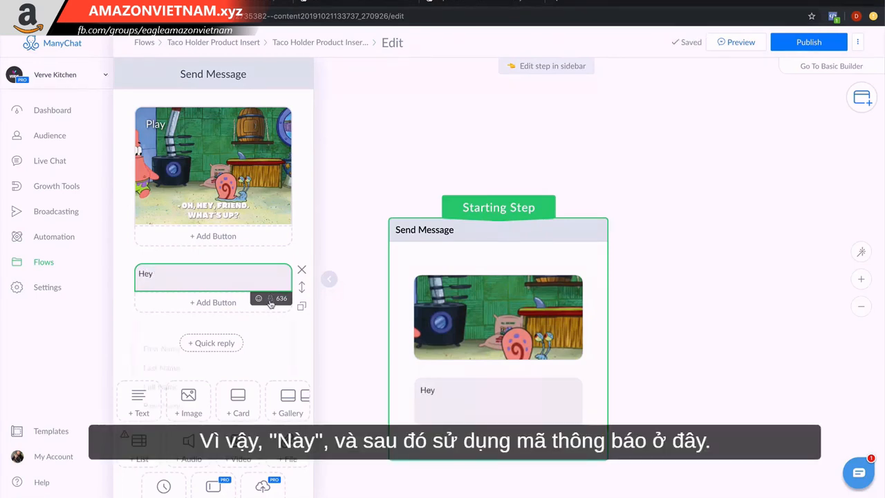
click(271, 298)
click(162, 349)
click(216, 276)
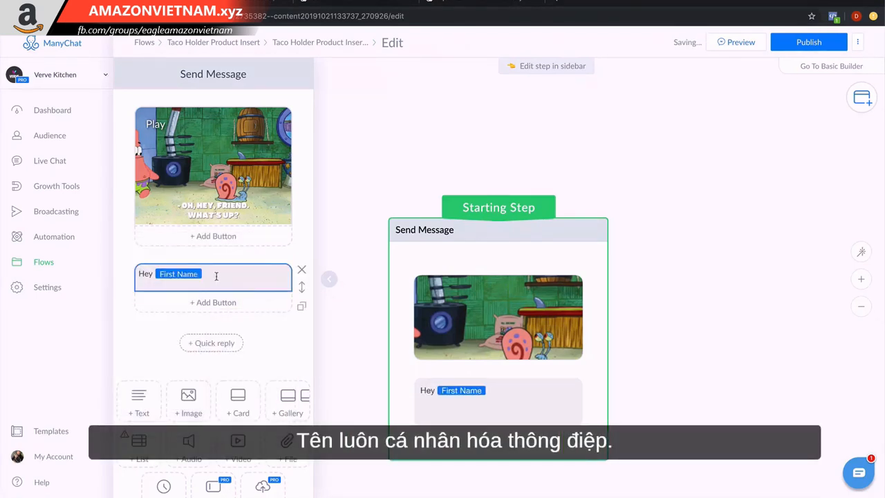
text(, welcome to Verve Kitchen! So you want to know how to get a 2nd set of Taco Holders FREE, am I right?)
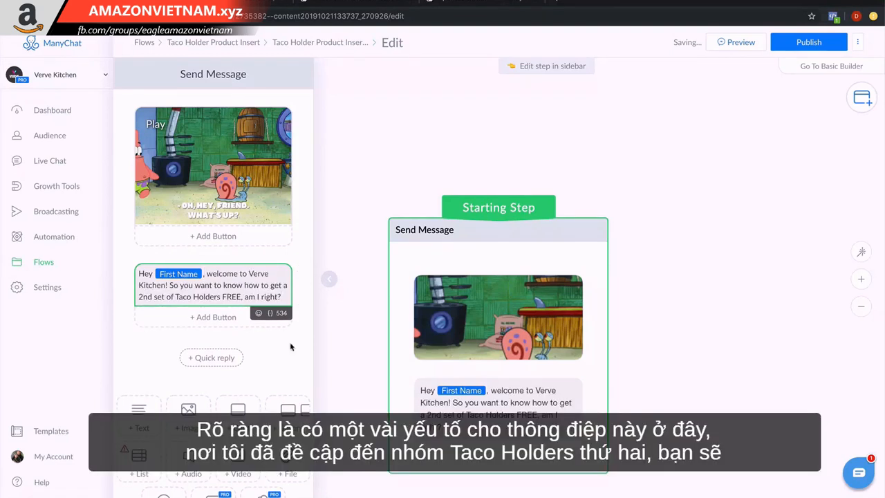
drag(221, 297, 138, 300)
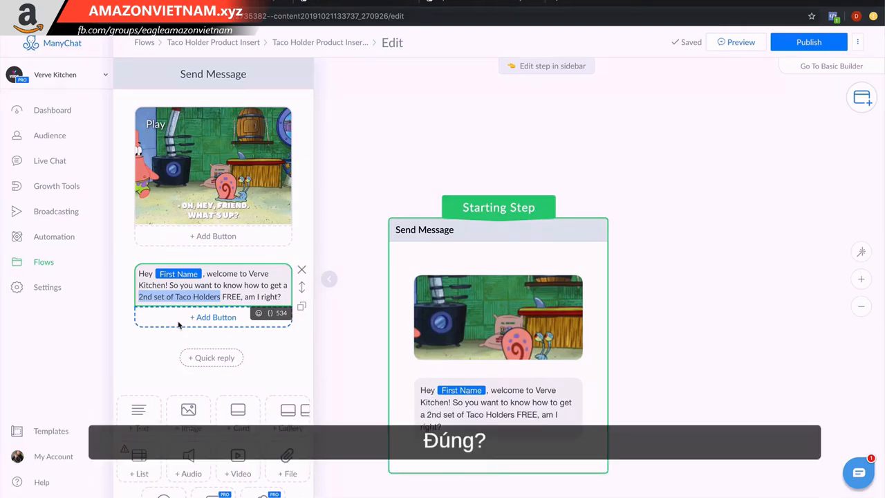
triple_click(228, 298)
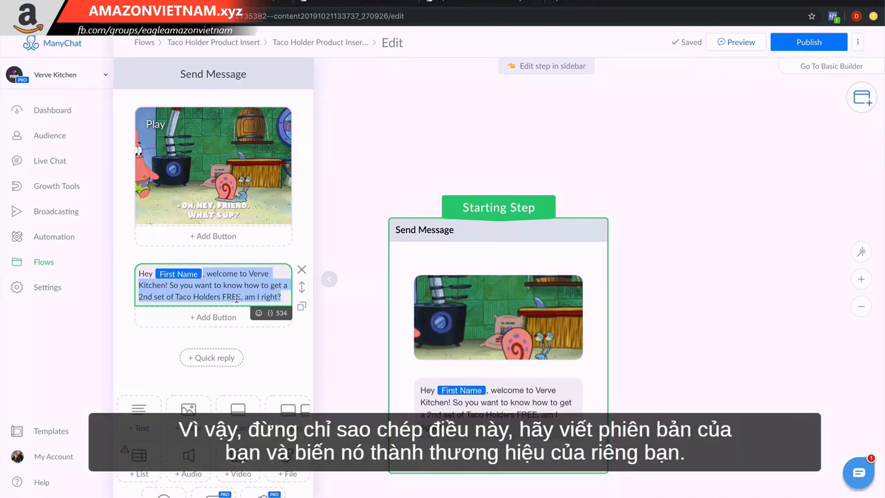
click(153, 369)
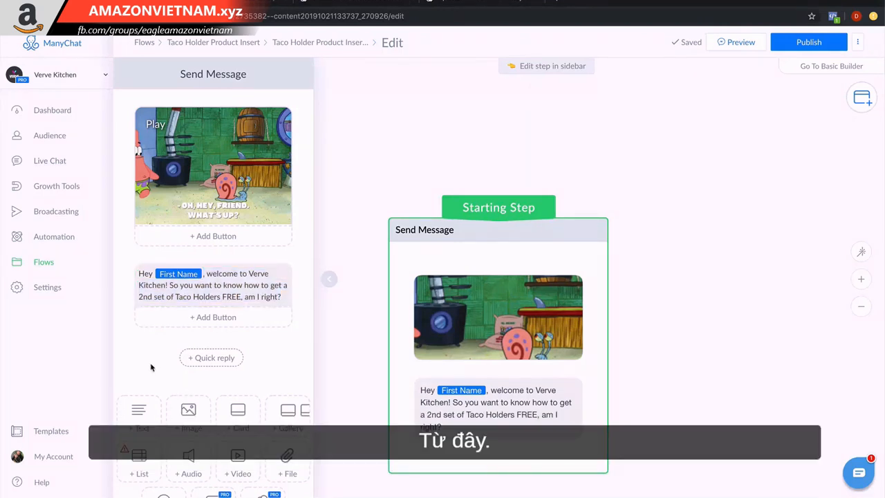
- Add a "Yes please" quick reply with a thumbs-up emoji below the message
scroll(152, 367, down, 1)
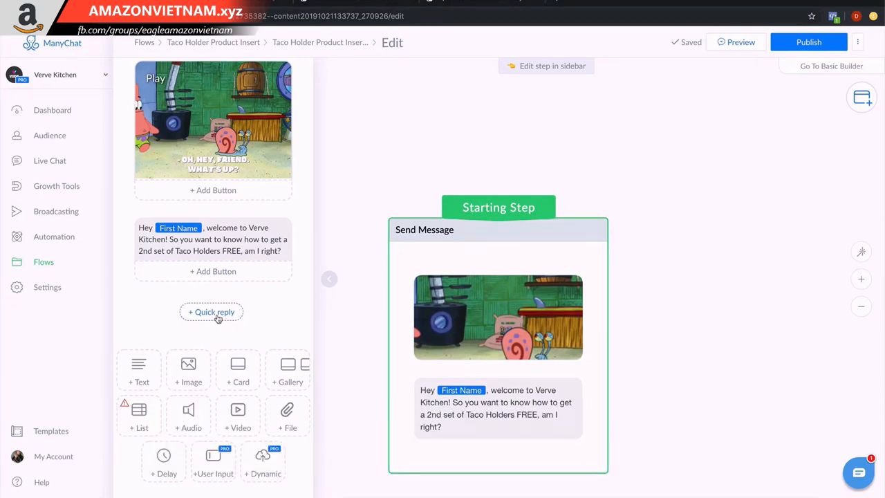
click(217, 314)
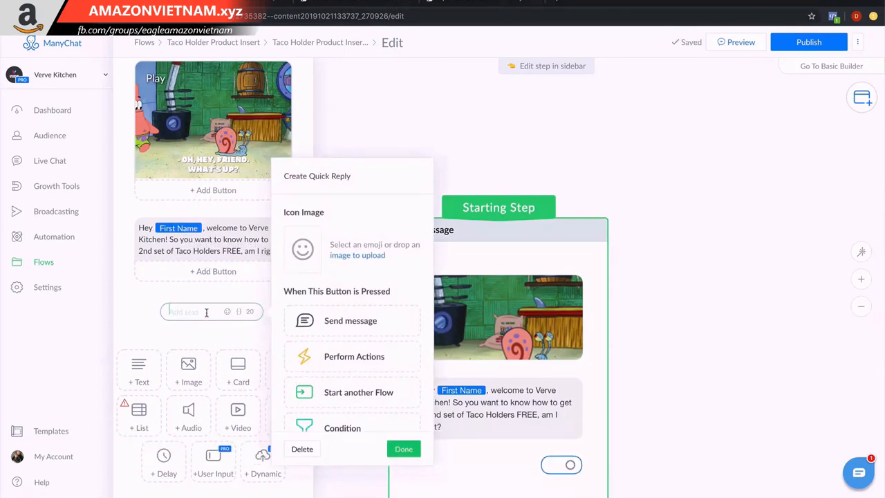
text(Yes please)
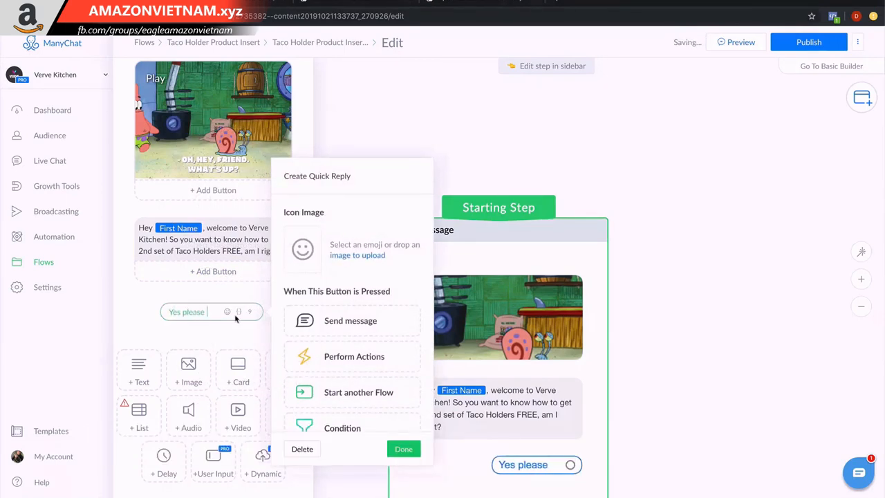
click(227, 312)
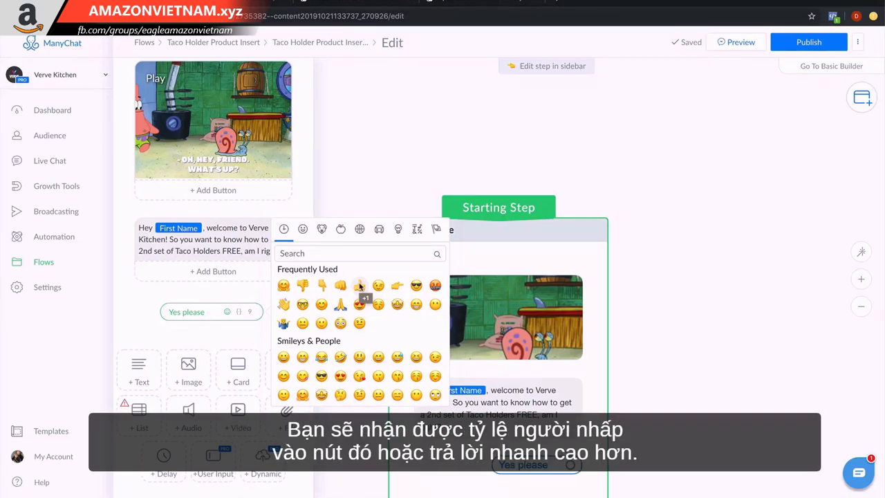
click(359, 285)
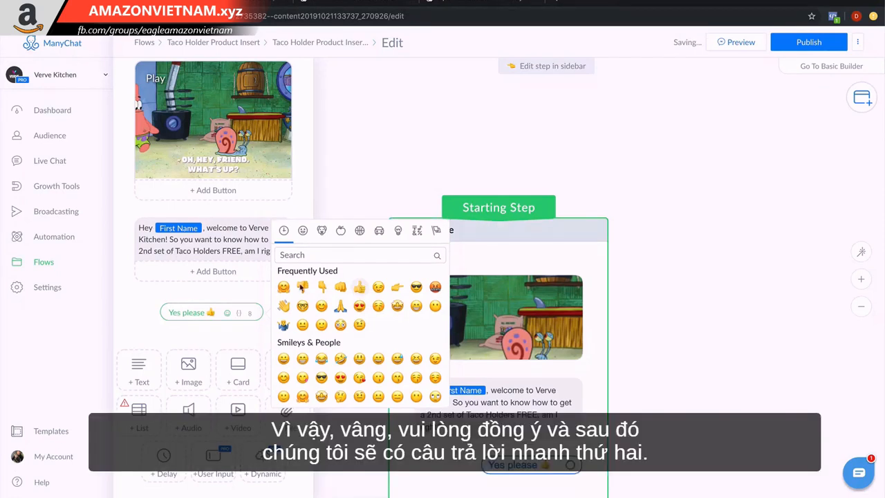
click(208, 333)
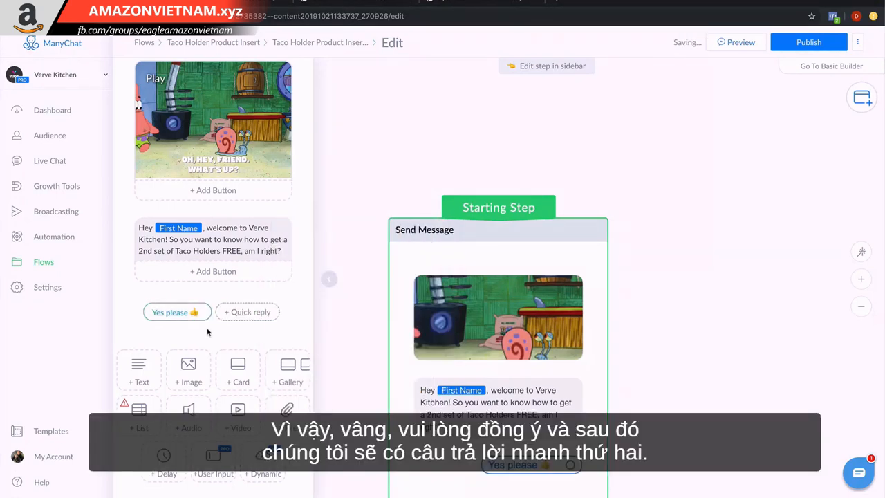
- Add a second quick reply "No thanks" with a thumbs-down emoji
click(242, 312)
text(No t)
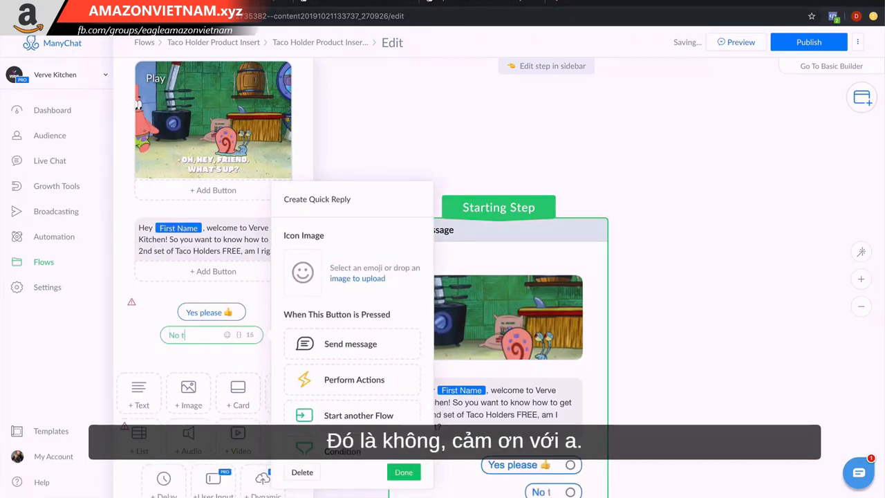
text(hanks)
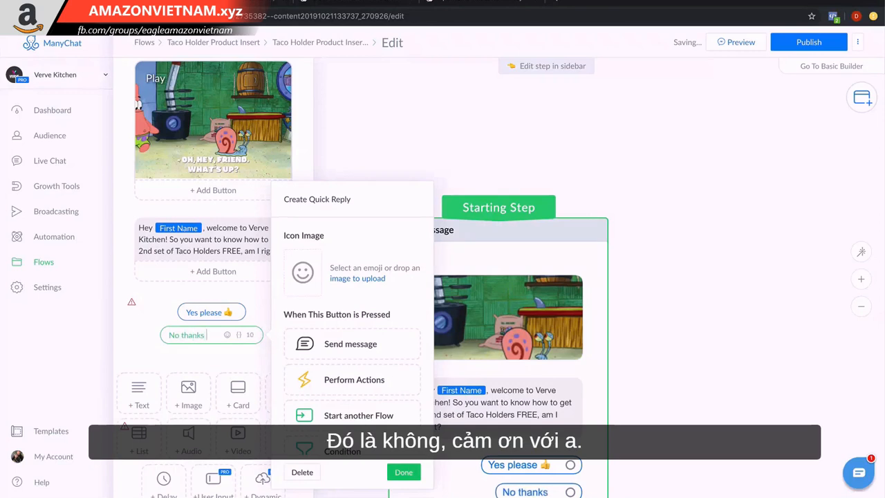
click(227, 335)
click(303, 316)
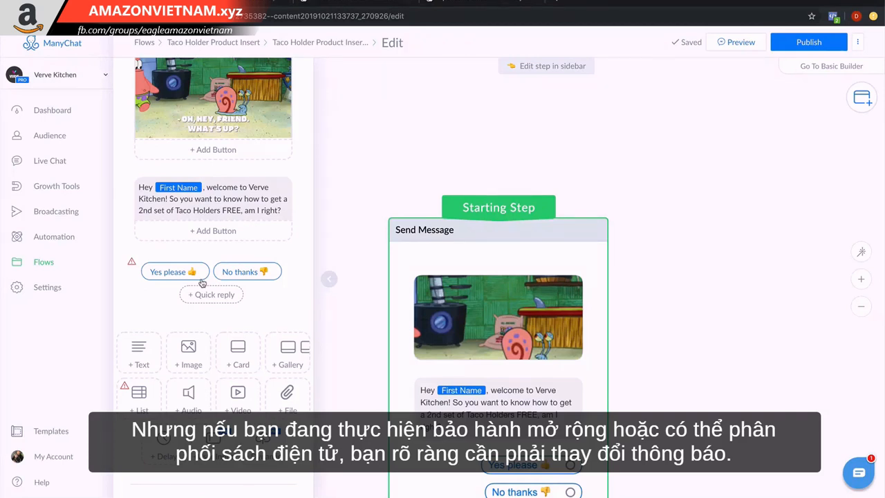
- Paste an alternative extended-warranty version of the greeting into the text block, then delete it
click(231, 206)
key(ctrl+a)
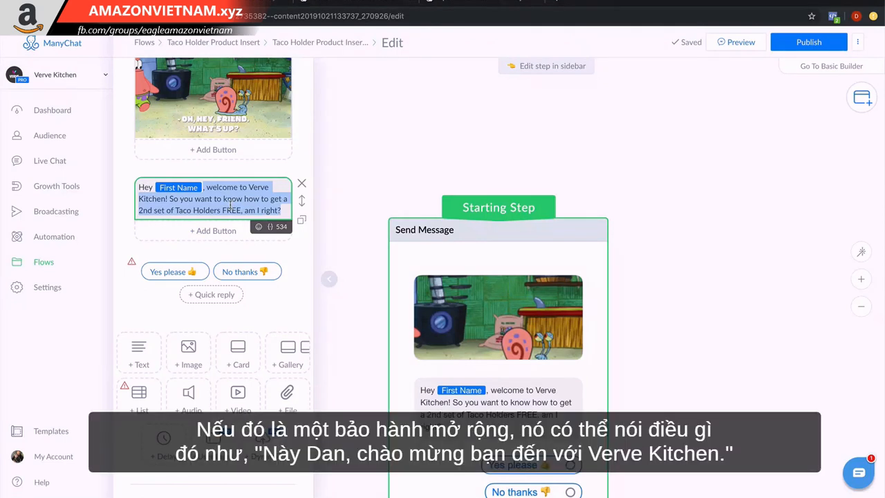
text(Hey First Name, welcome to Verve Kitchen! So you want to know how to get a 2nd set of Taco Holders FREE, am I right?  Hey First Name, welcome to Verve Kitchen! So you ordered our Taco Holders and want to register your extended warranty, right?)
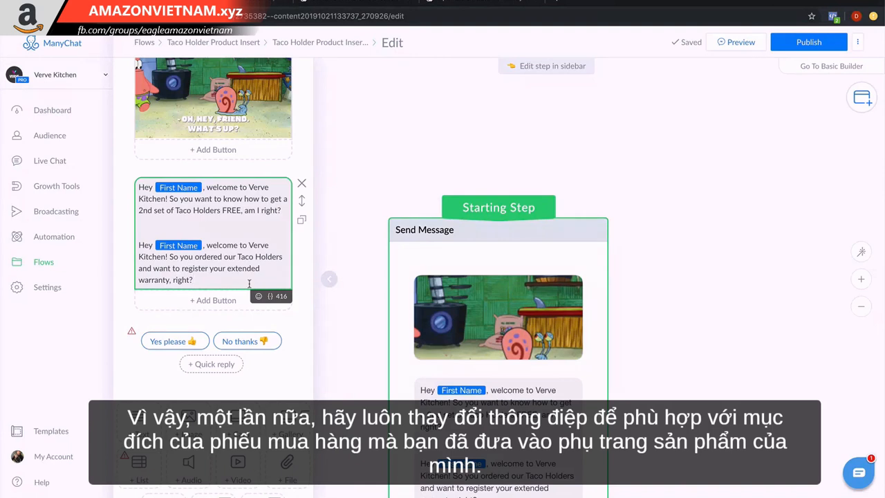
drag(249, 283, 54, 237)
key(BackSpace)
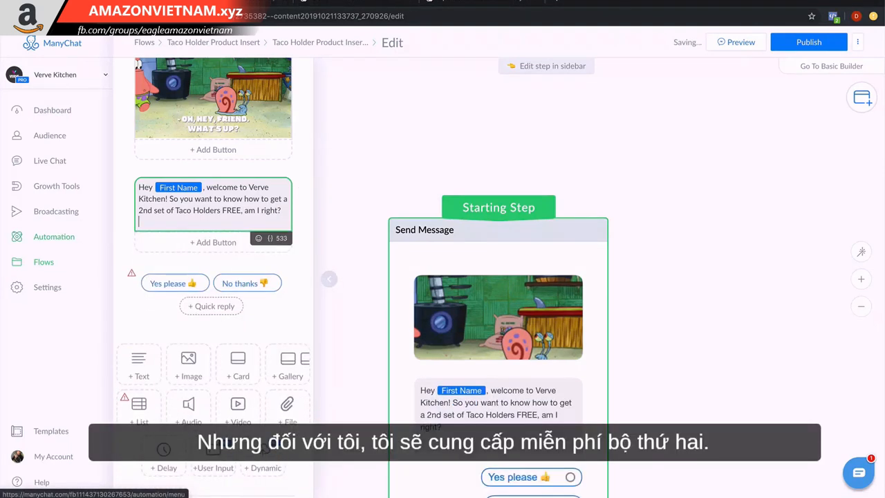
key(BackSpace)
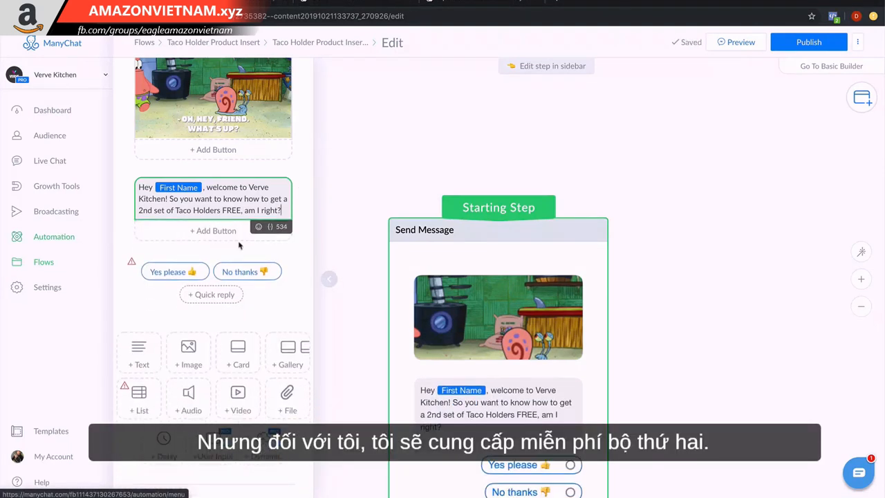
- Link the Yes please and No thanks quick replies each to a new Send Message step
click(175, 273)
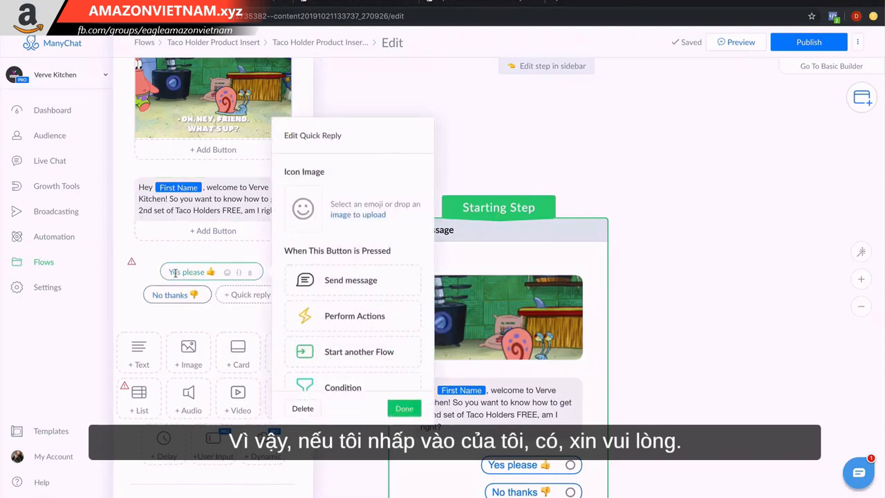
click(332, 282)
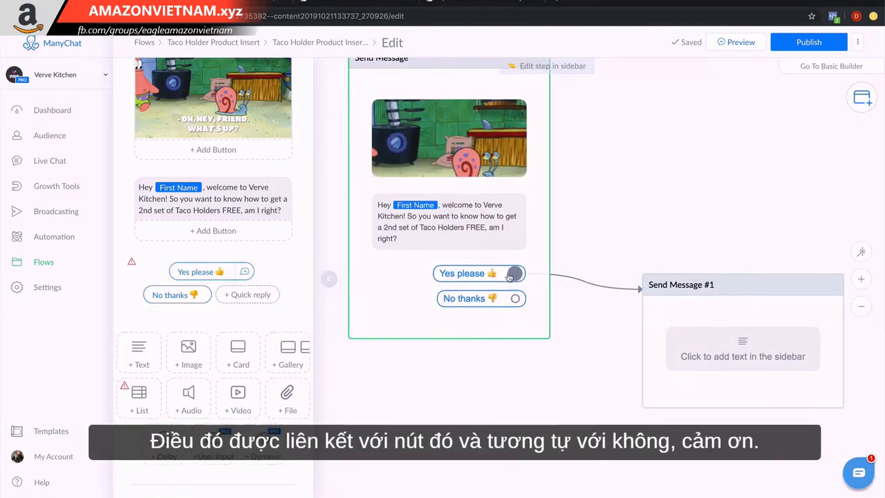
click(174, 294)
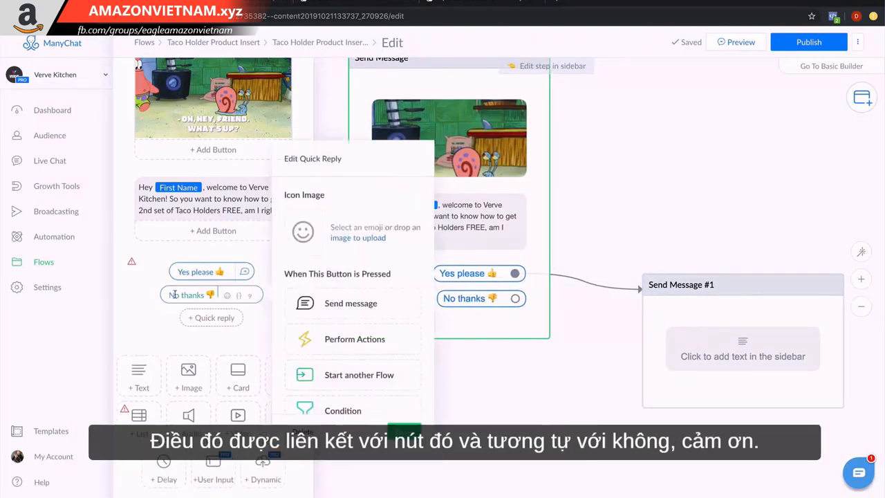
click(327, 309)
- Rearrange the two new Send Message nodes on the canvas and reselect the starting message
drag(713, 318, 715, 389)
drag(713, 293, 710, 206)
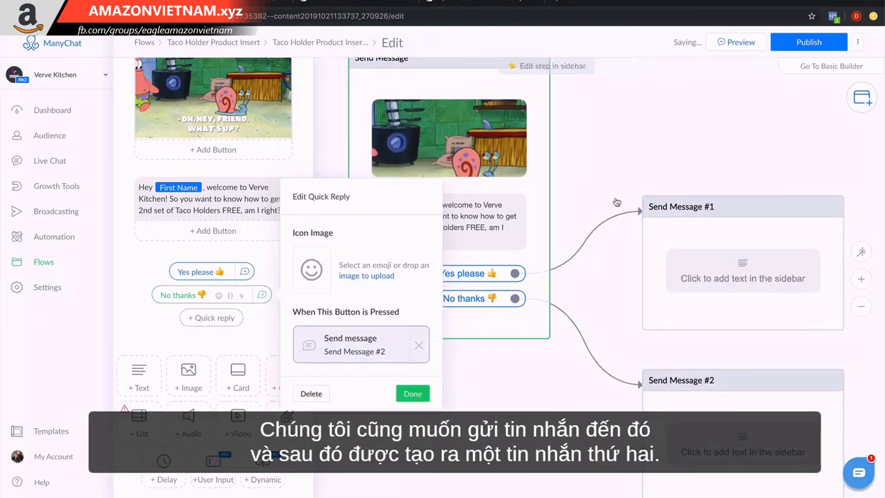
click(575, 190)
click(474, 236)
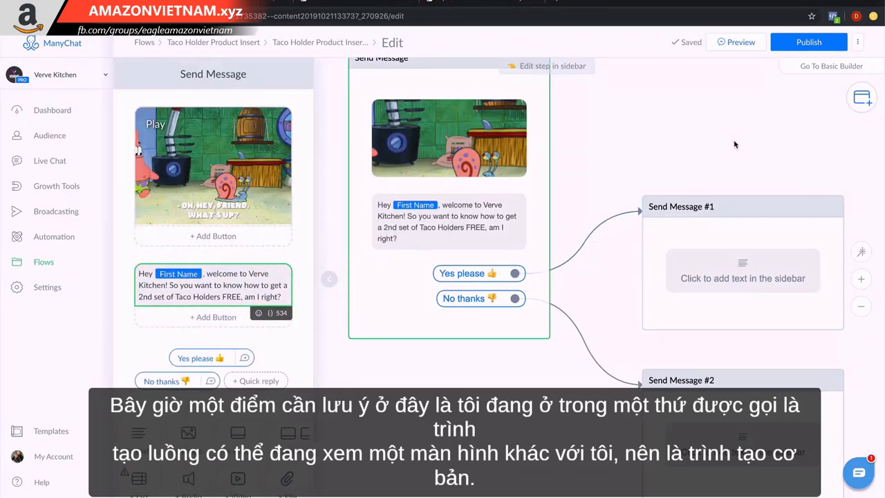
- Compare the flow in the basic builder and the visual flow builder, reopening the Yes please quick reply settings
click(827, 66)
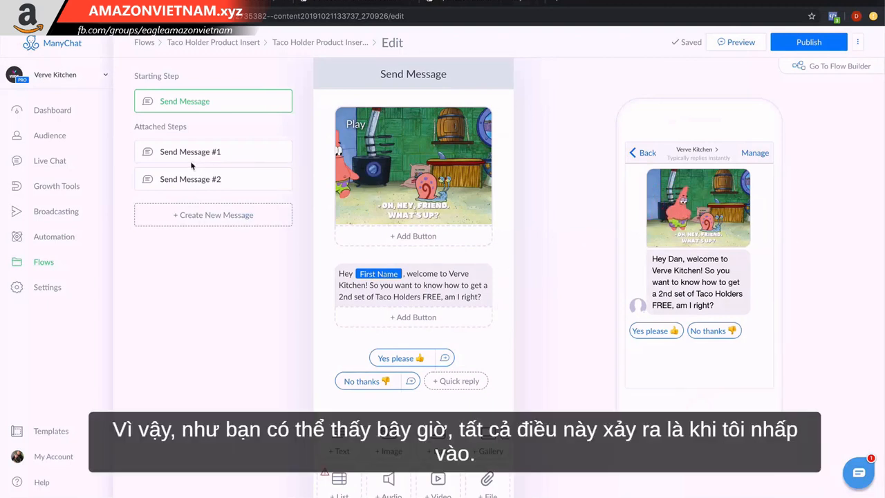
click(391, 365)
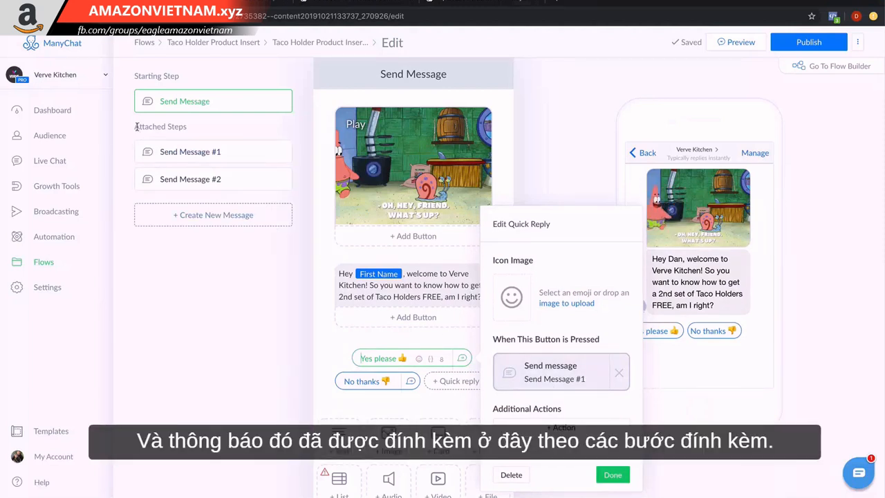
drag(135, 126, 186, 132)
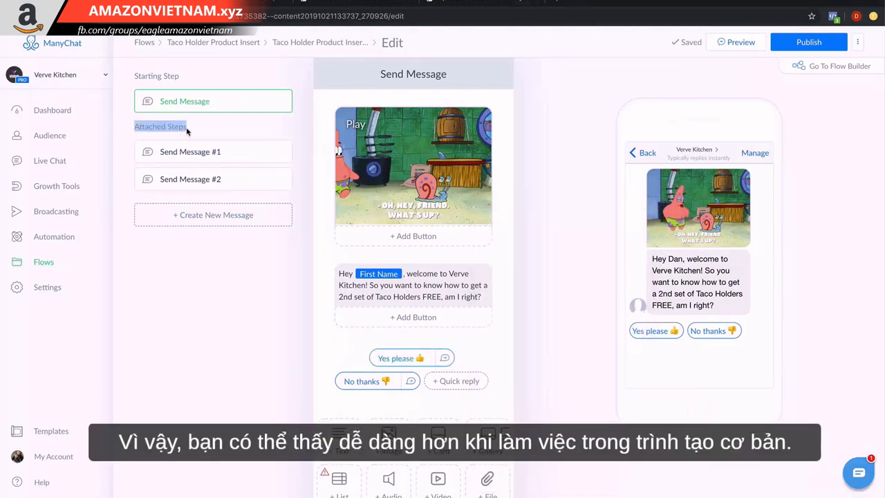
click(816, 70)
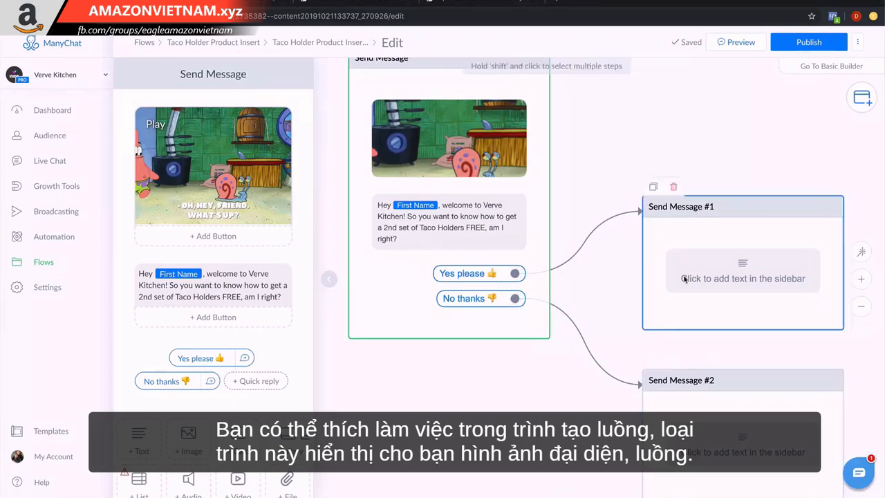
scroll(558, 280, down, 5)
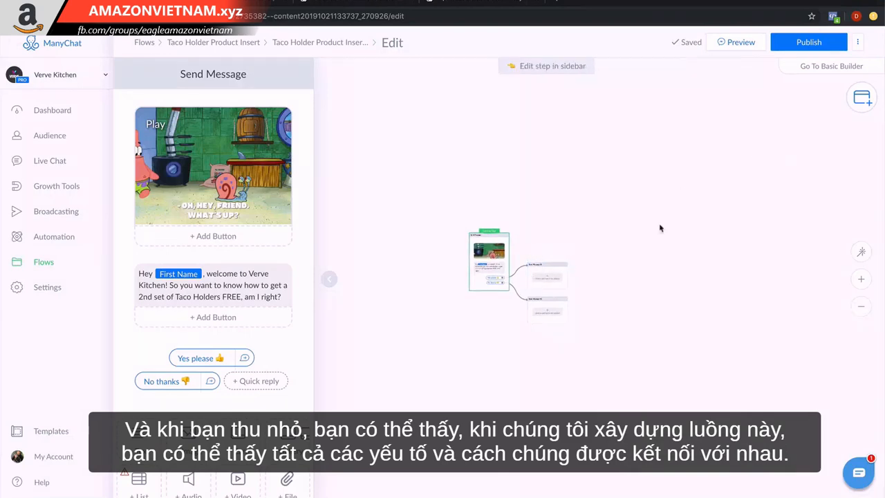
click(859, 281)
click(832, 66)
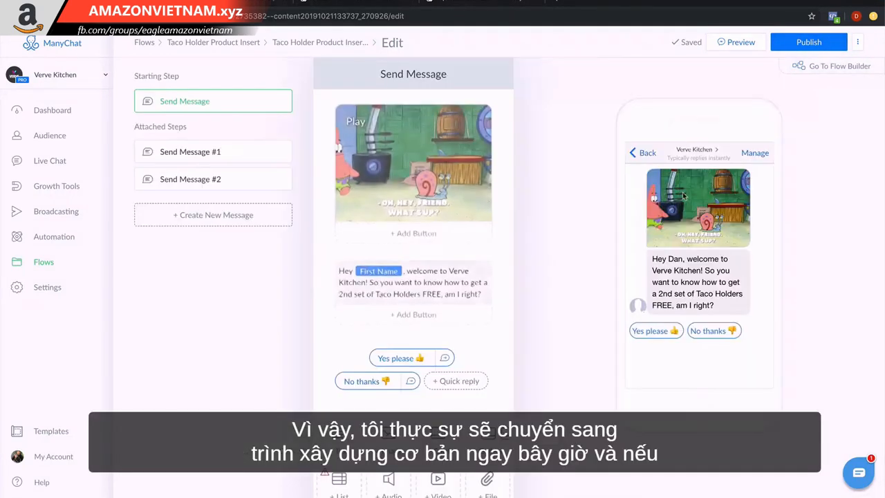
click(398, 358)
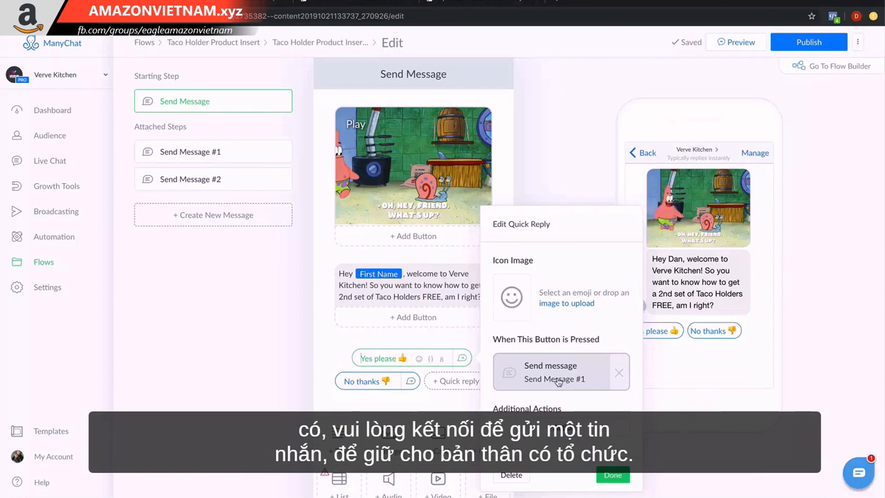
- Rename the first attached step Send Message #1 to "Yes please"
mouse_move(247, 161)
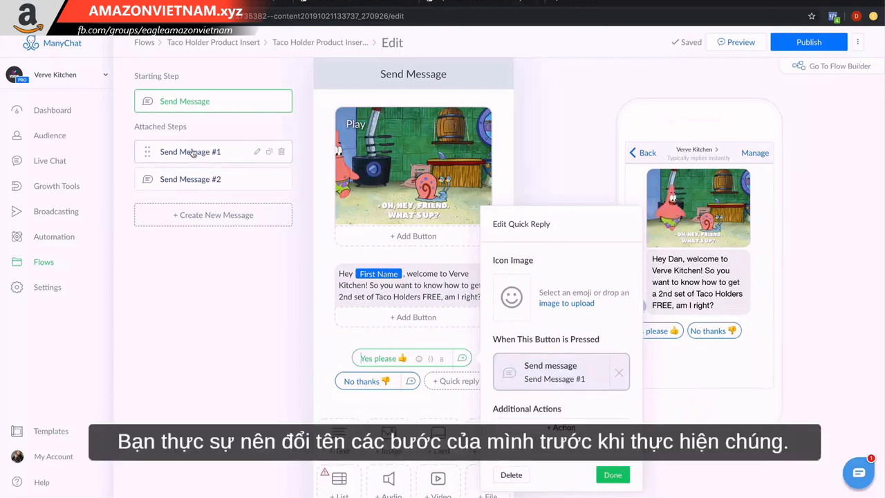
click(257, 154)
click(256, 152)
text(Y)
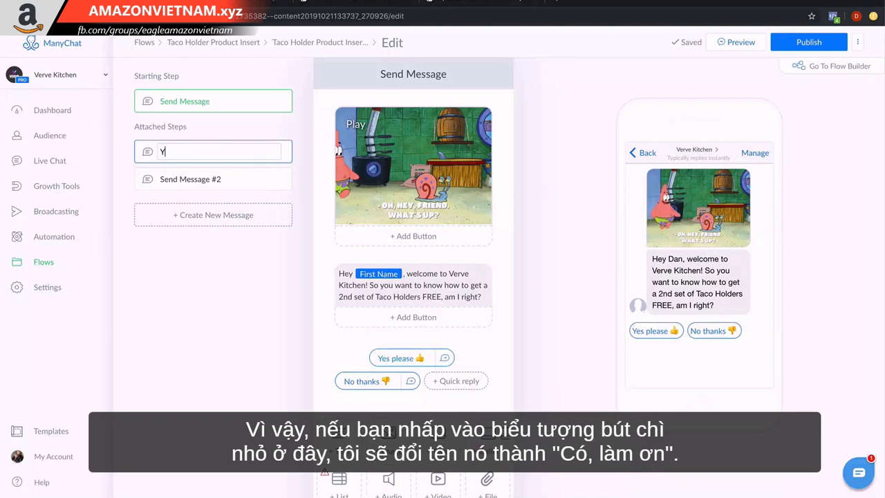
text(es please)
key(Return)
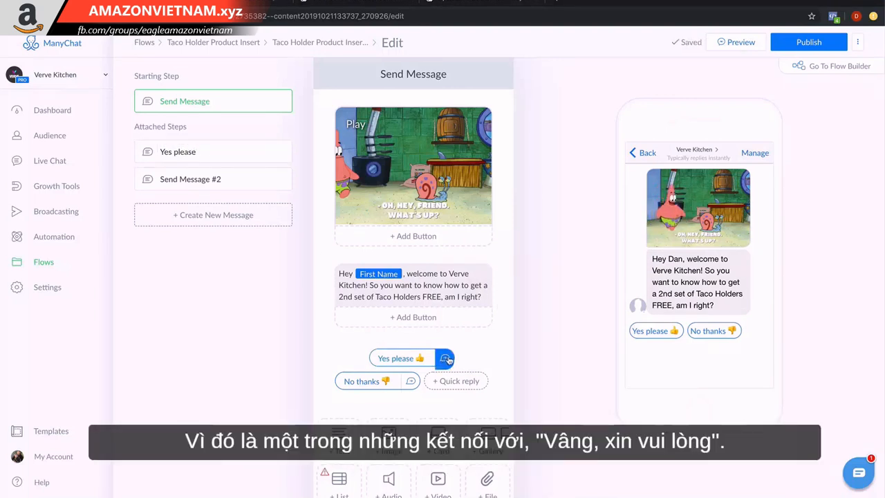
click(388, 359)
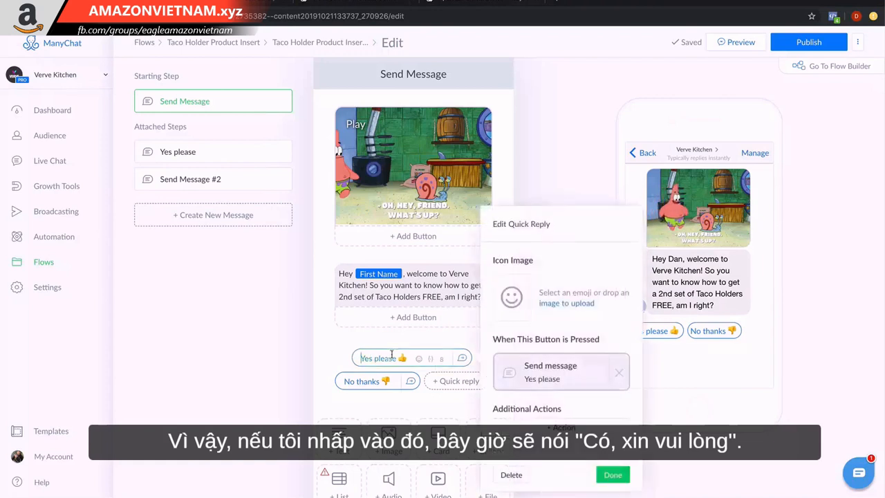
- Rename the second attached step Send Message #2 to "No thanks"
click(256, 180)
key(ctrl+a)
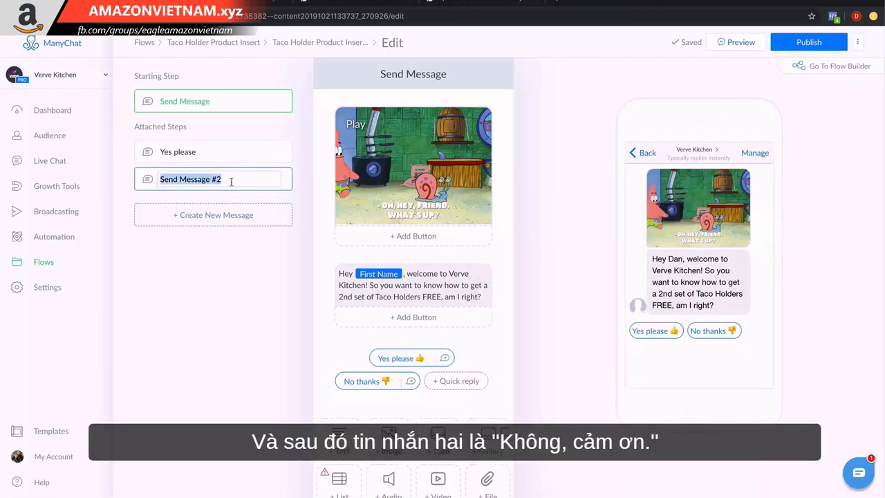
text(No thanks)
key(Return)
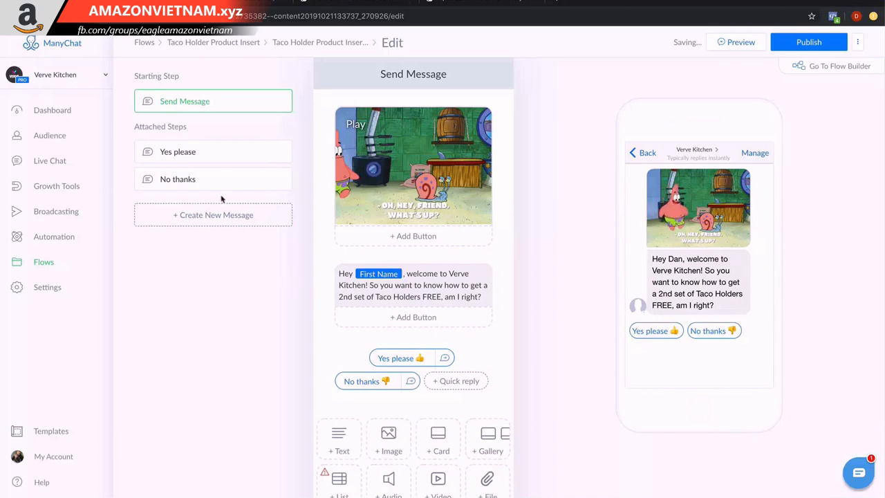
click(401, 358)
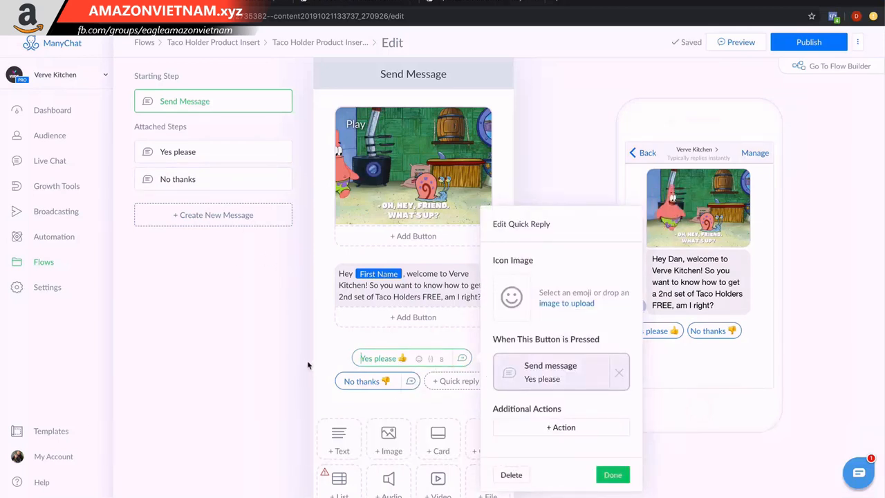
- Open the Yes please step and copy the MP4 media link of the excited GIF on Giphy
click(207, 161)
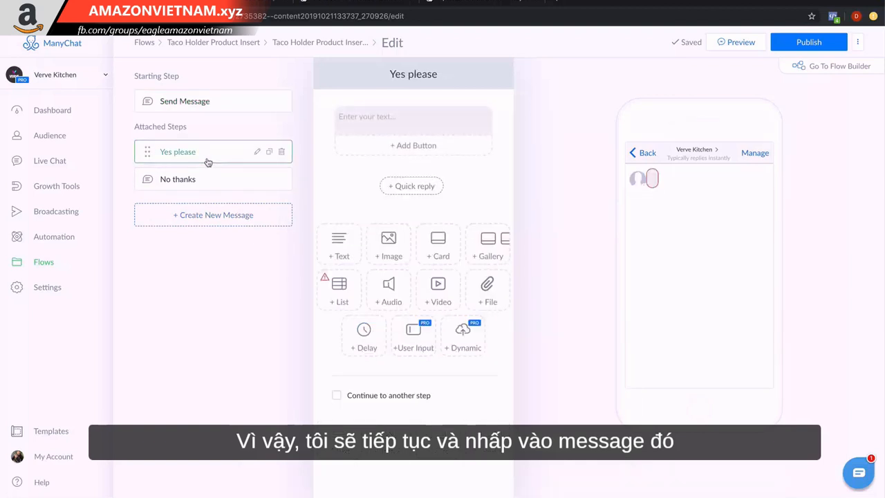
click(417, 119)
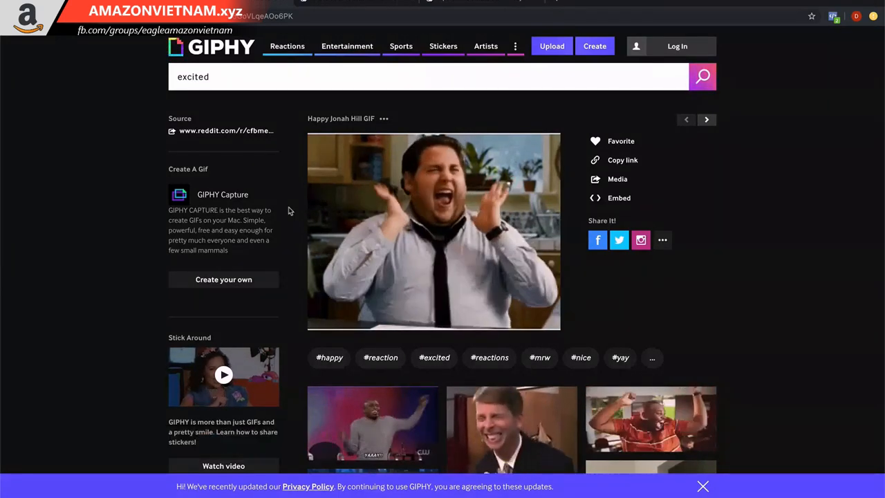
click(621, 178)
click(526, 240)
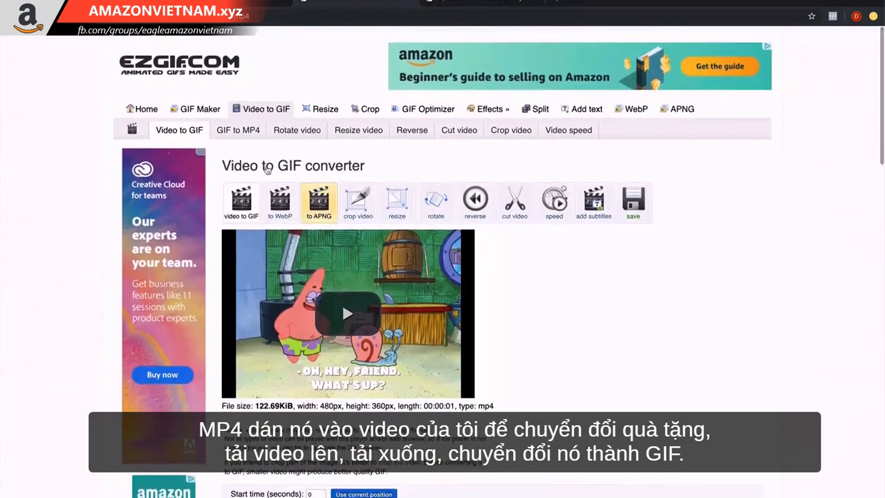
- Paste the Giphy video URL into ezgif's Video to GIF converter and upload it
click(176, 135)
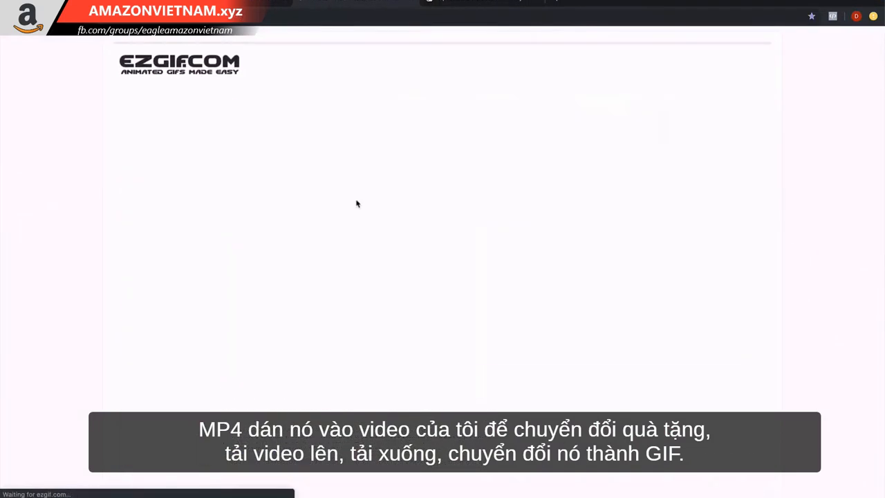
click(314, 269)
key(super+v)
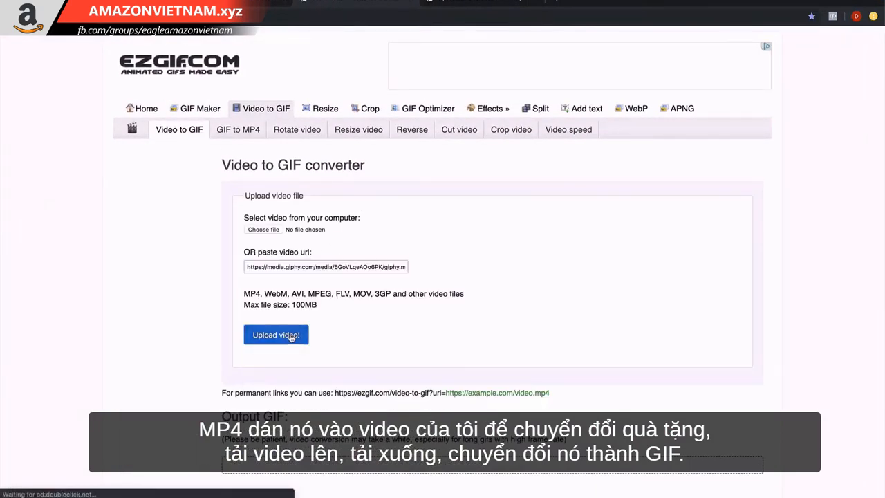
scroll(386, 336, down, 4)
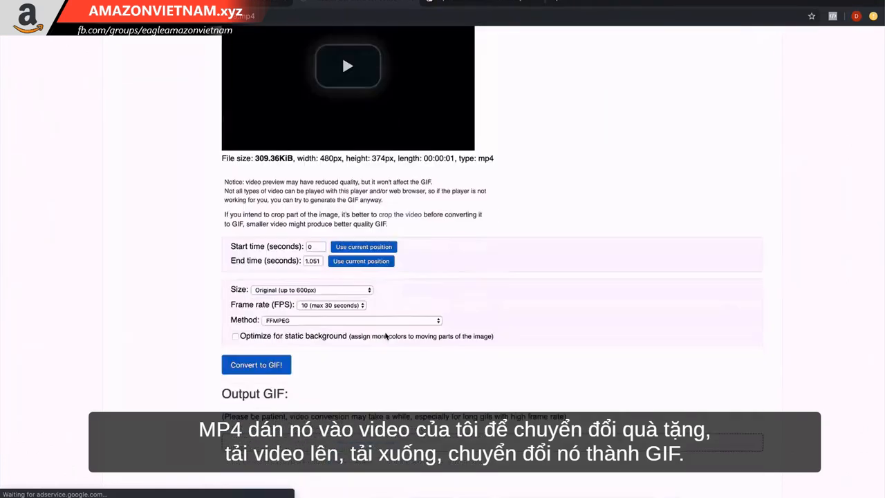
click(282, 335)
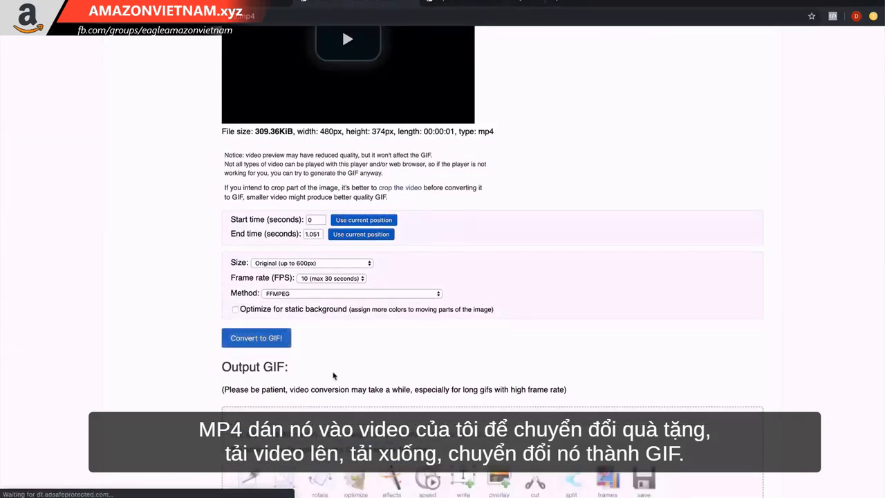
- Save the converted output GIF to Downloads as "excited"
scroll(332, 376, down, 3)
right_click(362, 222)
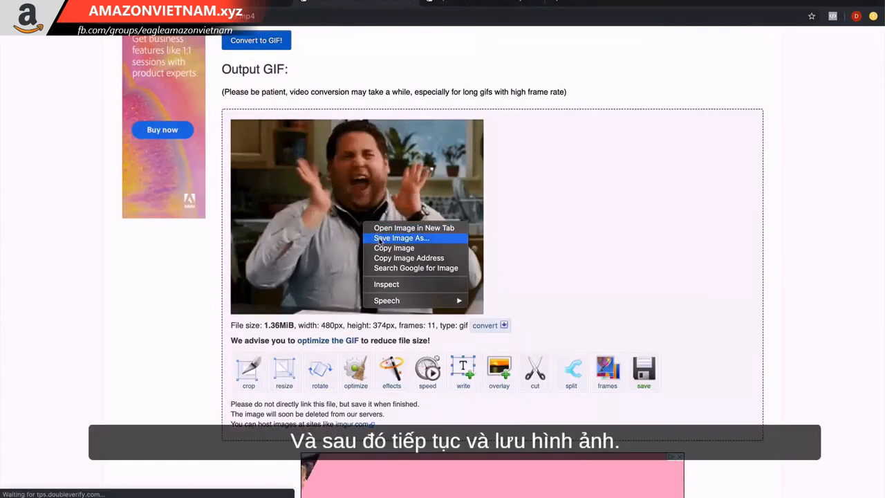
click(379, 238)
text(excite)
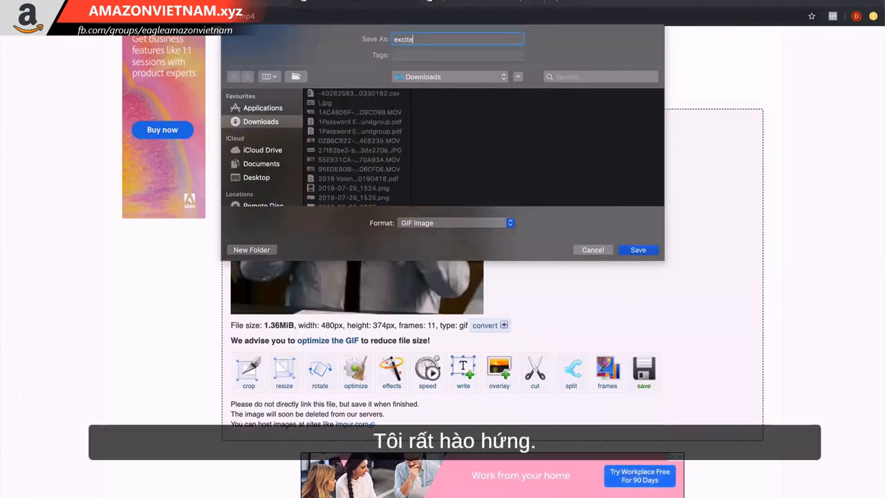
key(Return)
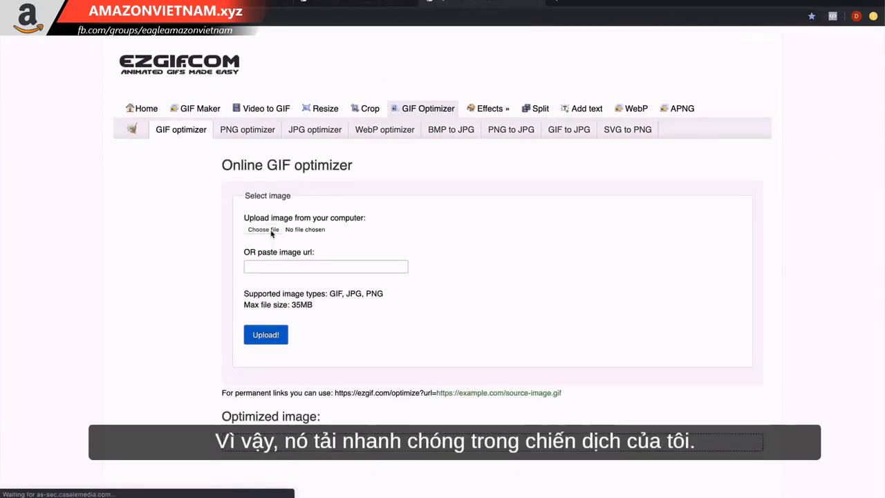
- Upload excited.gif into ezgif's online GIF optimizer
click(277, 230)
click(345, 65)
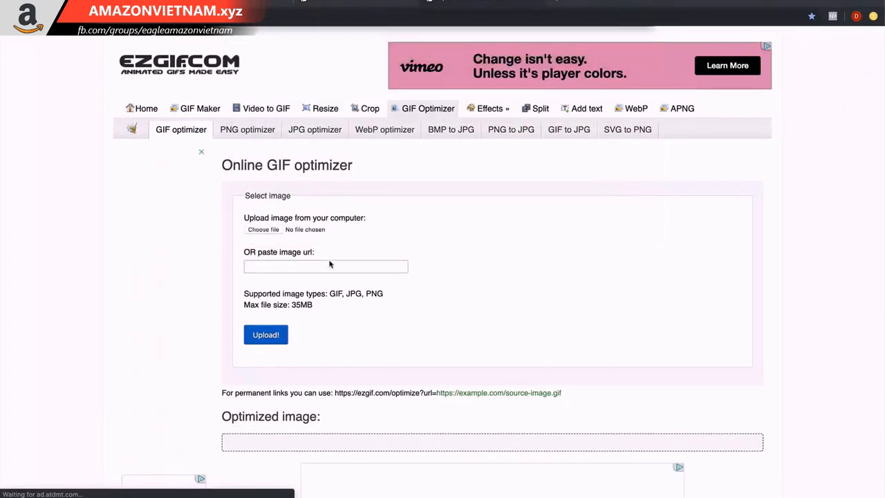
click(279, 330)
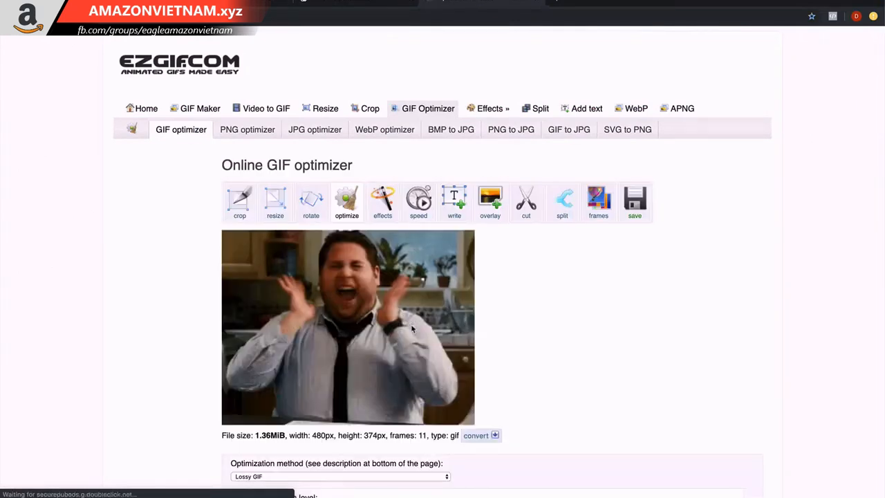
- Save the optimized GIF to Downloads as "excited min"
right_click(408, 305)
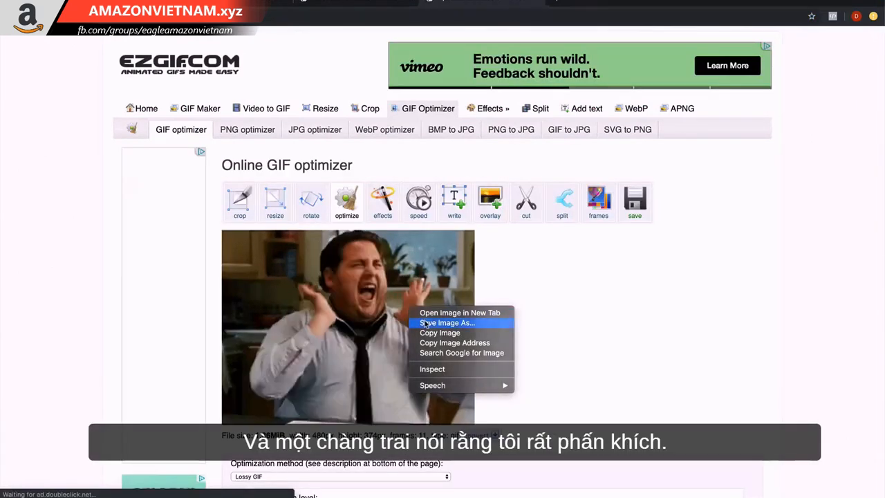
click(425, 322)
text(excited)
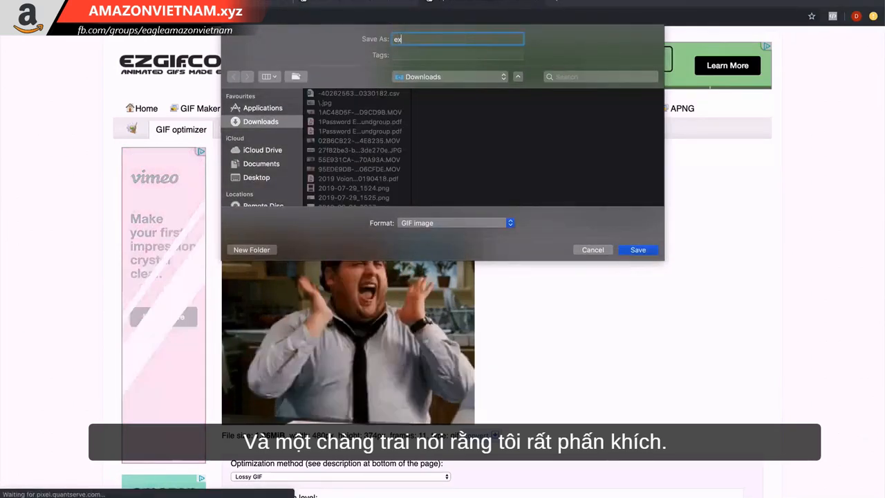
text( min)
key(Return)
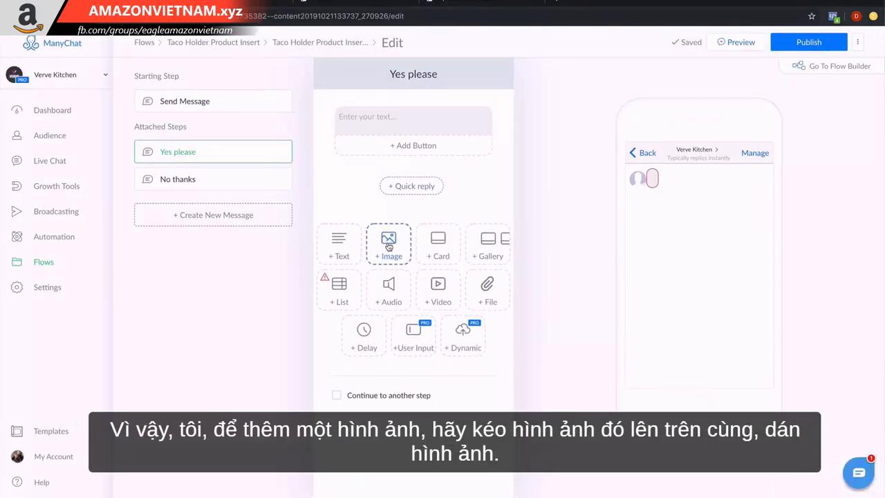
- Add an image block above the text in the Yes please step and upload excited-min.gif
click(388, 243)
drag(503, 202, 470, 124)
click(461, 129)
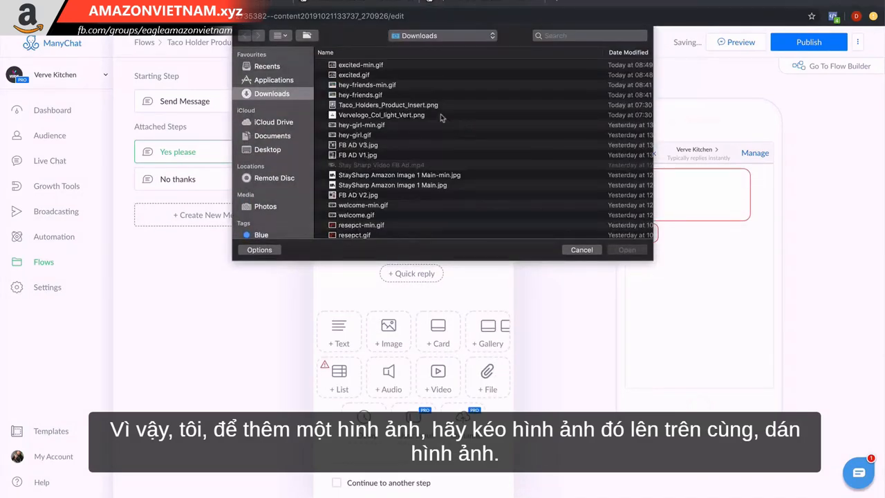
double_click(374, 66)
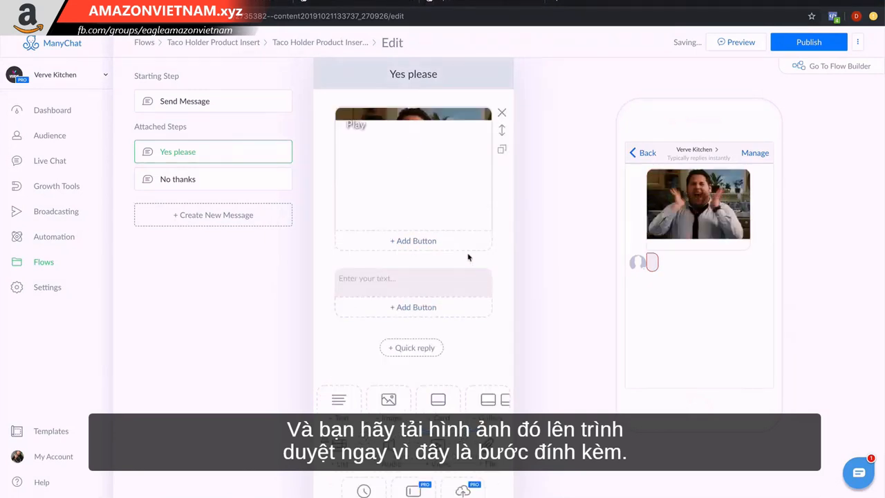
- Add a 3-second typing delay to the Yes please step and move it between the GIF and text block
scroll(468, 258, down, 1)
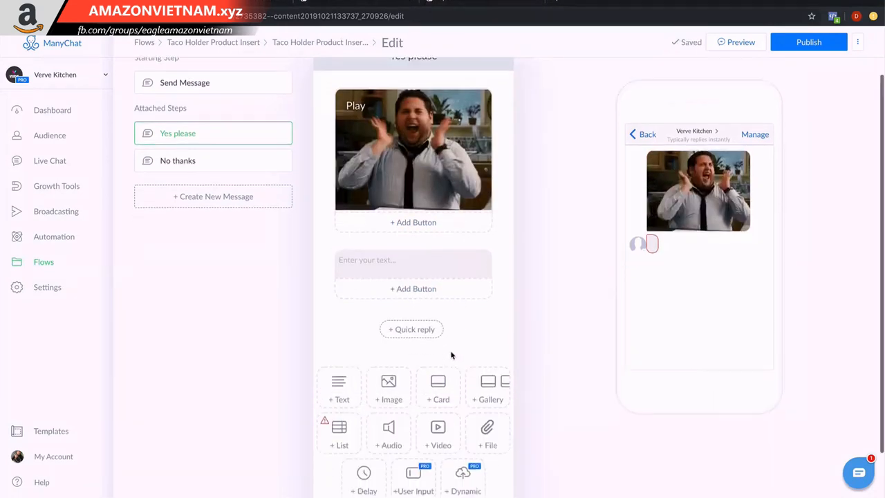
click(373, 472)
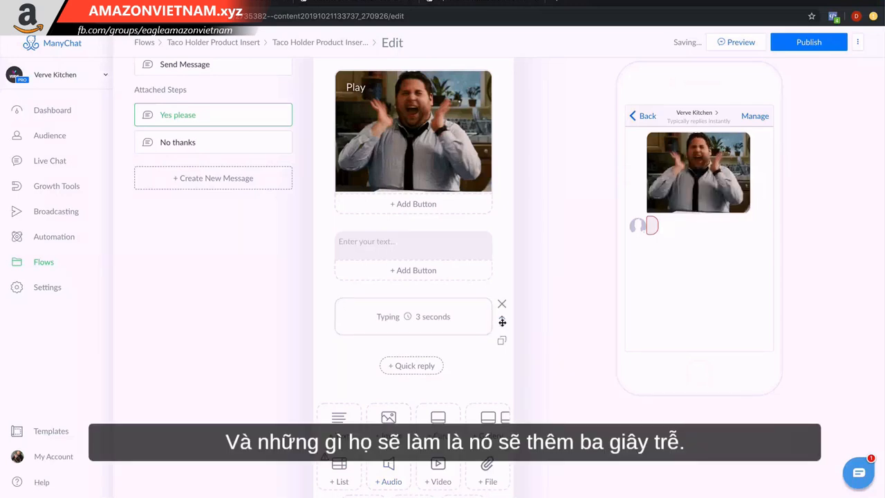
drag(502, 321, 487, 248)
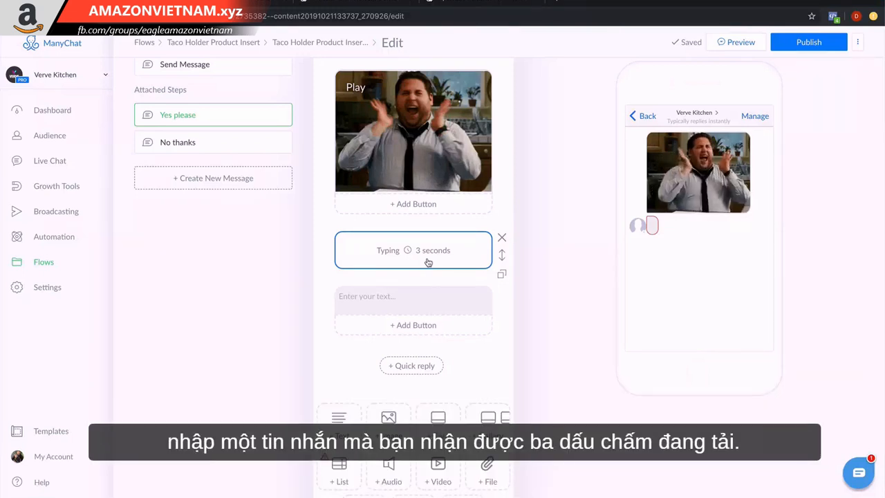
click(422, 306)
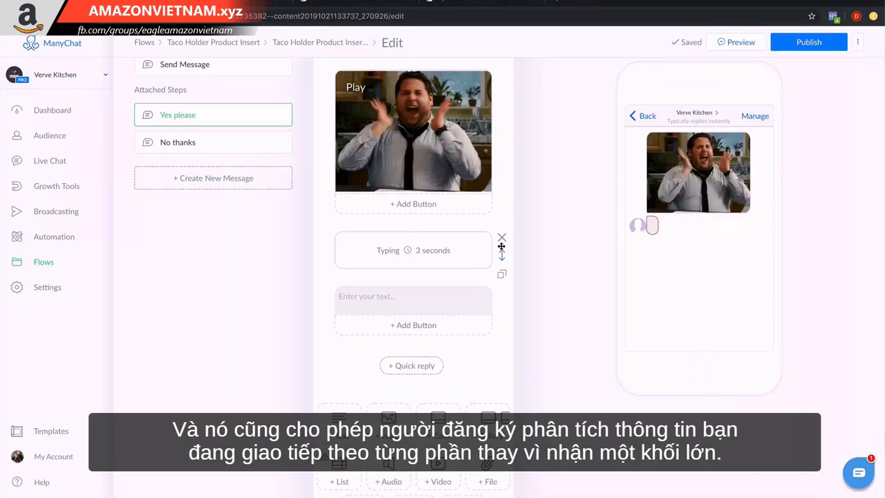
- Enter "Whoop whoop!" with an emoji in the empty text block, then add another 3-second typing delay below it
click(378, 295)
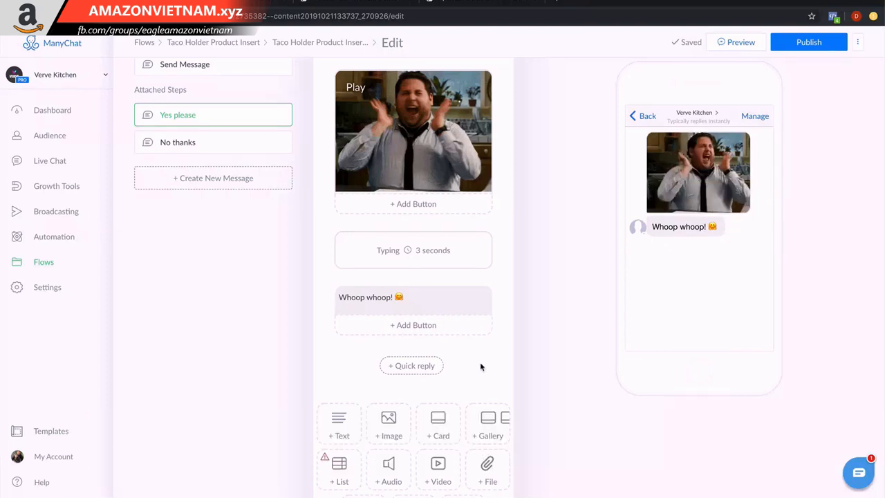
scroll(481, 367, down, 3)
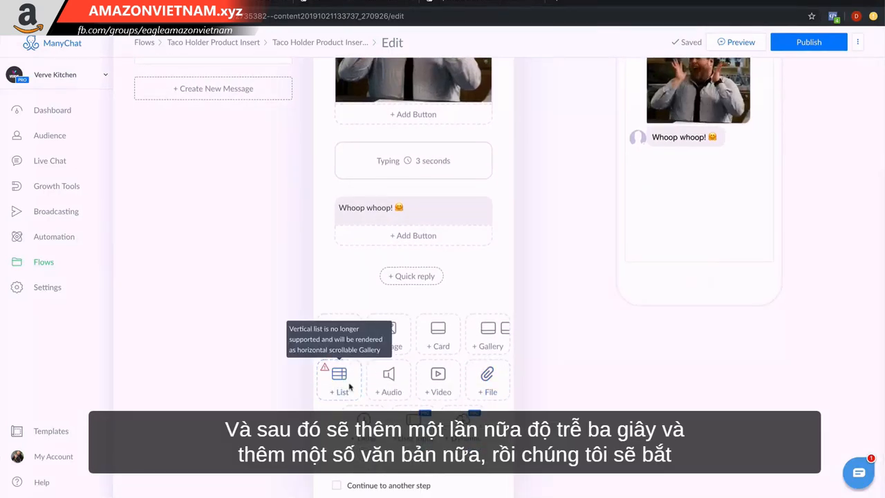
click(364, 425)
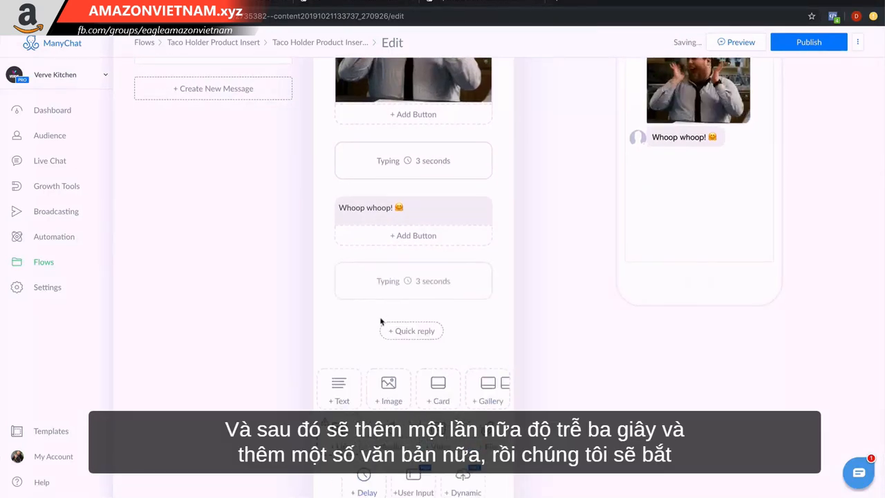
- Add a text block with "Okay, to send you a 2nd set of Taco Holders FREE, we need the following information:"
click(352, 380)
text(Okay, to send you a 2nd set of Taco Holders FREE, we need the following information:)
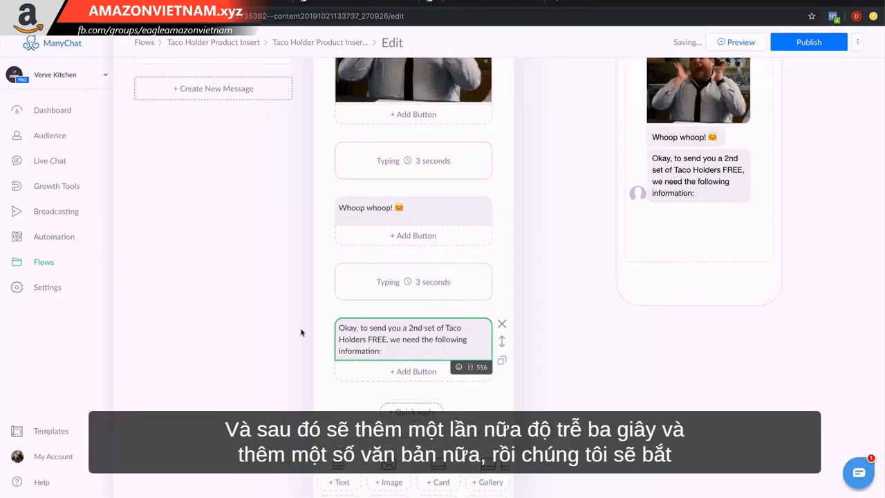
click(248, 339)
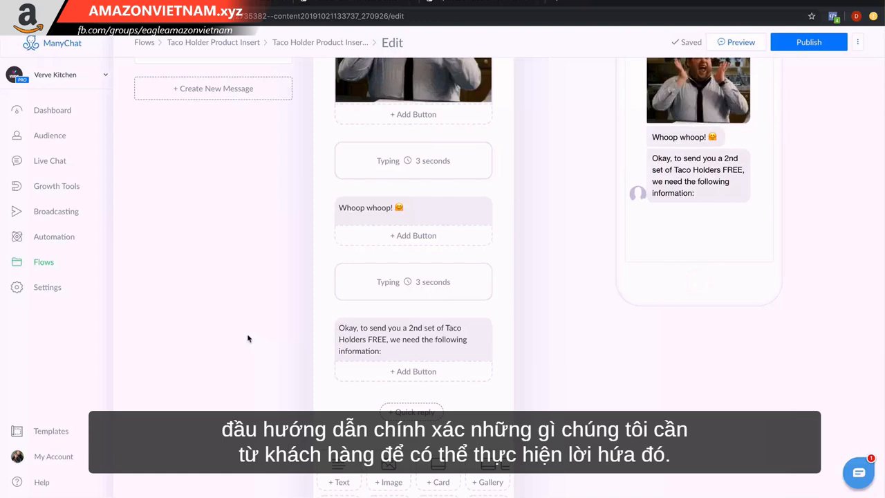
- Add a User Input block asking "Type your best email address" followed by a pointing-down emoji
scroll(312, 385, down, 2)
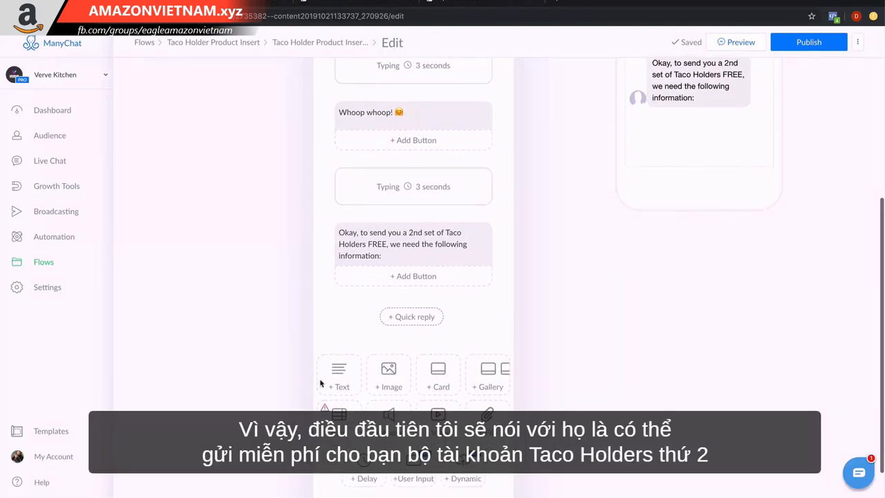
click(344, 240)
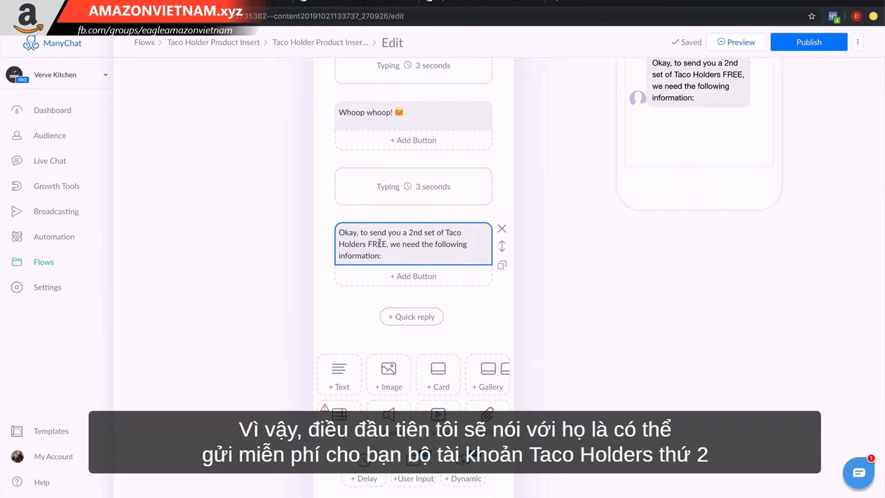
click(291, 302)
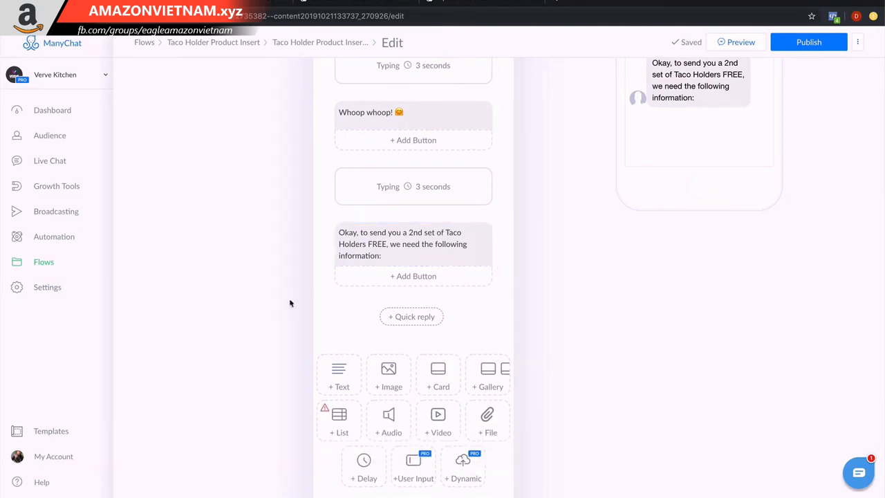
scroll(290, 303, down, 1)
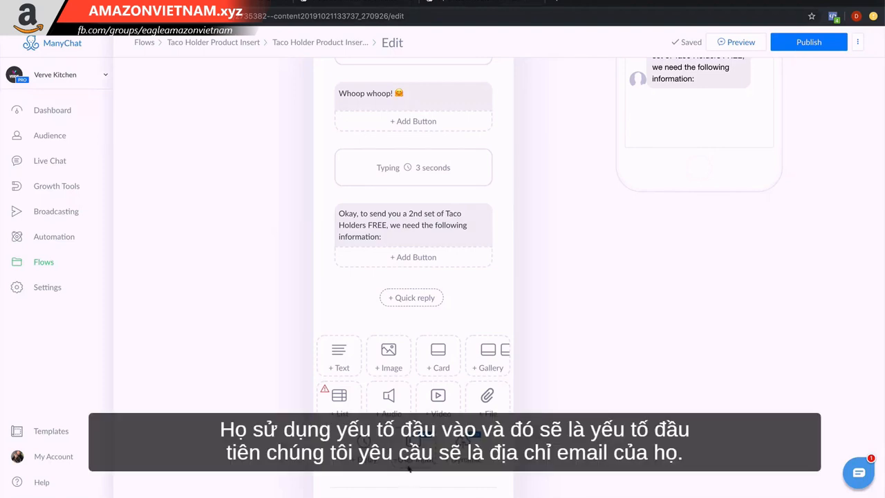
click(410, 462)
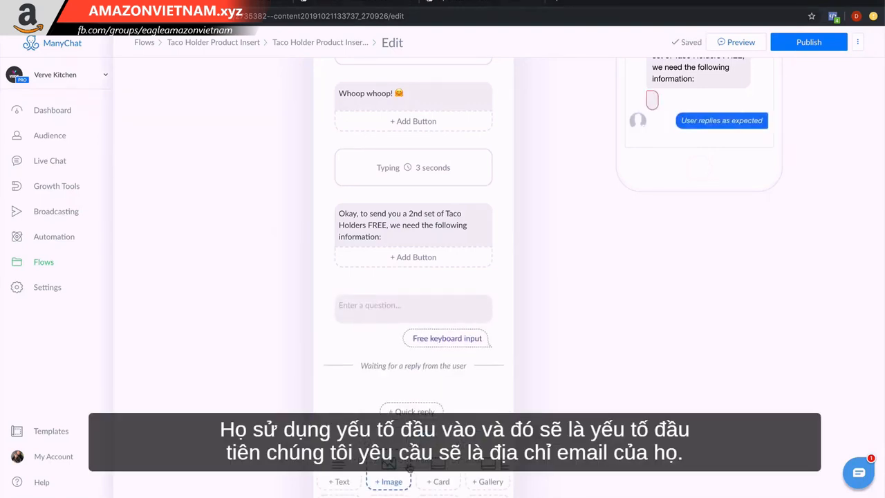
click(367, 308)
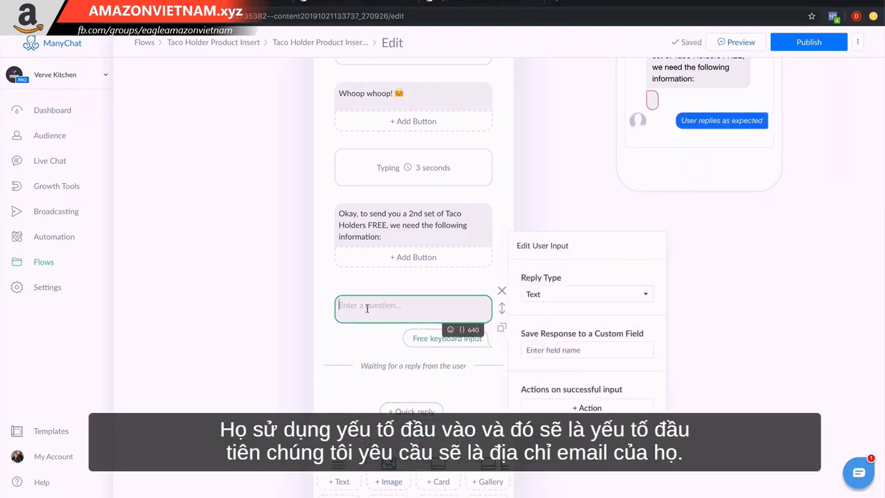
text(Type you)
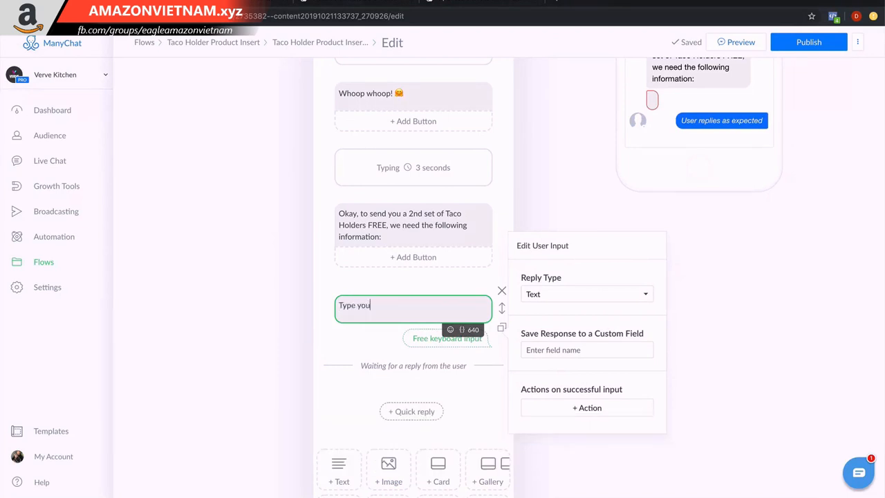
text(r best email address)
click(461, 330)
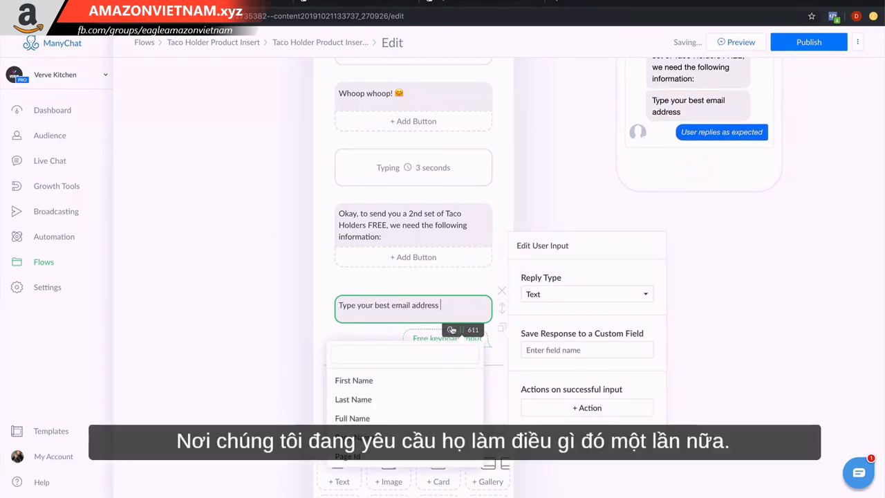
click(450, 330)
click(377, 408)
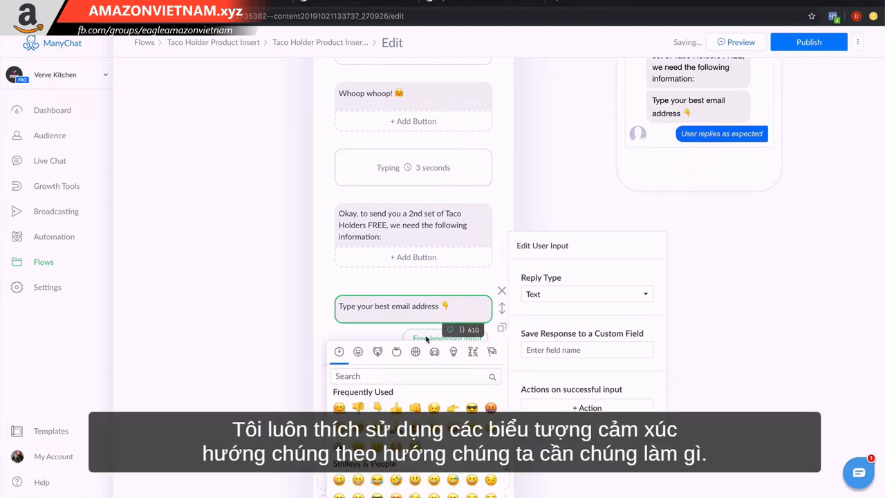
click(373, 308)
double_click(382, 306)
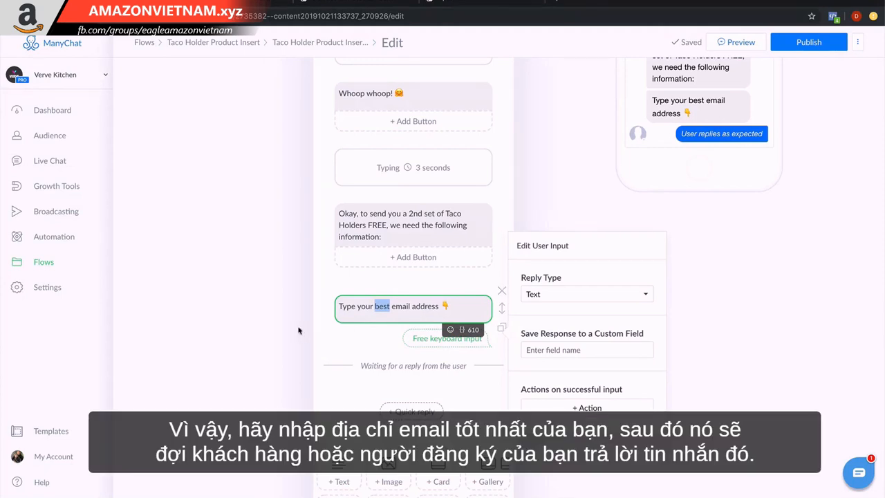
scroll(470, 268, down, 1)
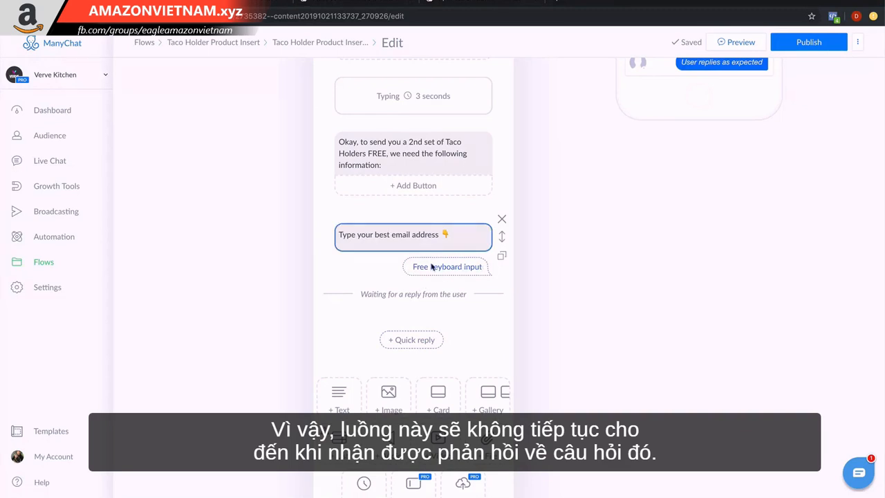
- Set the email question's reply type to Email and enable saving the email to the system field
click(366, 240)
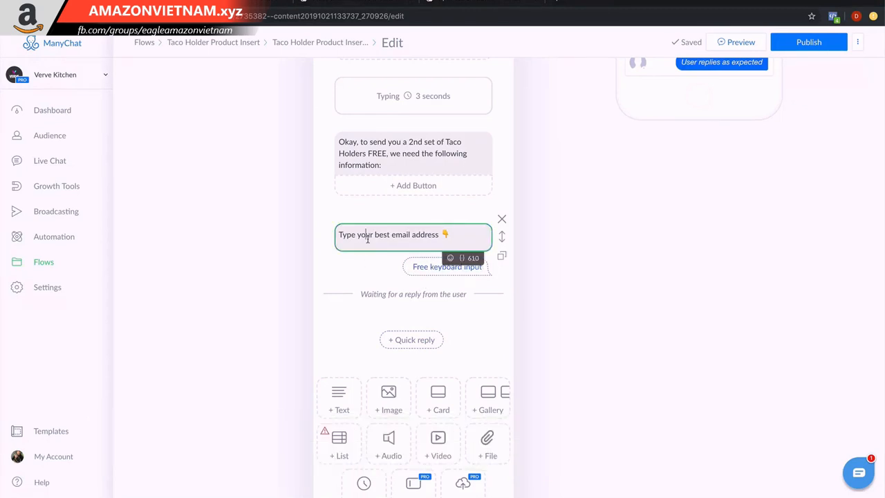
click(556, 224)
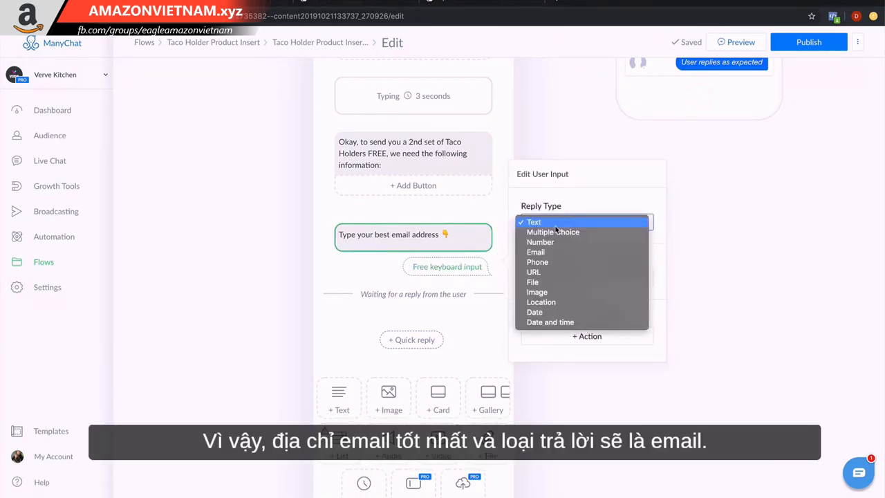
click(543, 253)
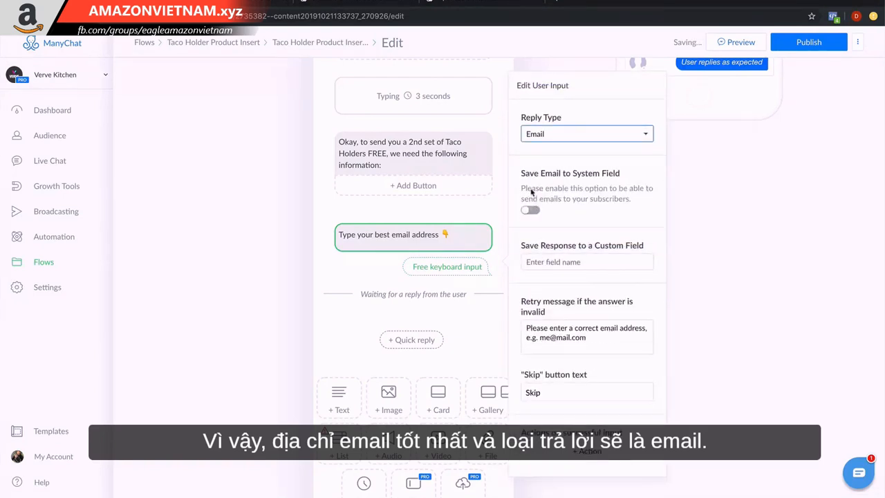
scroll(532, 192, down, 1)
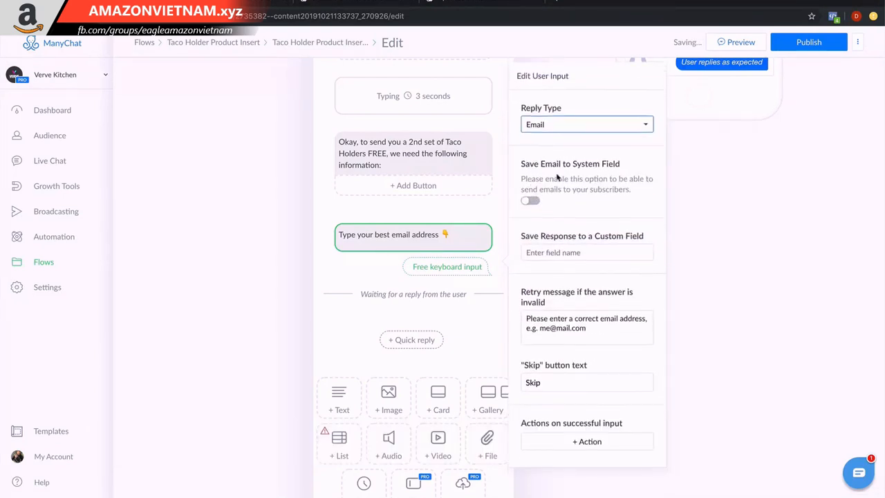
click(530, 198)
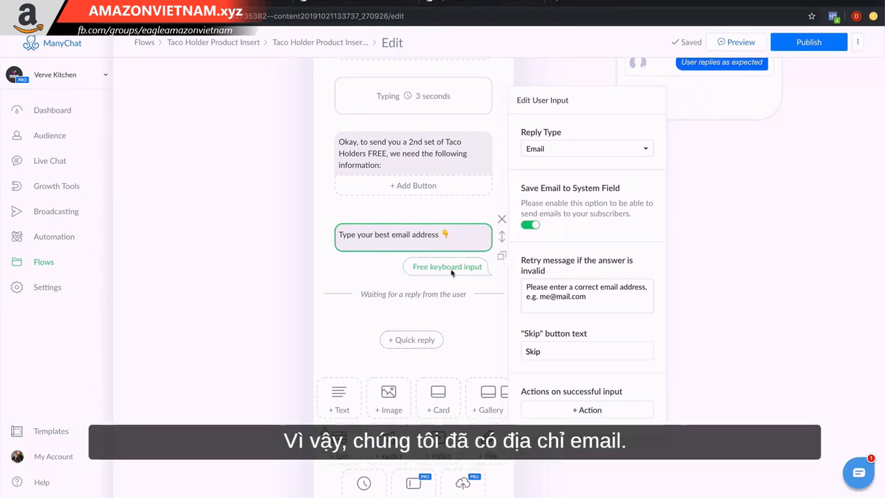
scroll(464, 273, down, 2)
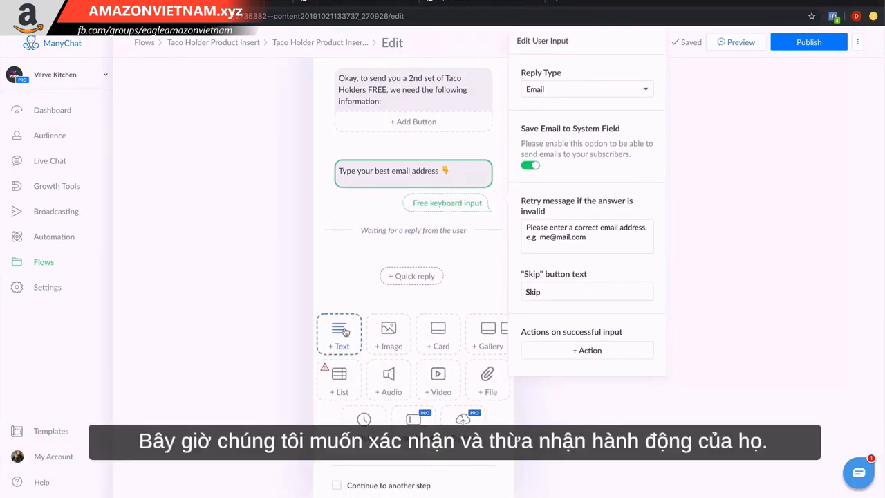
click(339, 335)
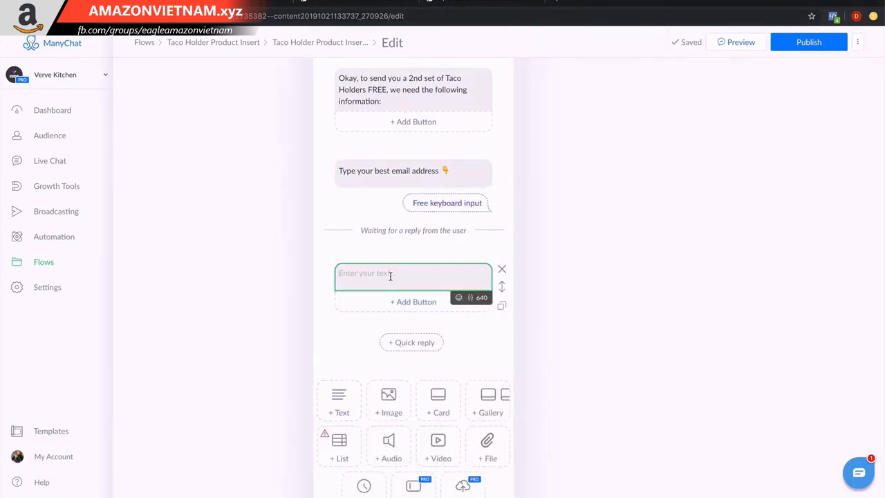
click(502, 269)
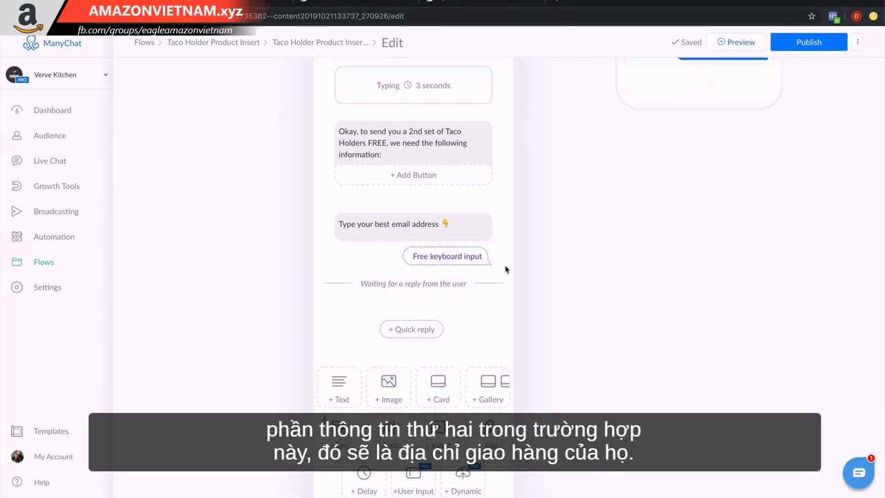
- Add a second User Input block reading "Good job! Now we need your shipping address" with a pointing-down emoji
click(414, 476)
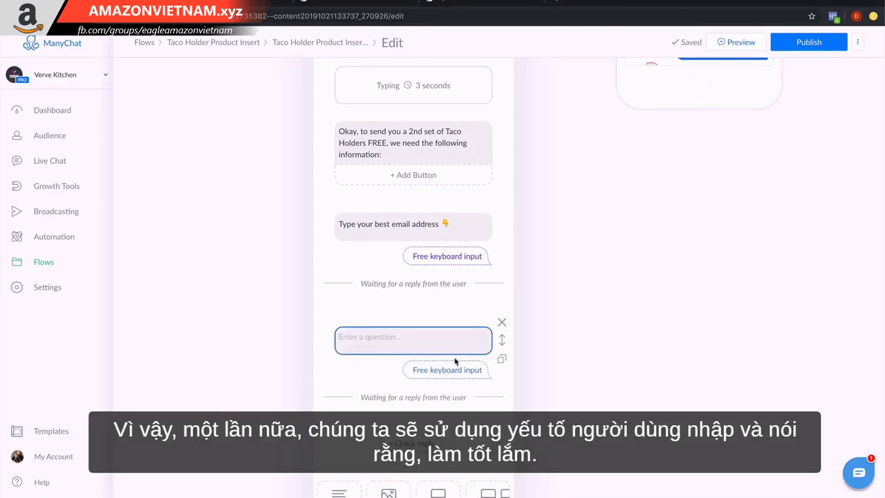
text(Good job! Now we need your shipping address)
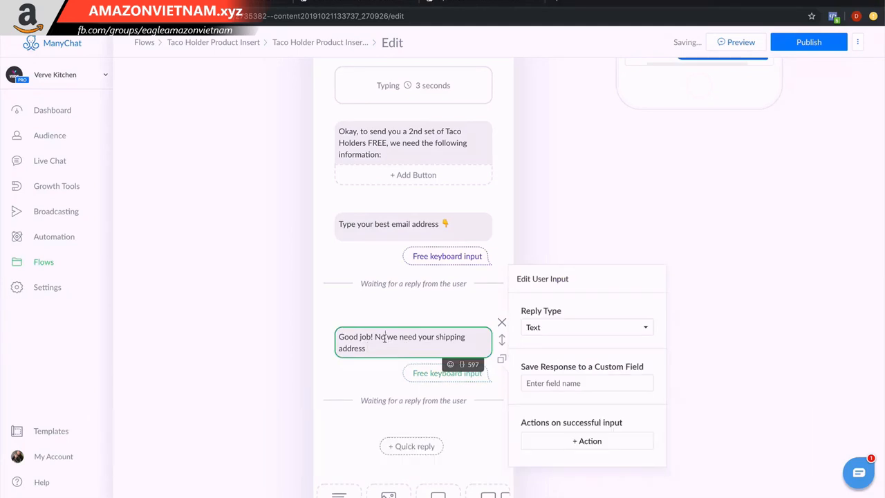
click(385, 337)
text(w)
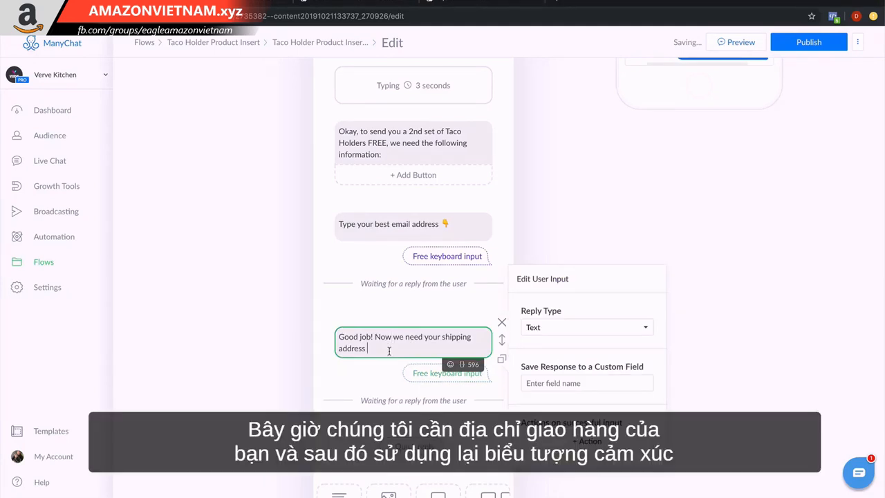
click(462, 365)
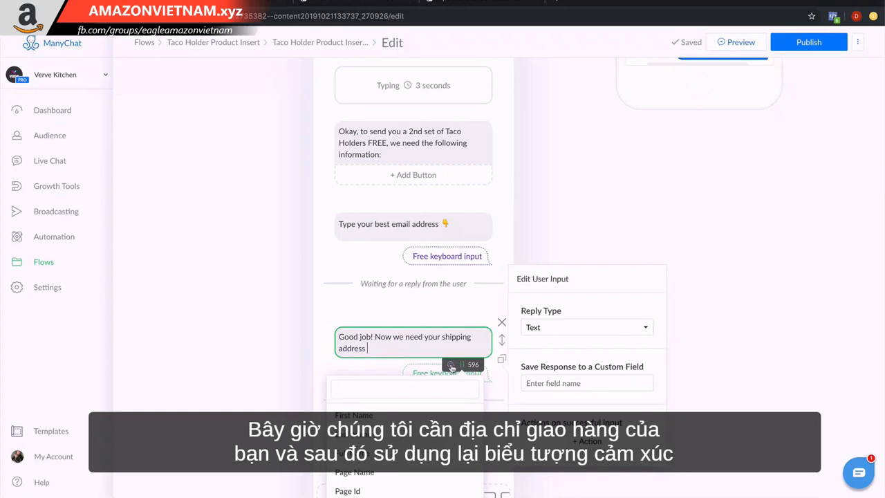
click(450, 364)
click(383, 447)
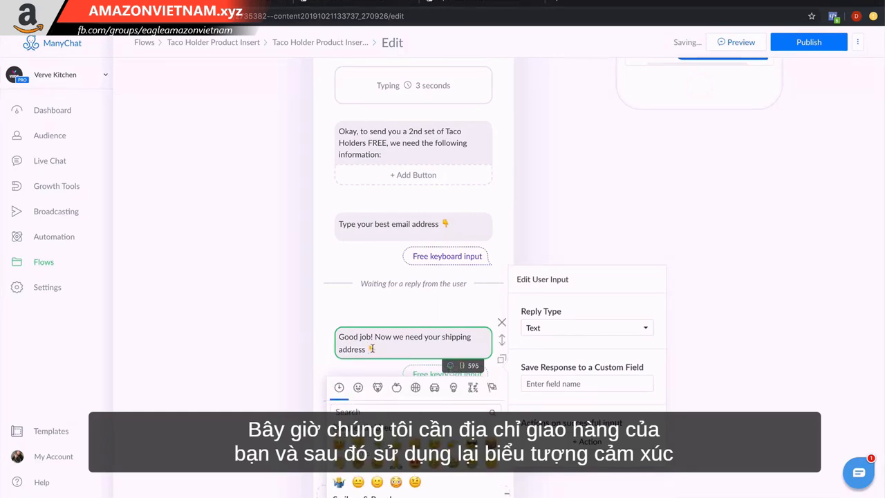
scroll(379, 477, down, 3)
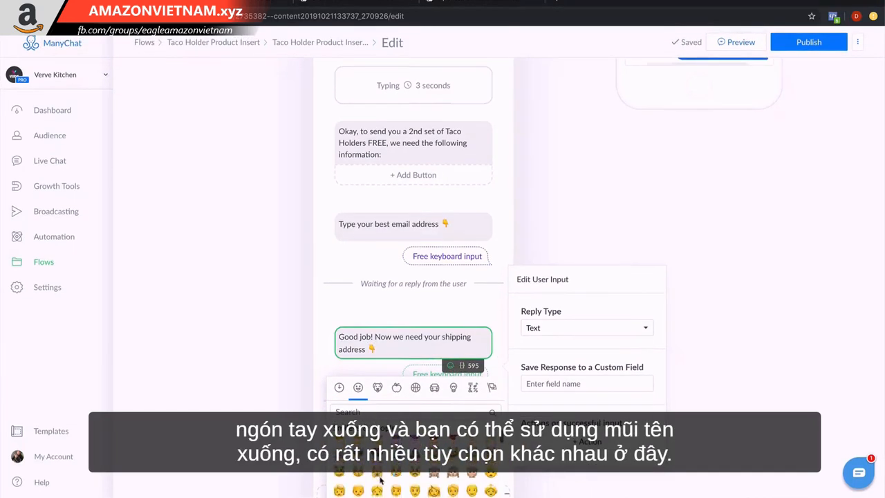
scroll(380, 477, down, 5)
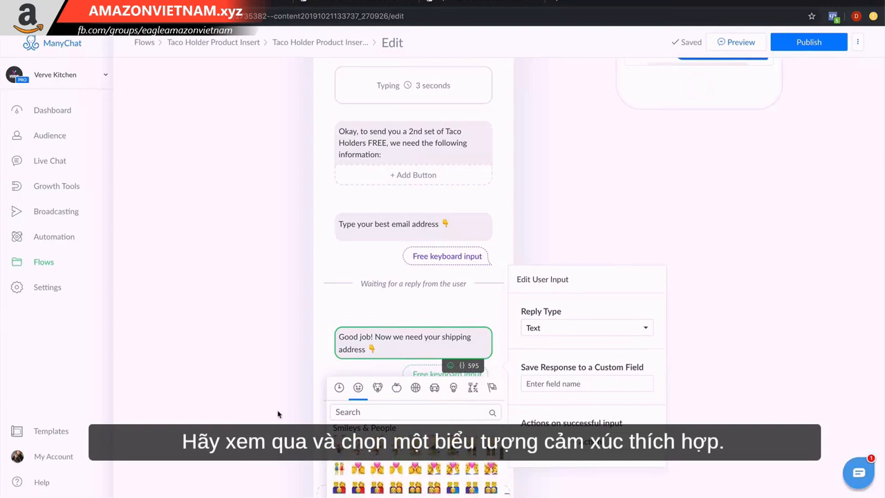
scroll(278, 414, down, 2)
click(399, 269)
- Create a new Text custom field named "Shipping Address" and save the shipping address reply to it
click(568, 260)
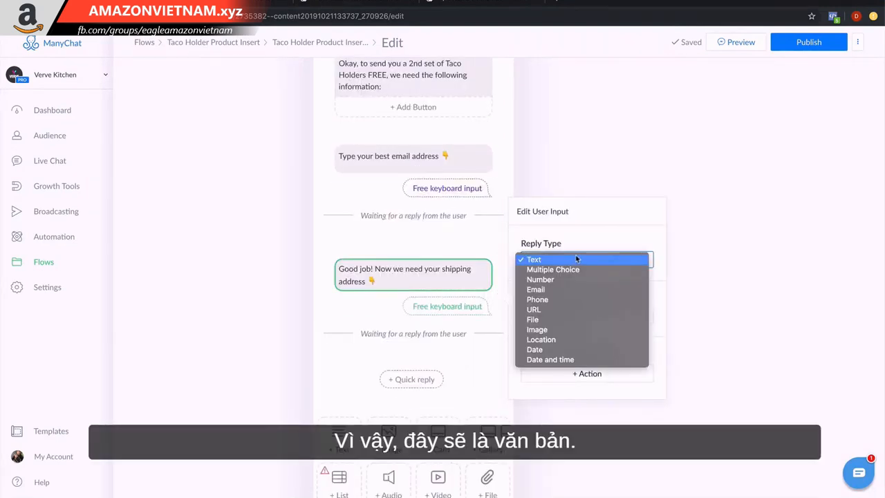
click(579, 261)
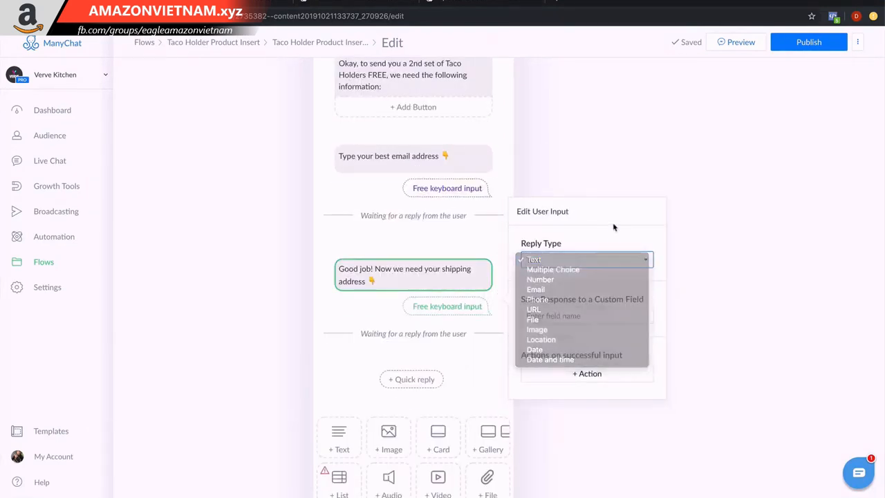
click(599, 317)
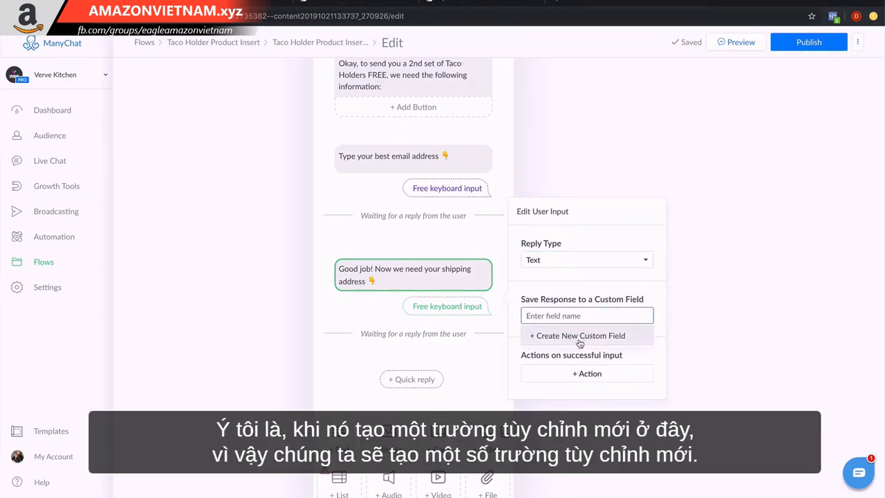
click(580, 336)
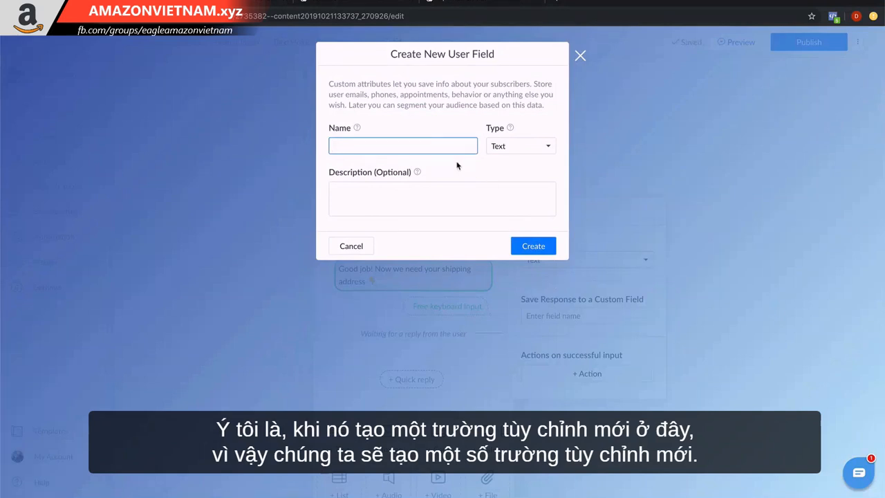
text(Shipping Address)
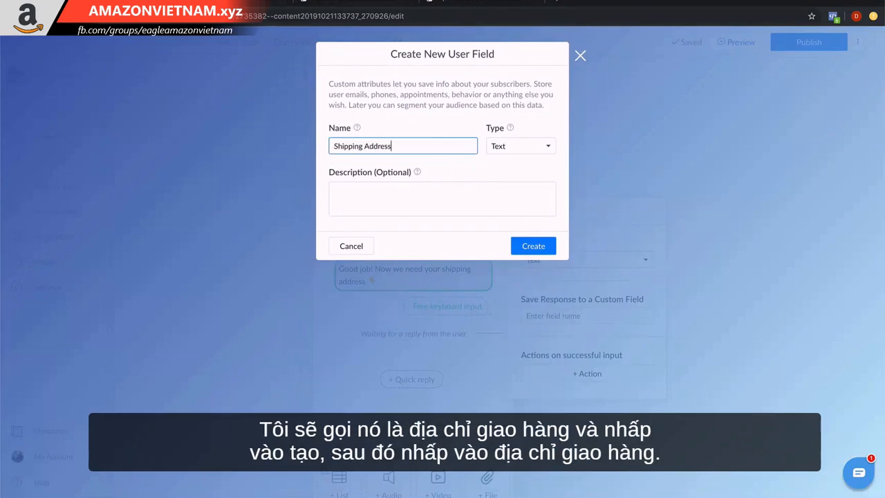
click(441, 200)
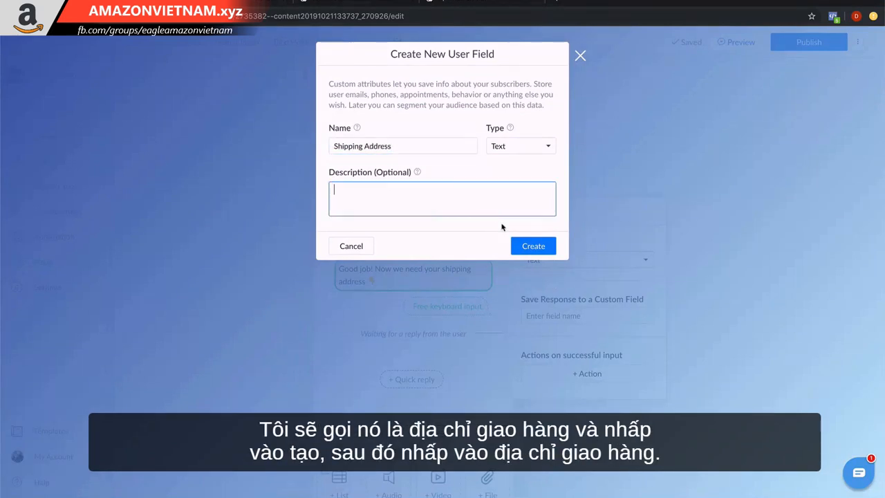
click(529, 246)
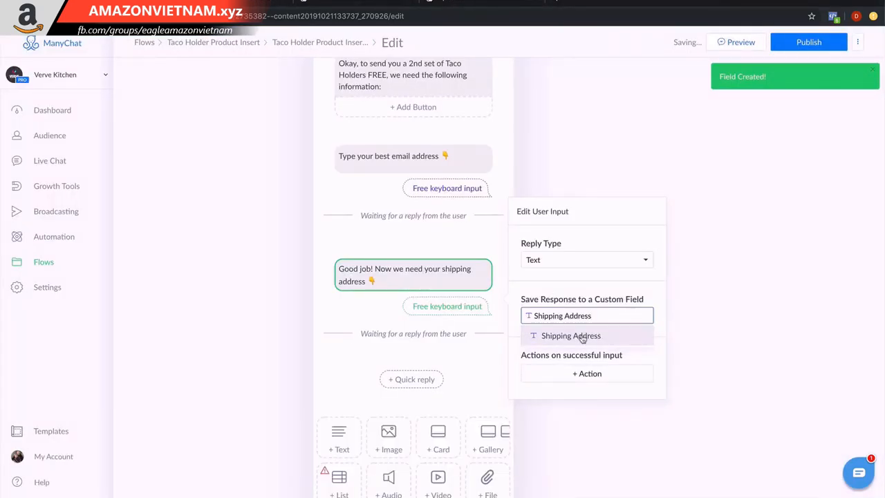
click(469, 328)
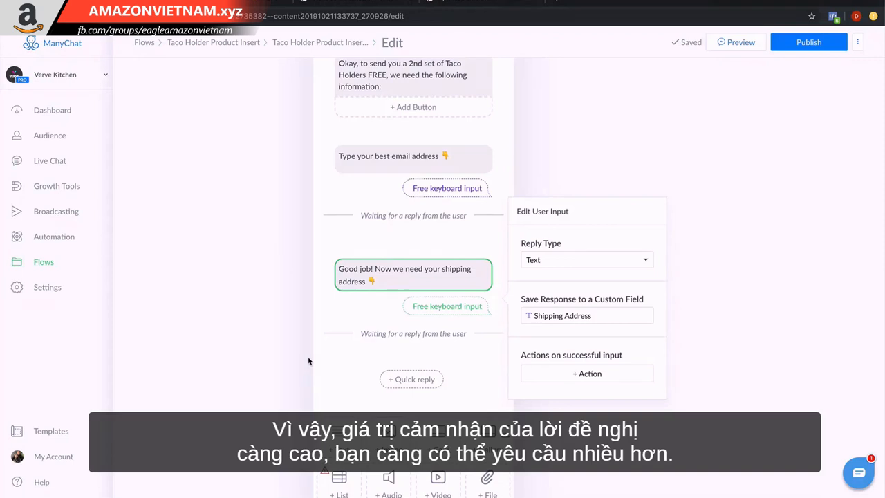
- Add a third User Input block reading "You're killing this! We're almost there 🤗 Finally your cell phone number in case anything goes wrong 👇"
scroll(349, 415, down, 3)
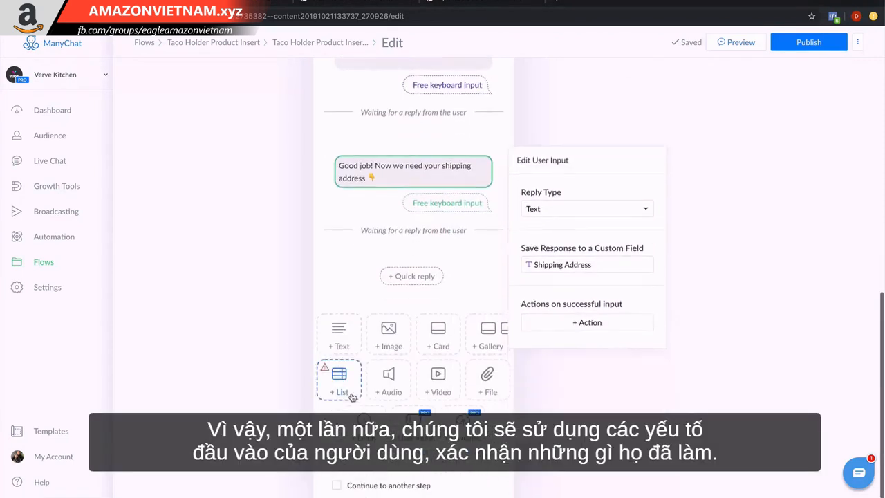
click(414, 429)
click(378, 292)
text(Y)
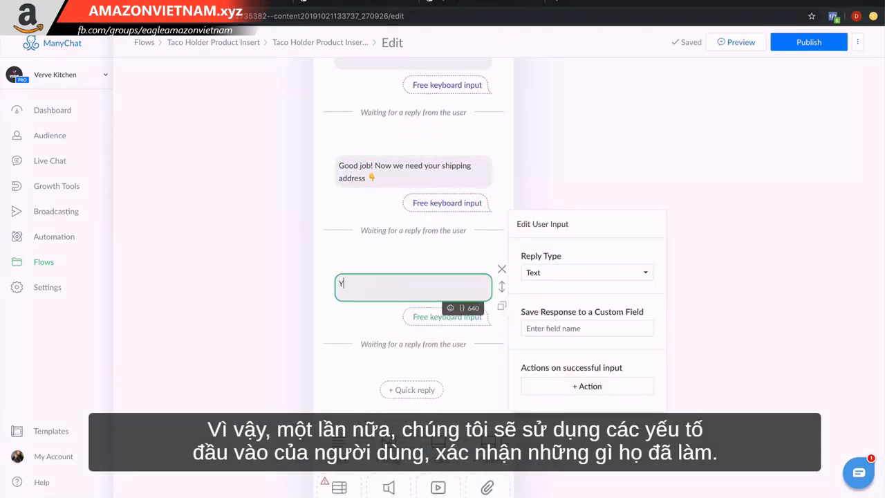
text(ou're killing this! We're almost there 🤗)
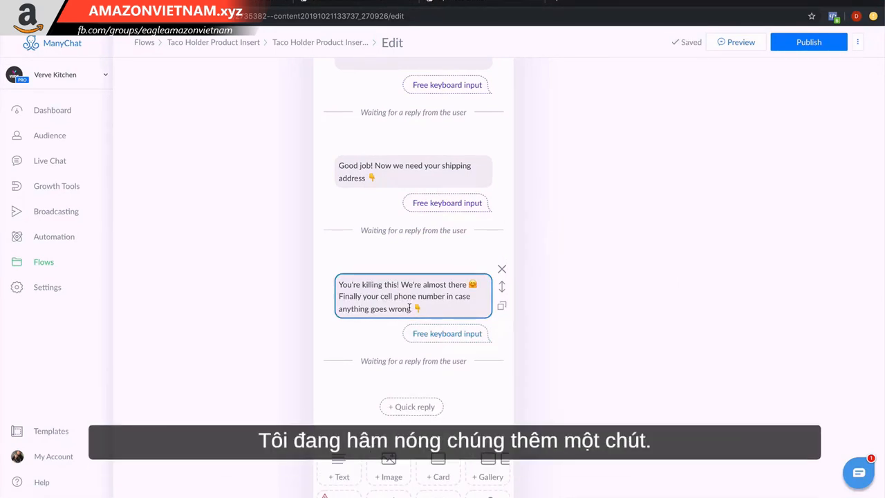
click(398, 284)
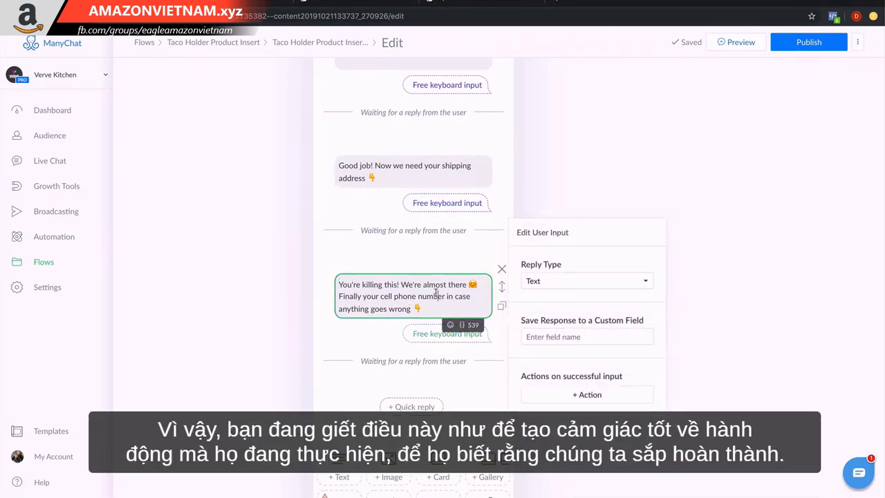
drag(400, 284, 466, 284)
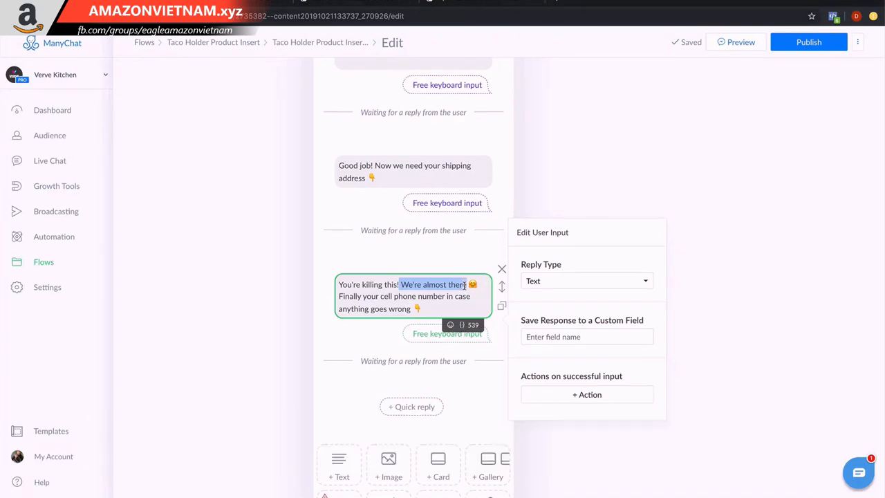
click(469, 296)
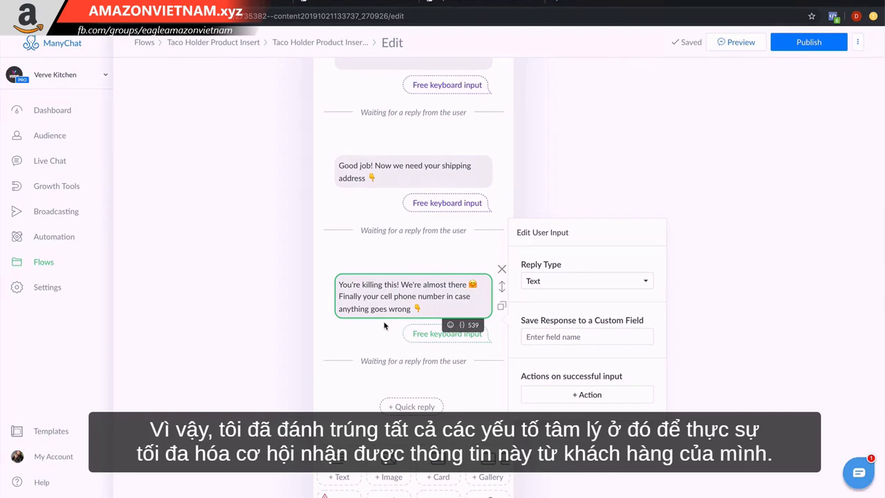
- Set the phone question's reply type to Phone and enable saving the phone to the system field
click(553, 281)
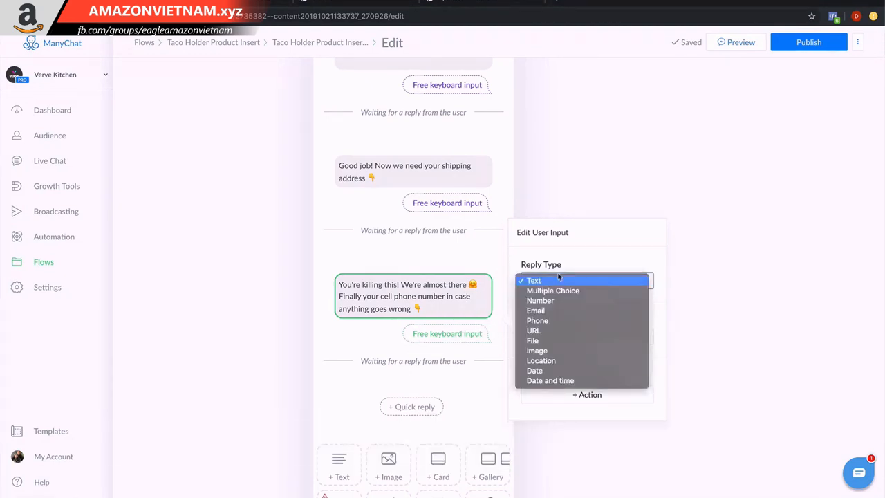
click(549, 320)
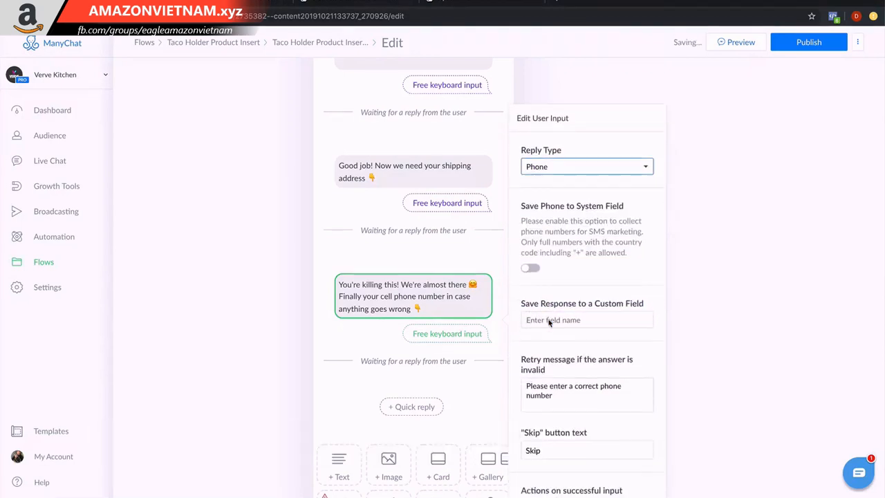
click(531, 267)
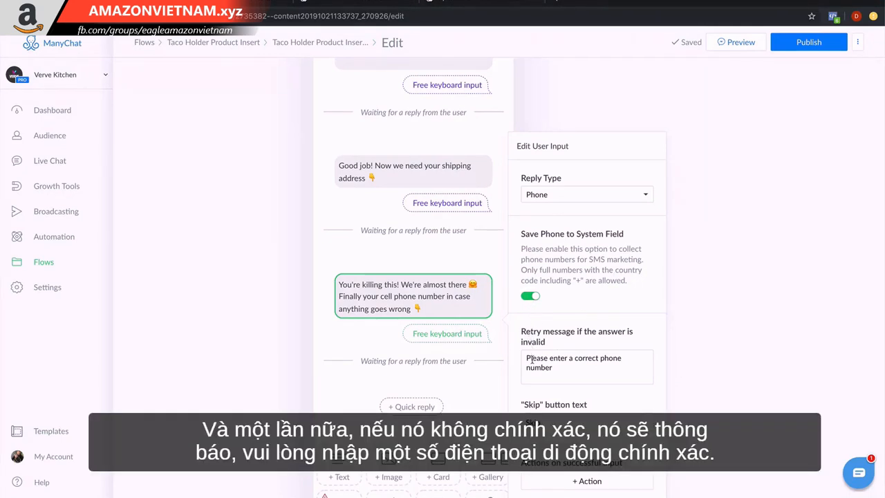
- Change the invalid-answer retry message to "Please enter a correct cell phone number"
click(599, 357)
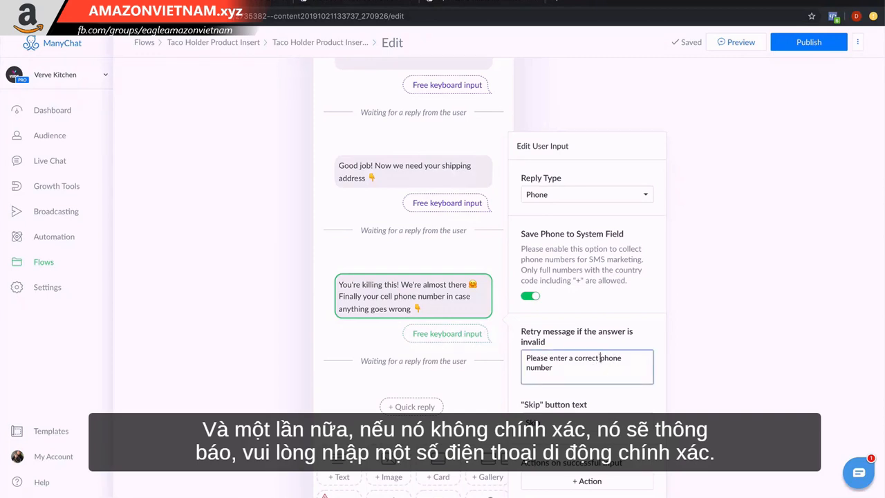
text(cell)
click(763, 364)
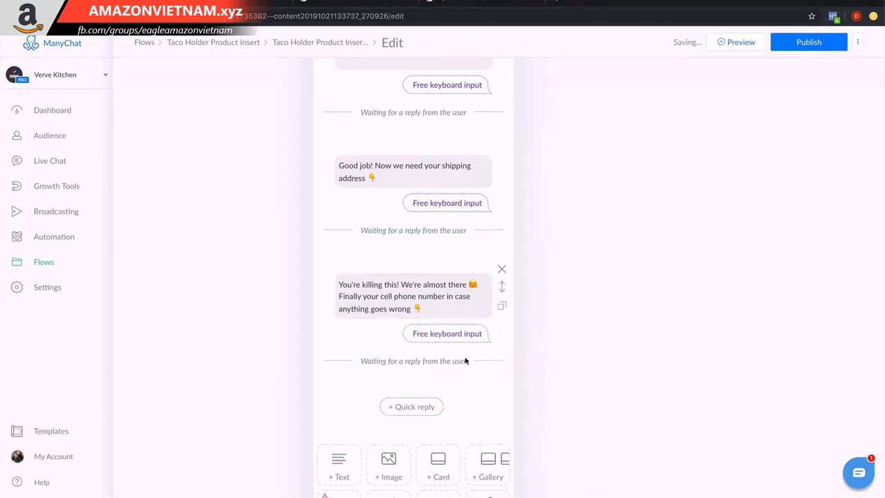
- Add an image block after the phone question and upload the welcome.gif animated GIF
scroll(369, 347, up, 2)
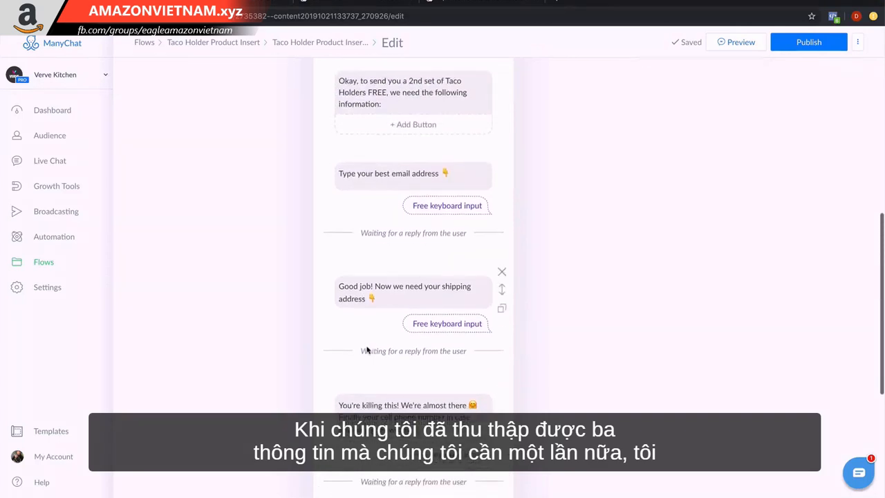
scroll(367, 350, down, 3)
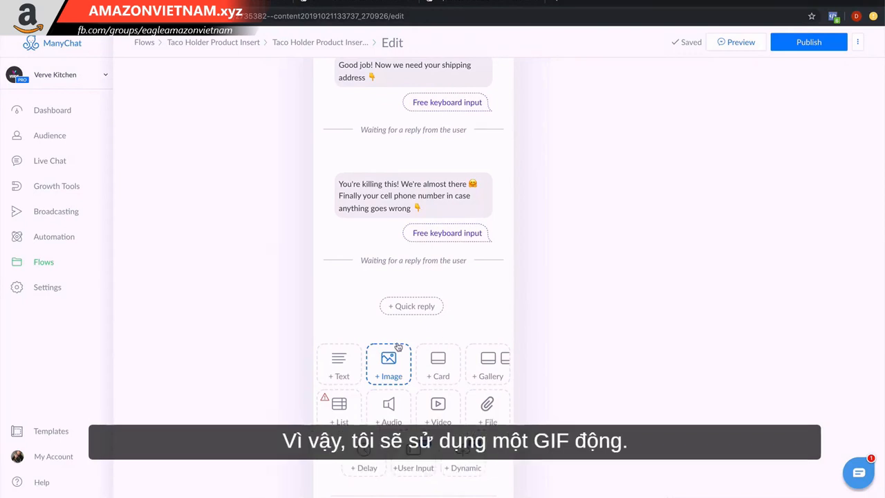
click(399, 346)
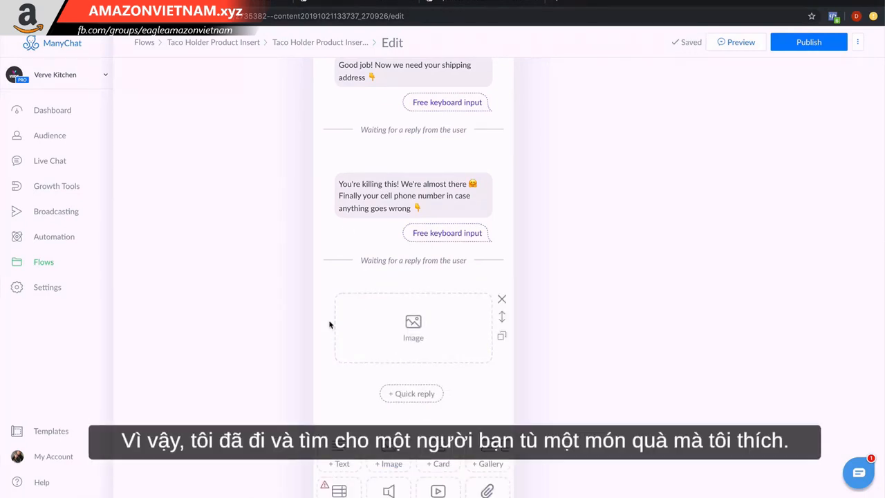
click(350, 323)
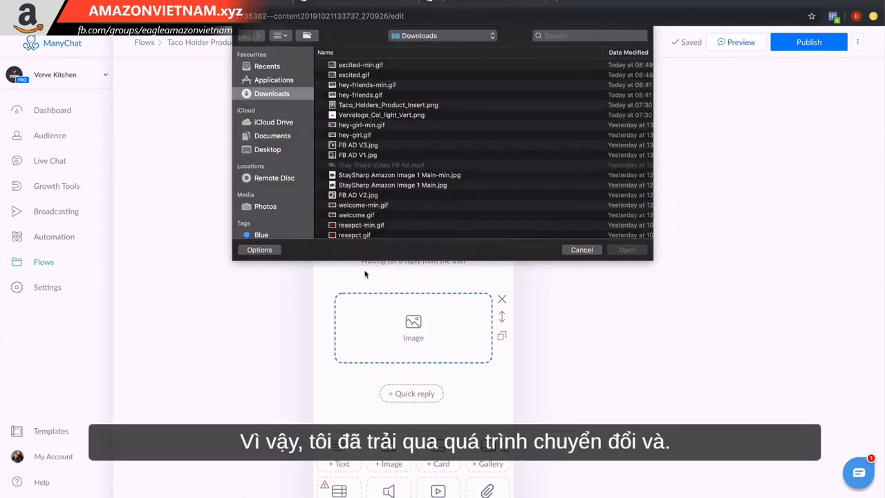
double_click(405, 215)
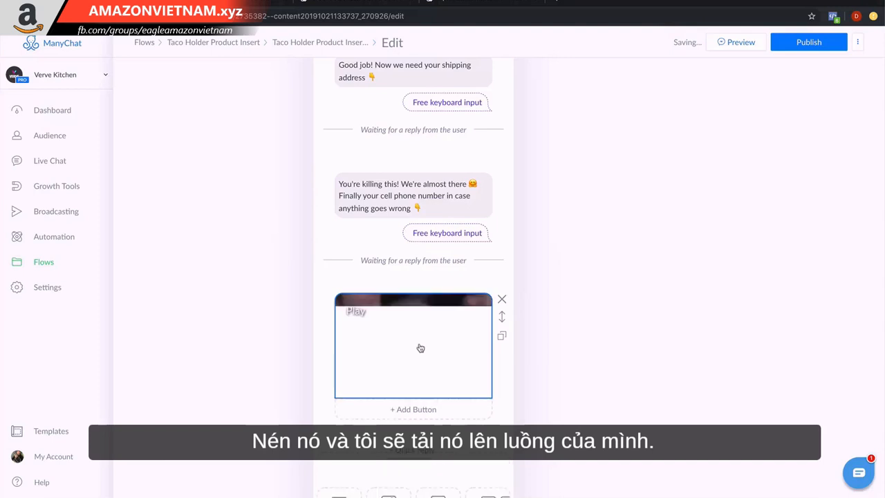
- Add a 3-second typing delay after the GIF
scroll(491, 347, down, 2)
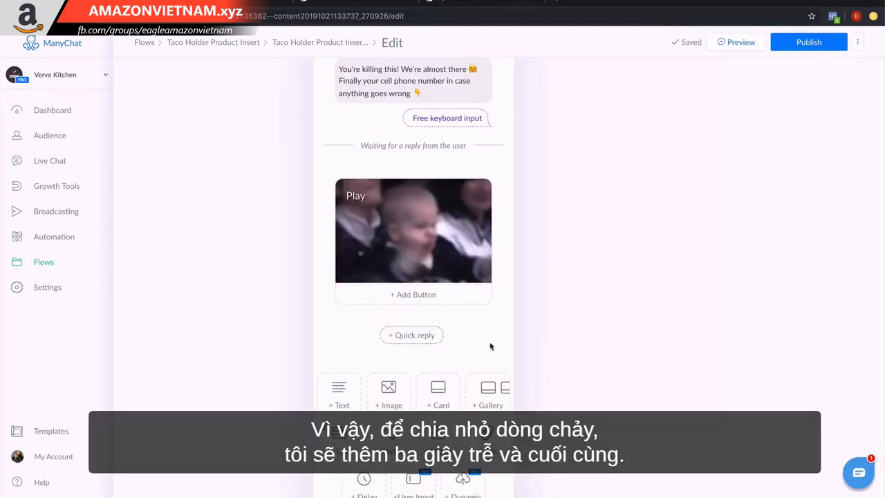
scroll(405, 408, down, 1)
click(364, 441)
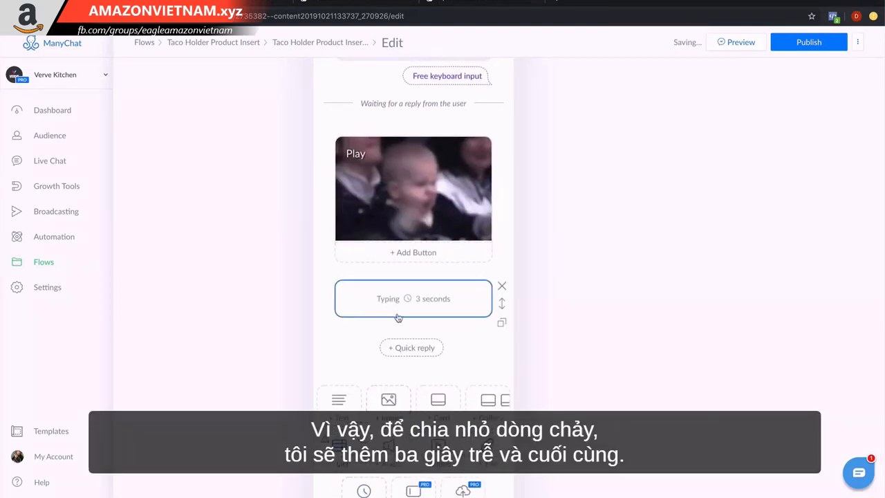
- Add a text block "That's everything we need! We'll get that in the mail for you ASAP and follow up in a few days to make sure you got it! 😎"
scroll(397, 318, down, 1)
click(344, 371)
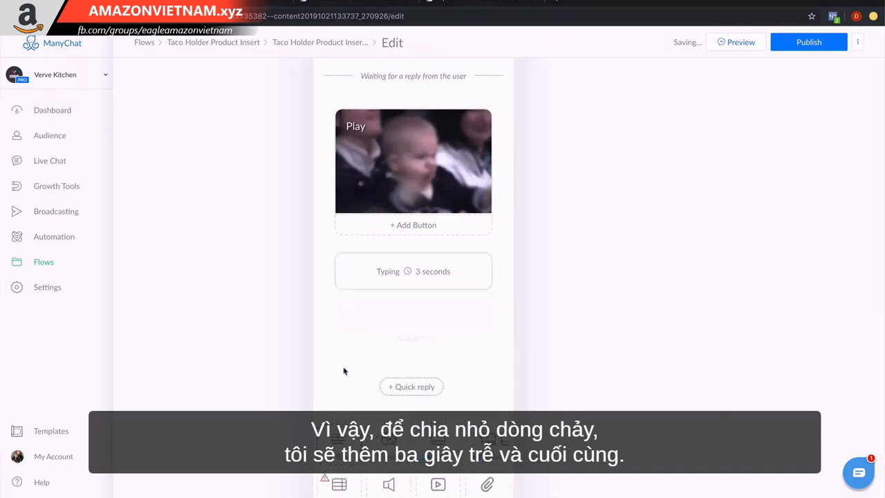
click(376, 317)
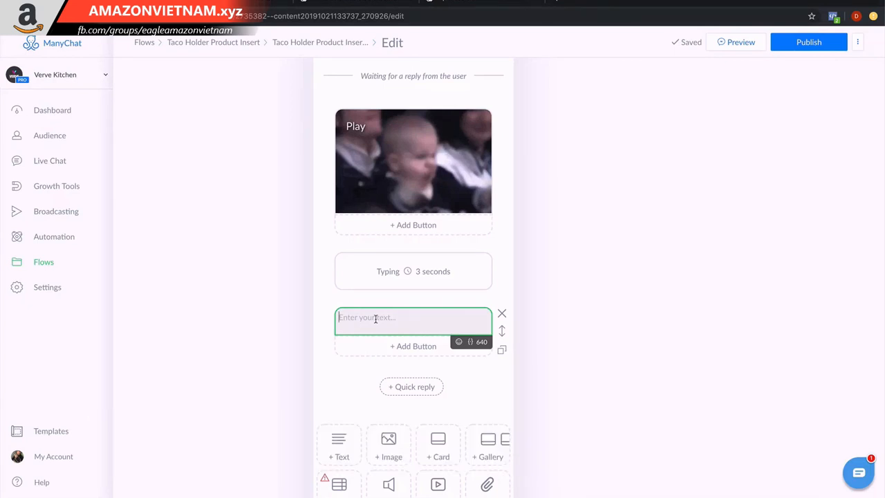
text(That's everything we need! We'll get that in the mail for you ASAP and follow up in a few days to make sure you got it! 🤓)
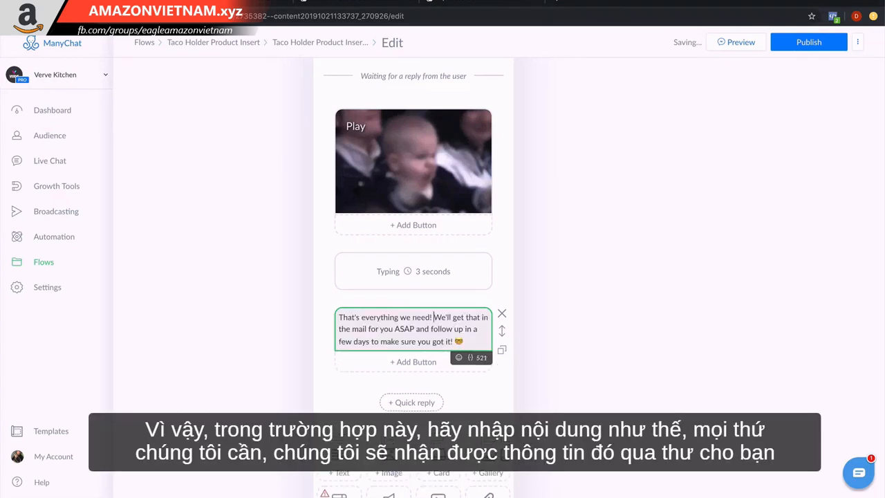
click(271, 320)
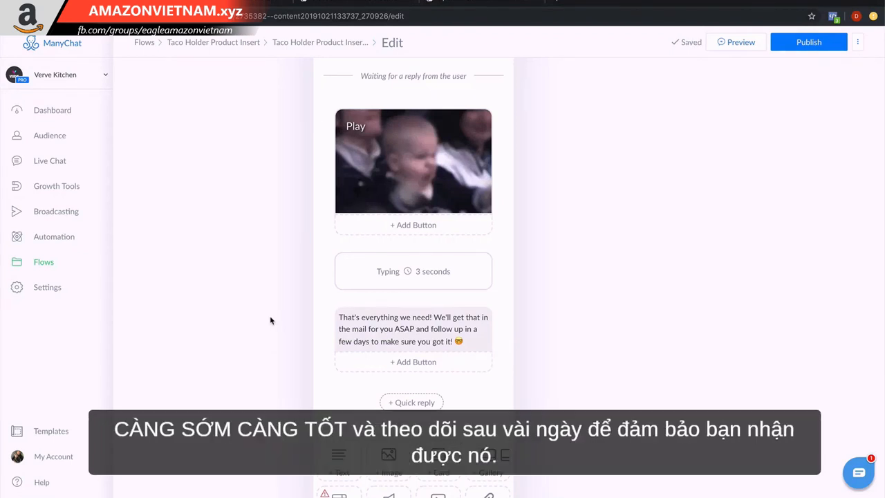
- Review the wording of the closing message and the rest of the Yes please step
click(430, 340)
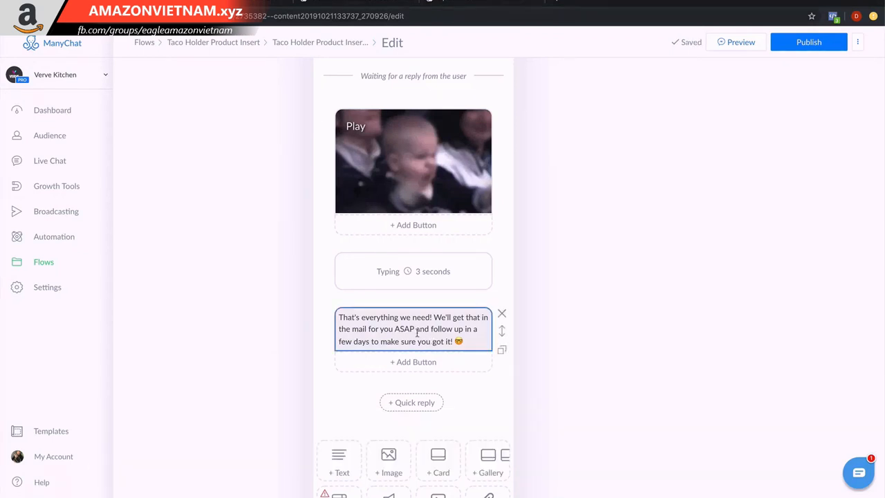
drag(415, 330, 323, 319)
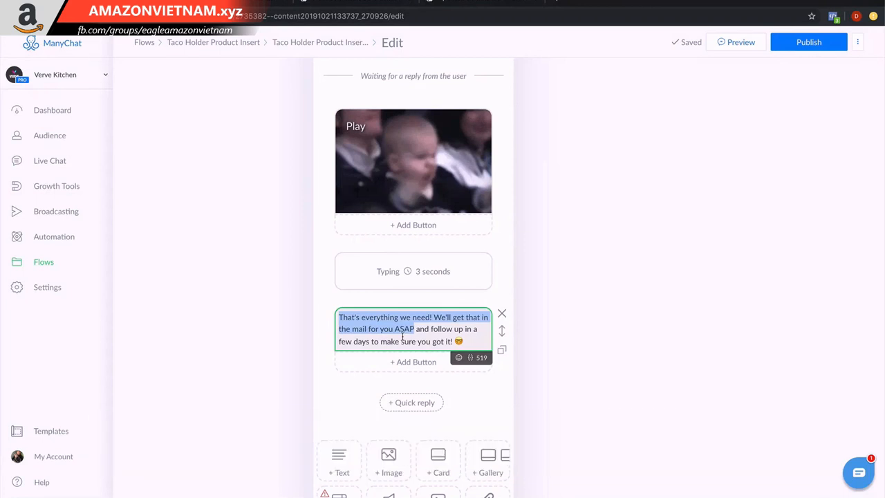
drag(431, 330, 455, 341)
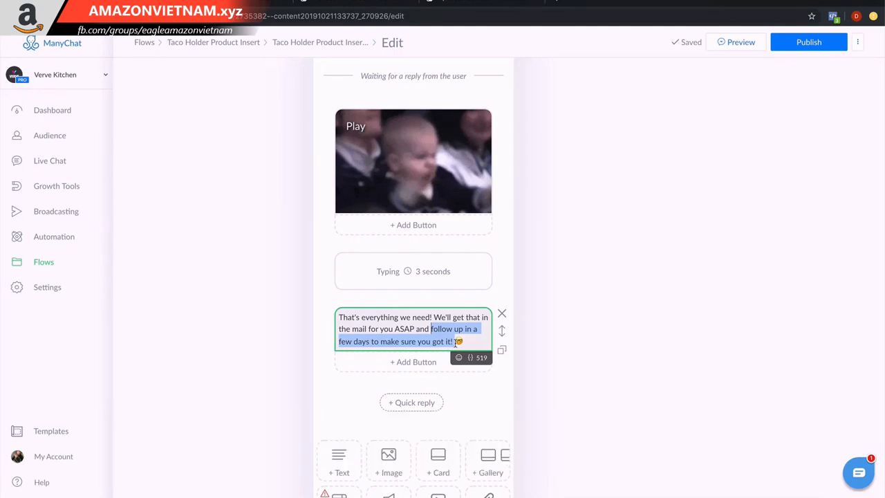
scroll(457, 342, down, 3)
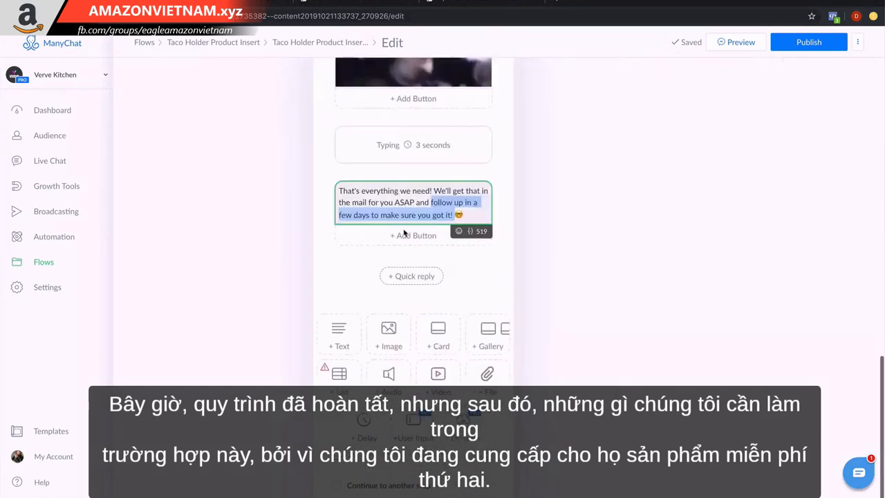
click(267, 242)
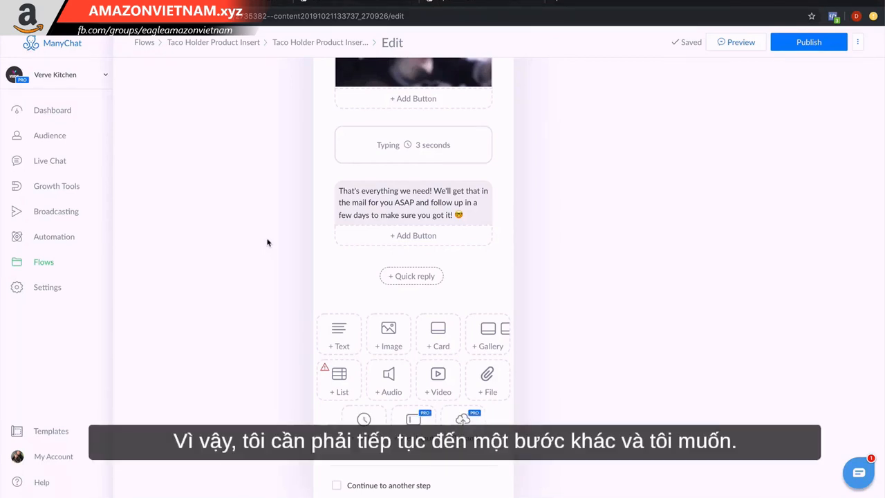
- Make the Yes please step continue to a new Perform Actions step and open it
click(382, 487)
scroll(344, 408, down, 1)
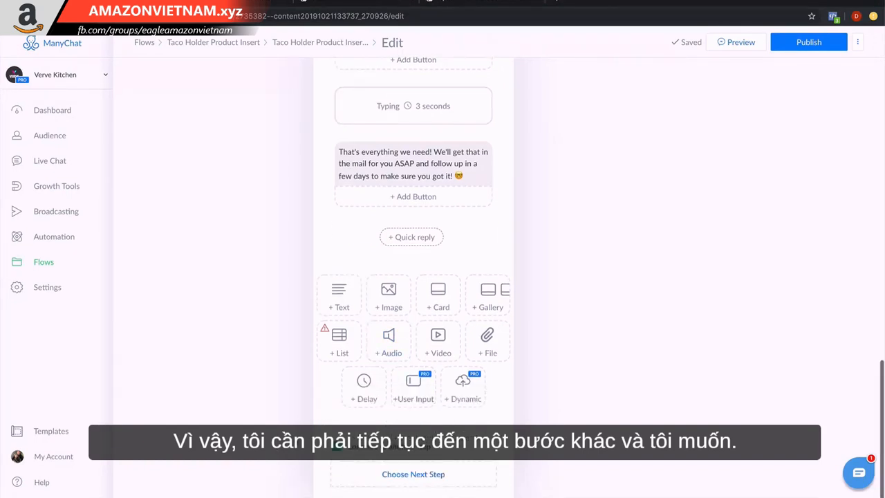
click(382, 474)
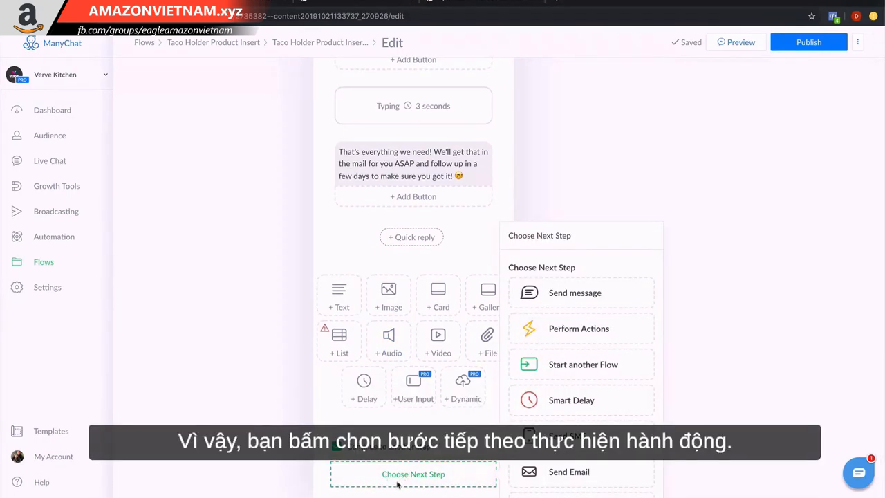
click(541, 329)
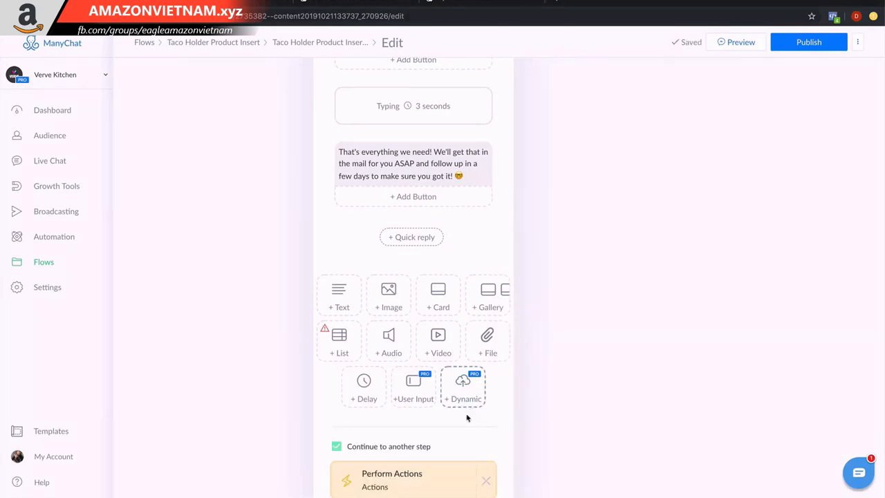
click(425, 461)
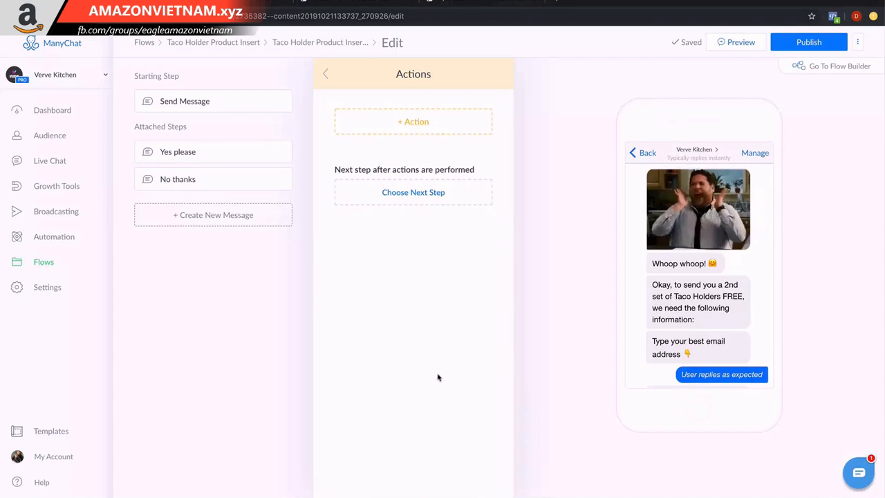
- Add an Add Tag action that creates and applies the tag "Purchased: Taco Holder"
click(406, 124)
click(395, 145)
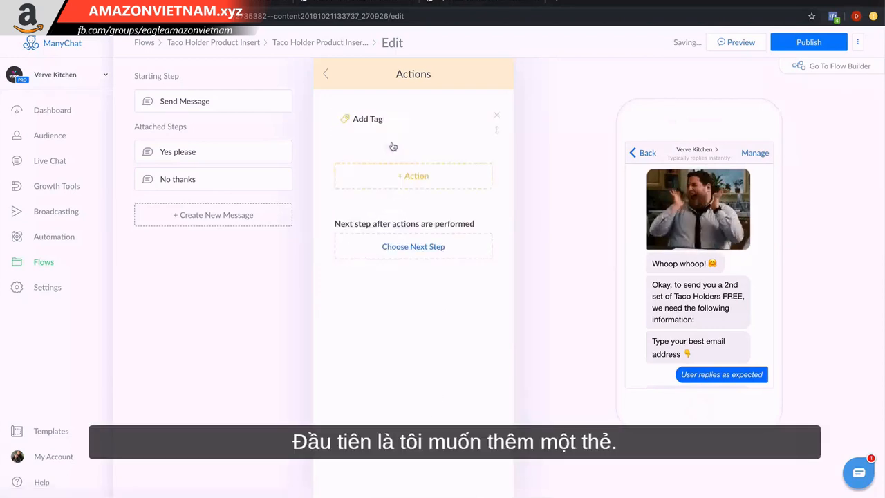
click(388, 136)
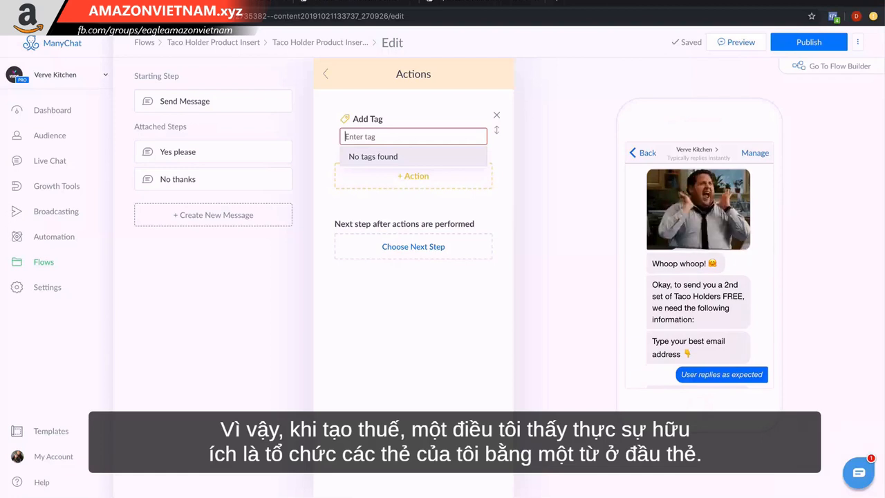
text(Purchased)
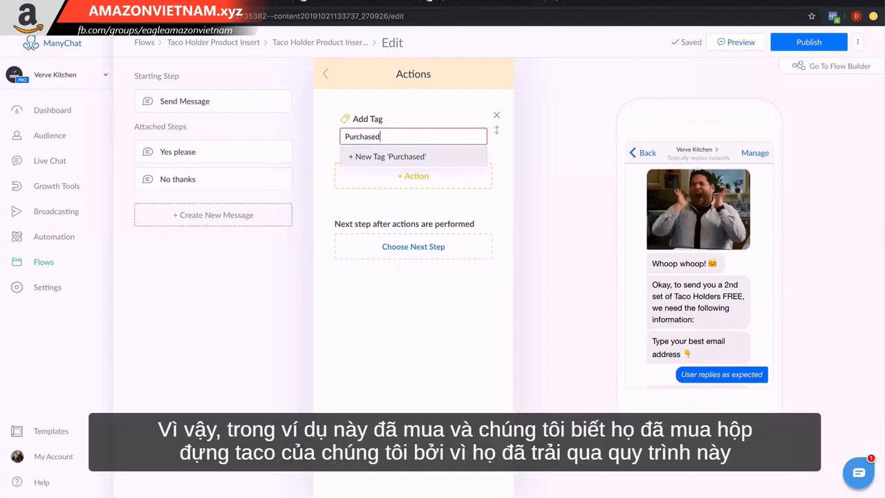
text(: Taco Holder)
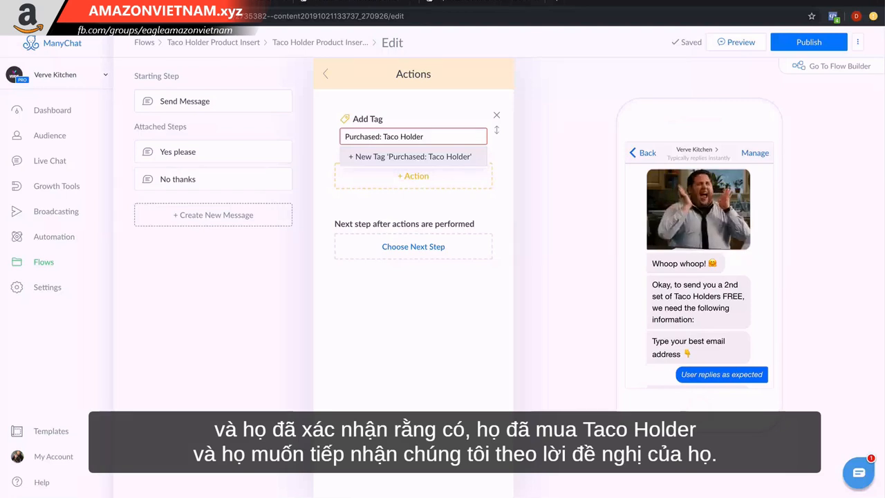
click(366, 158)
click(376, 158)
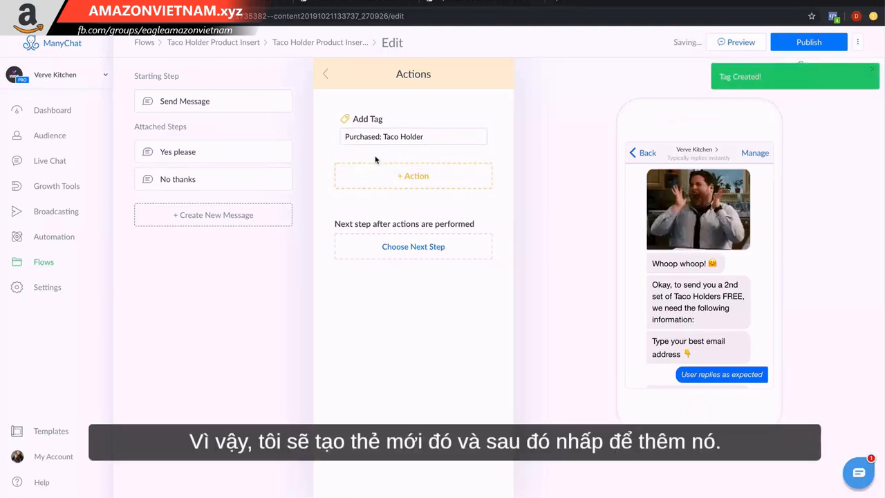
- Add a second Add Tag action creating and applying the tag "Insert Offer: Free Taco Holder"
click(380, 177)
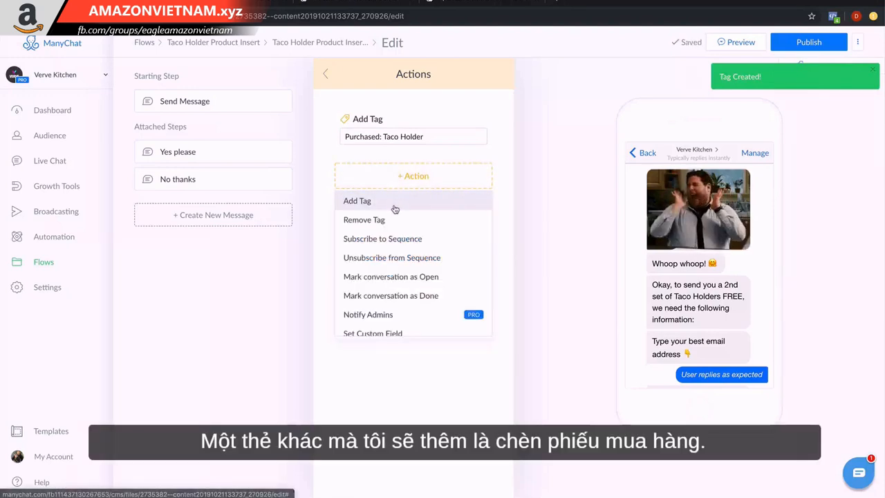
click(394, 208)
click(375, 186)
text(Insert)
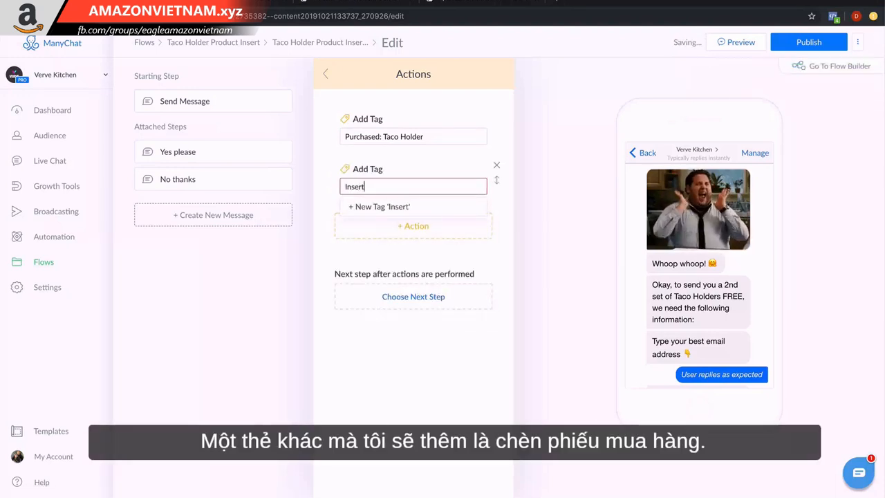
text( Offer: )
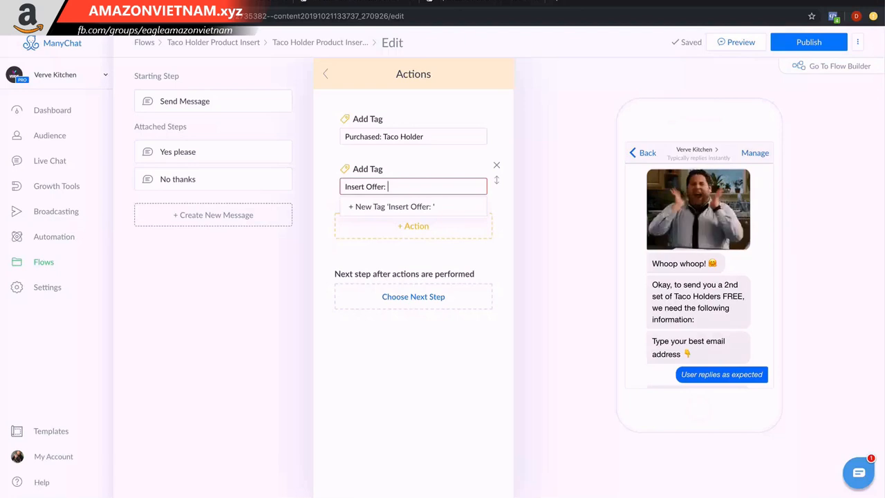
text(Free Taco Hold)
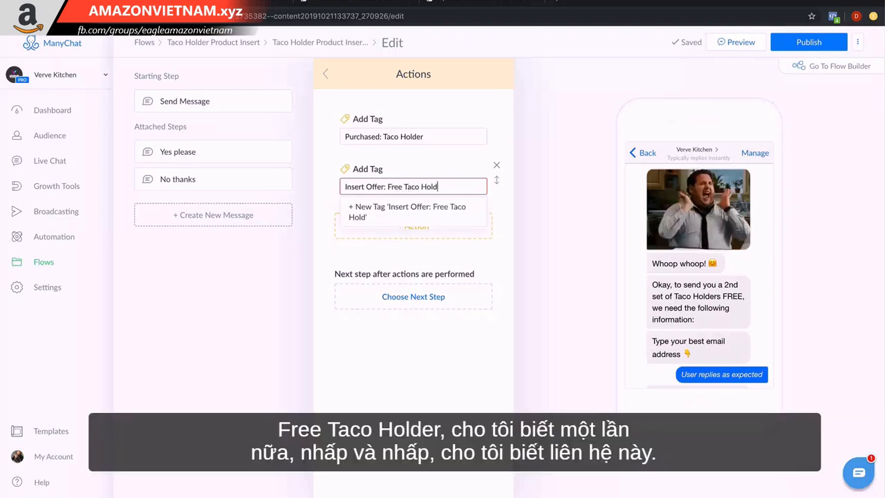
text(er)
click(374, 211)
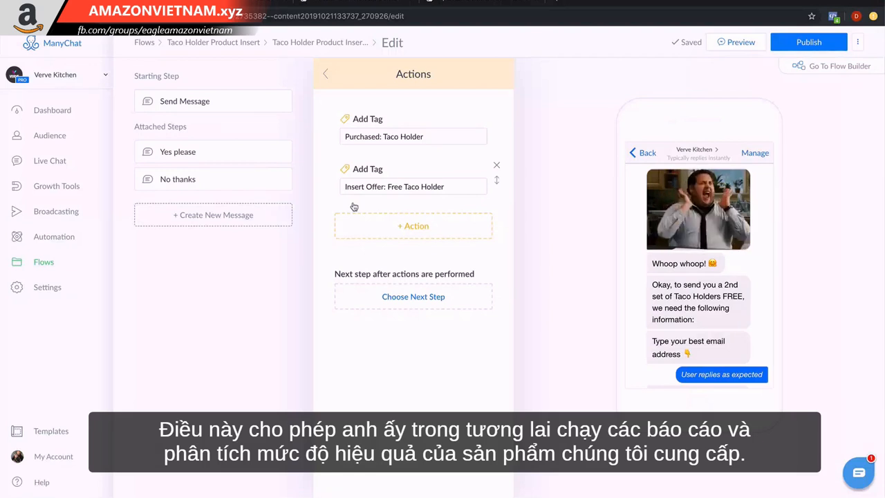
- Add a Notify Admins action and check its notification text and Messenger and email recipients
click(395, 225)
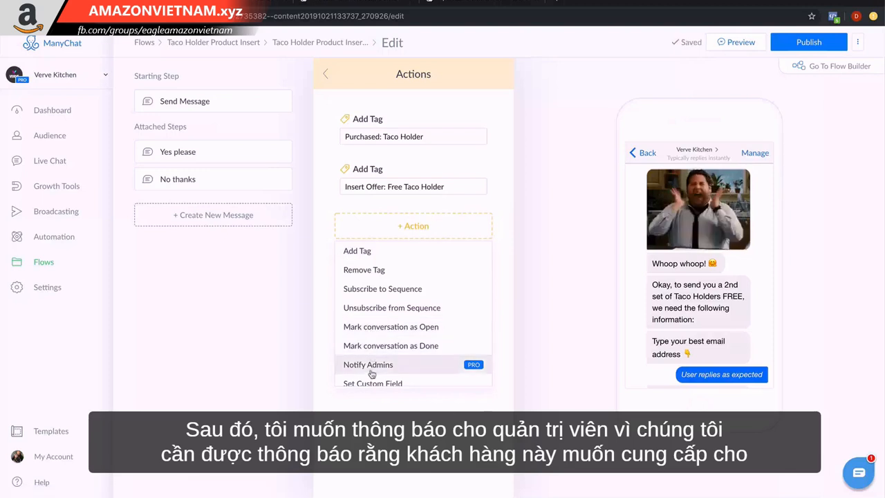
click(372, 364)
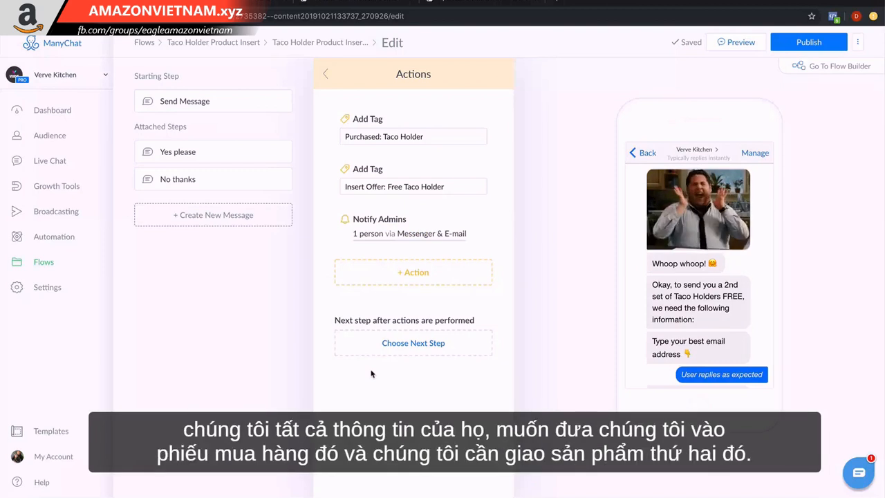
click(369, 236)
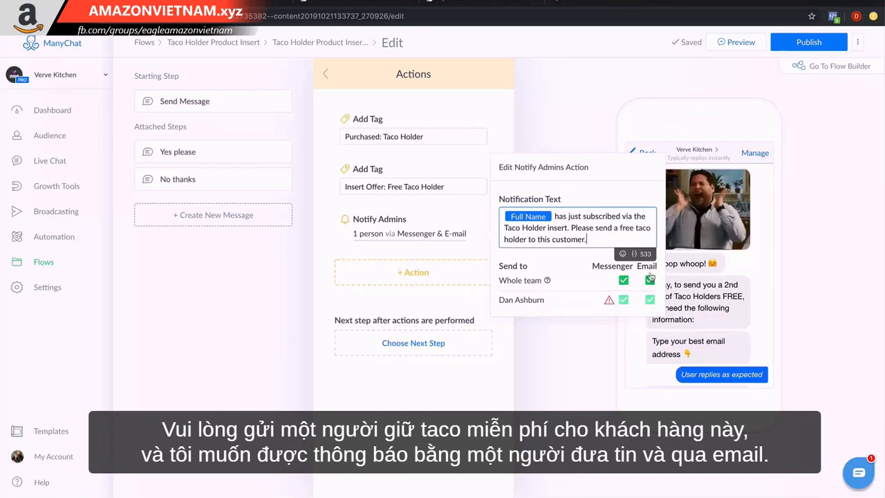
mouse_move(610, 303)
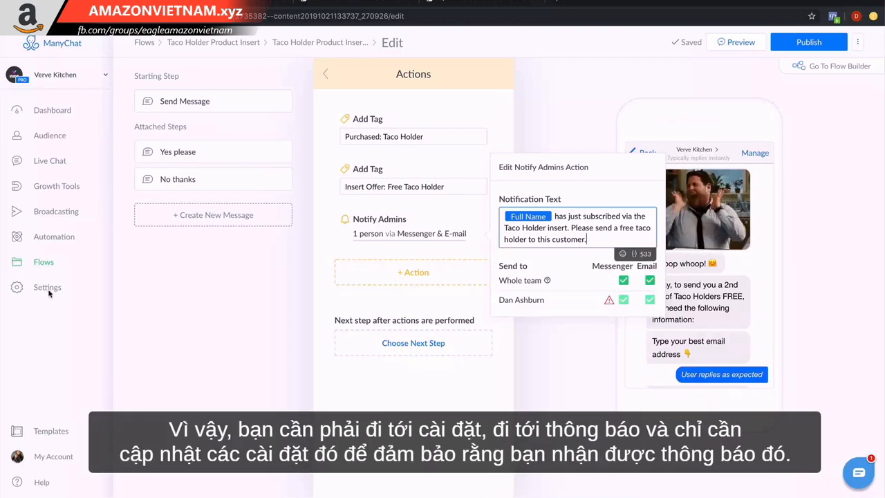
click(458, 378)
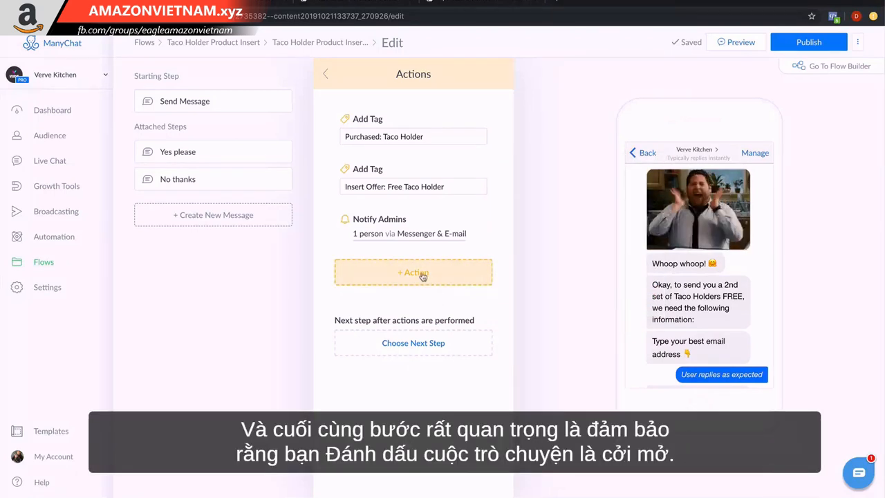
- Add a Mark conversation as Open action to the actions list
click(422, 275)
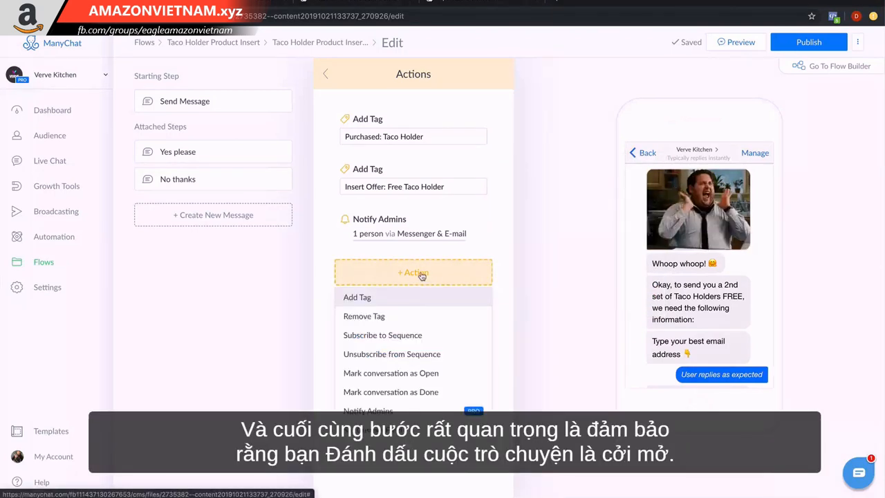
click(418, 373)
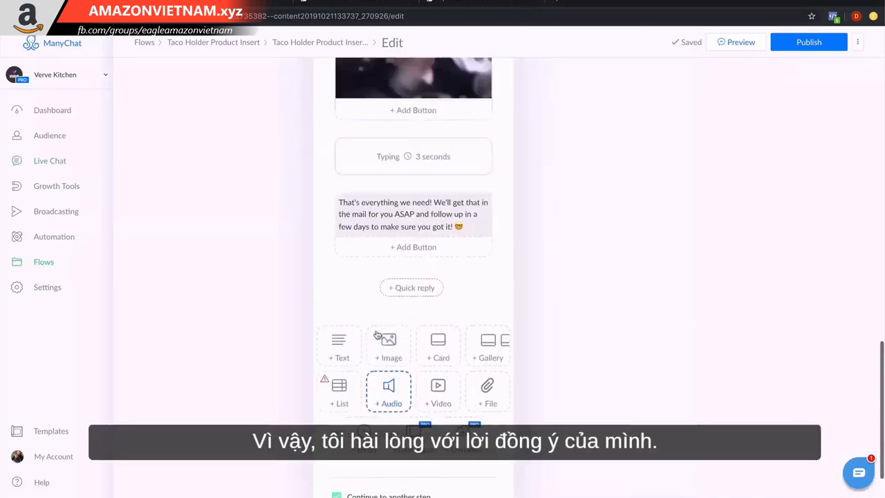
scroll(376, 339, up, 5)
scroll(375, 339, down, 6)
scroll(377, 335, up, 2)
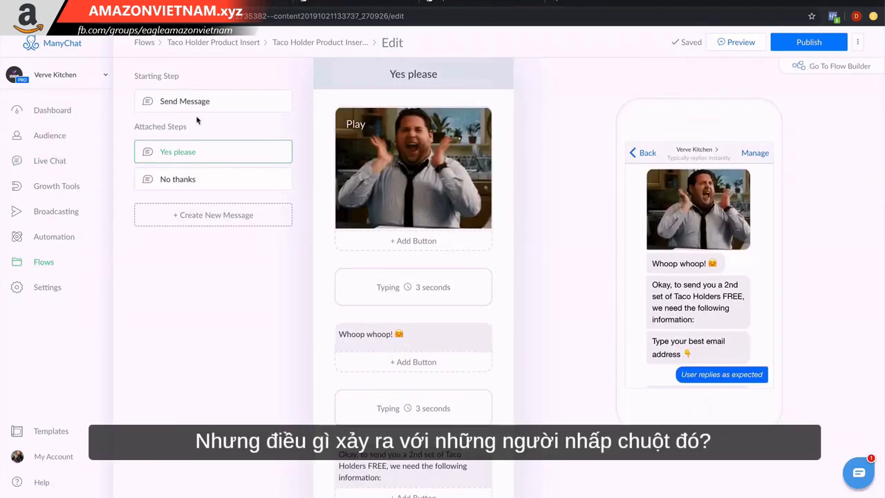
- In the No thanks step, add an image block above the text with an "AW... DAMN IT!" GIF and the text "Oh 😂 ... in that case, how can we help?"
click(191, 101)
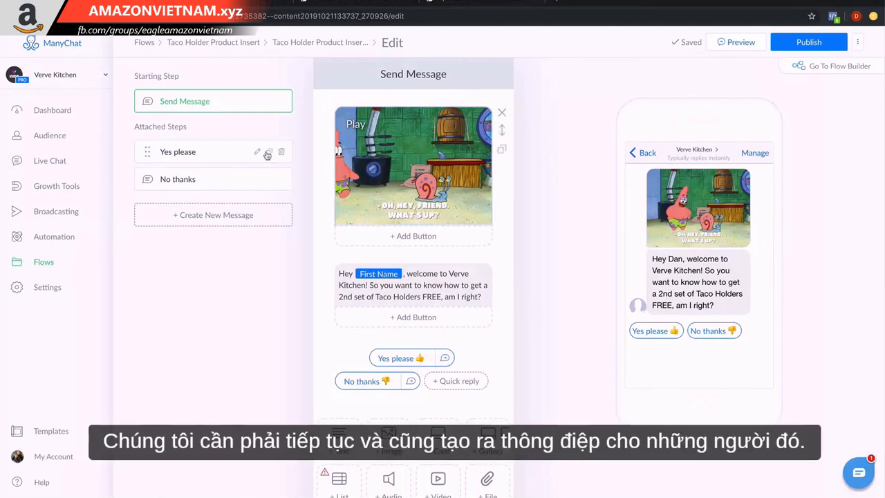
click(218, 176)
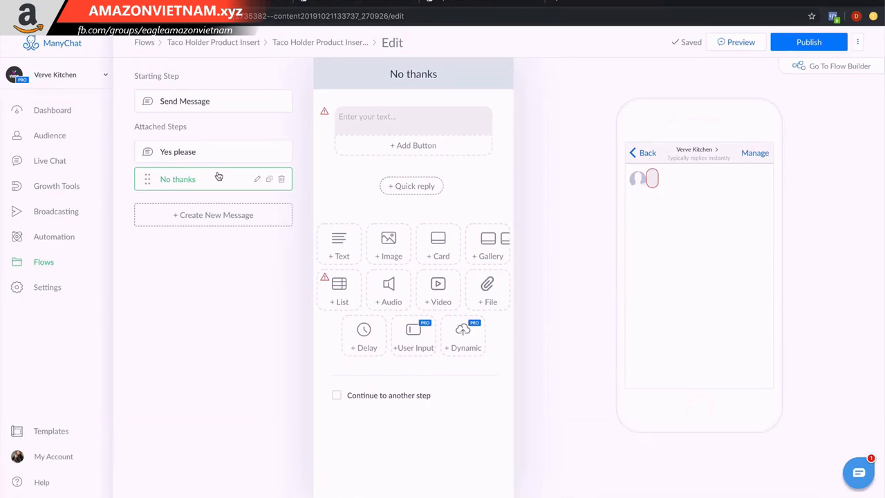
click(392, 256)
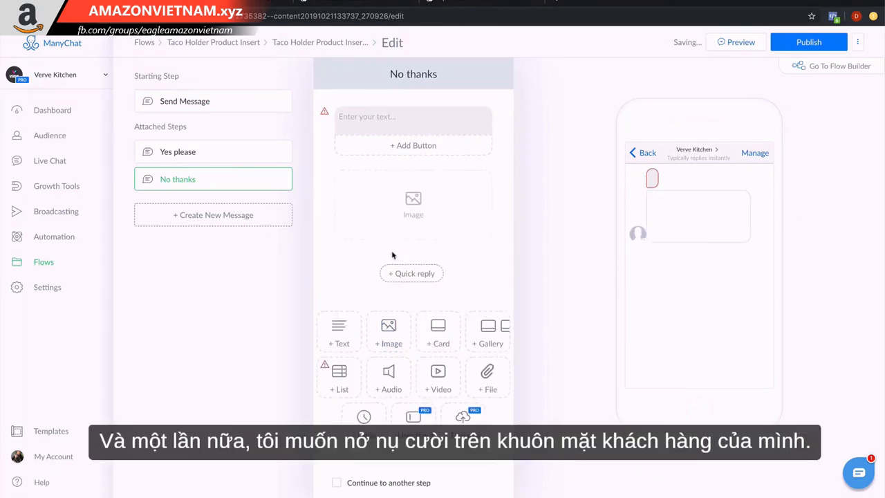
drag(501, 200, 493, 114)
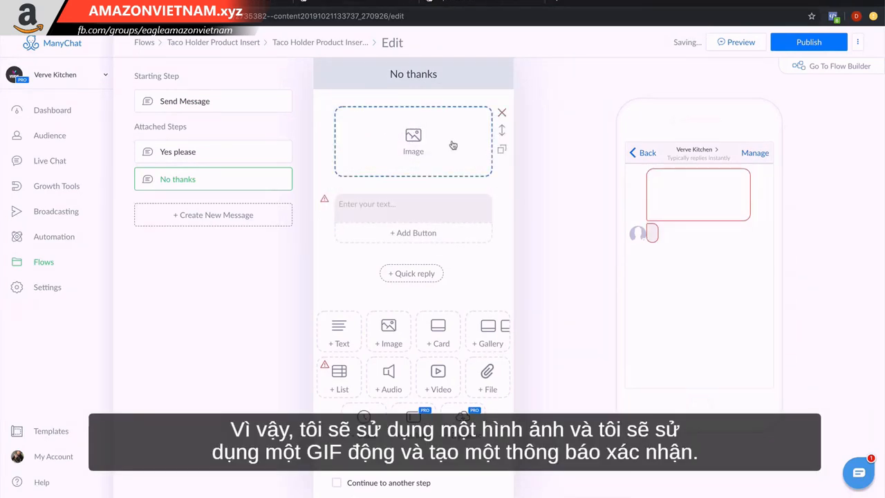
click(396, 314)
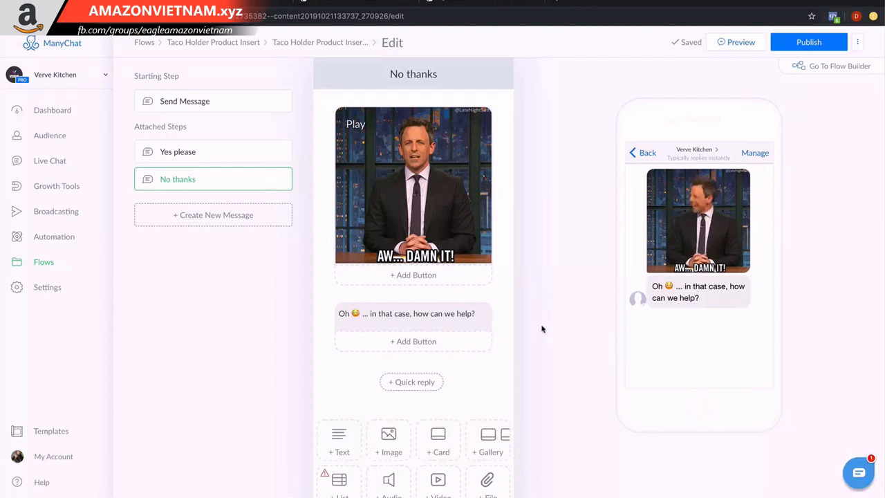
- Replace the No thanks text block with a user input question "Oh 😂 ... in that case, how can we help?" awaiting free keyboard input
scroll(514, 365, down, 2)
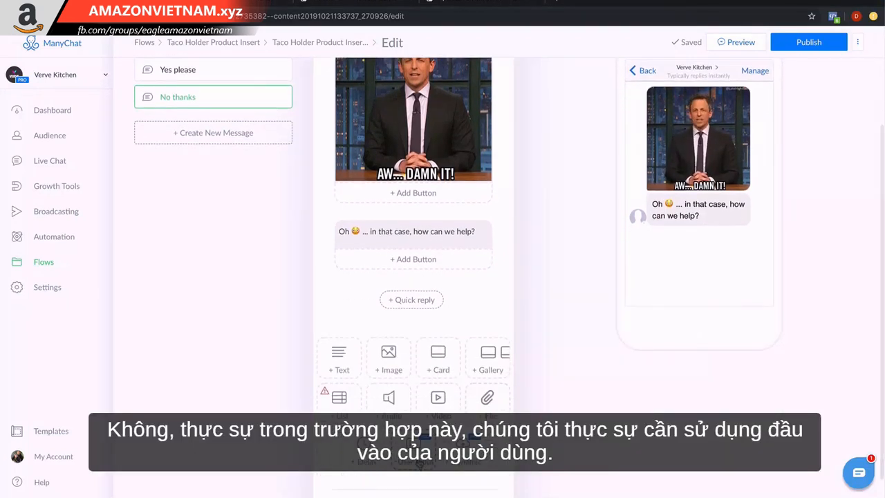
click(411, 300)
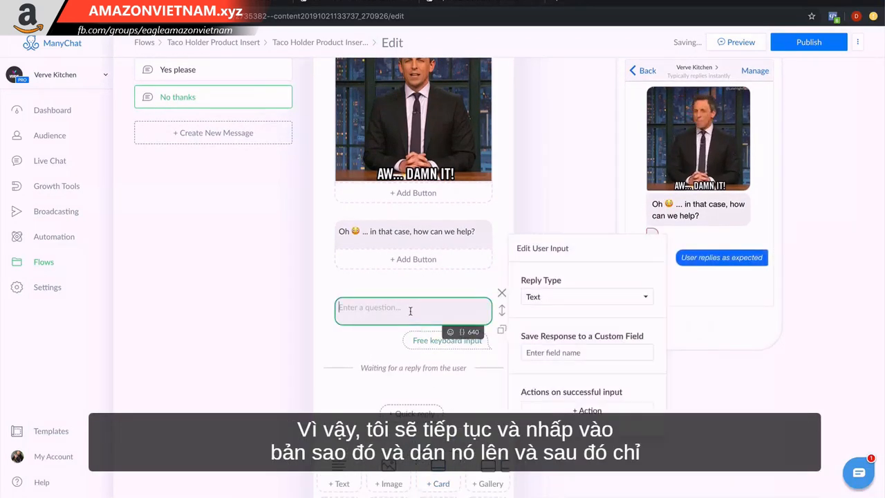
text(Oh 😳 ... in that case, how can we help?)
click(503, 228)
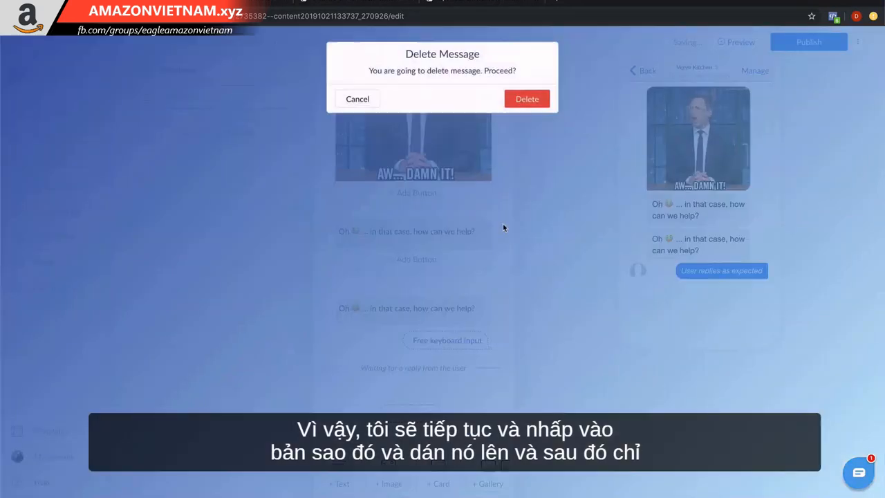
click(528, 97)
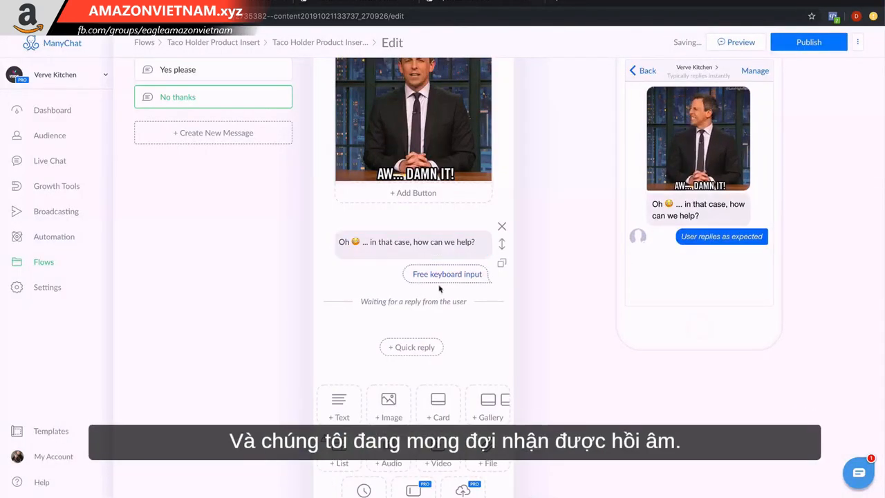
- After the No thanks user input, add a 3-second typing delay and the text "Okay, we'll reply here ASAP 🤓"
scroll(424, 282, down, 1)
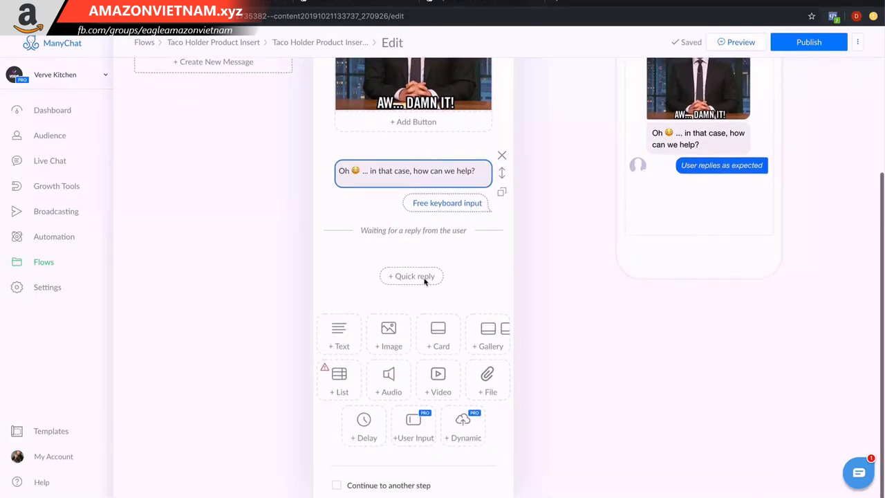
click(362, 419)
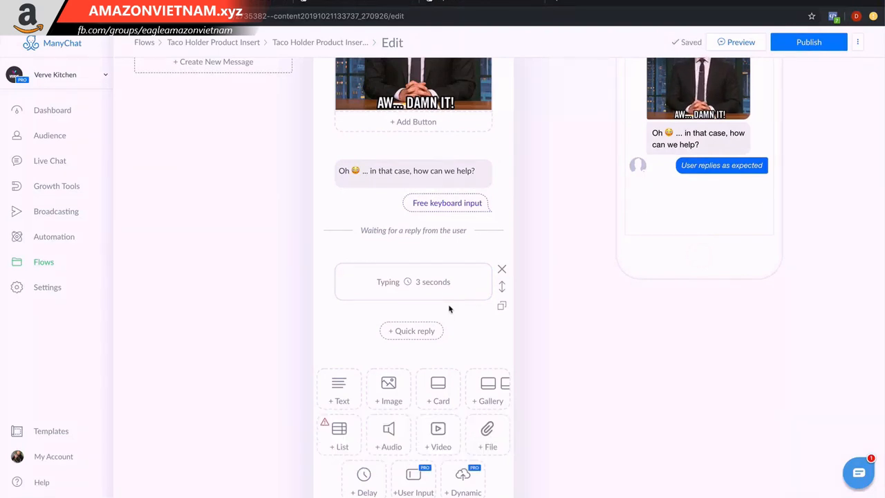
click(339, 385)
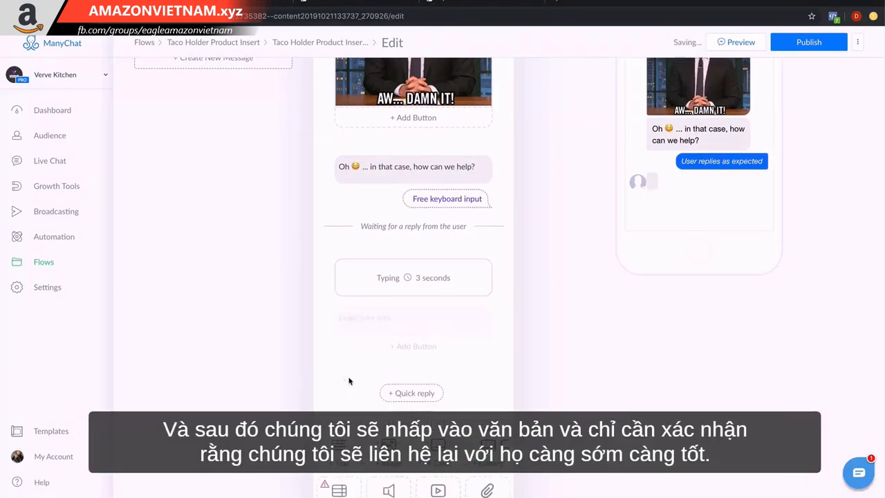
click(388, 329)
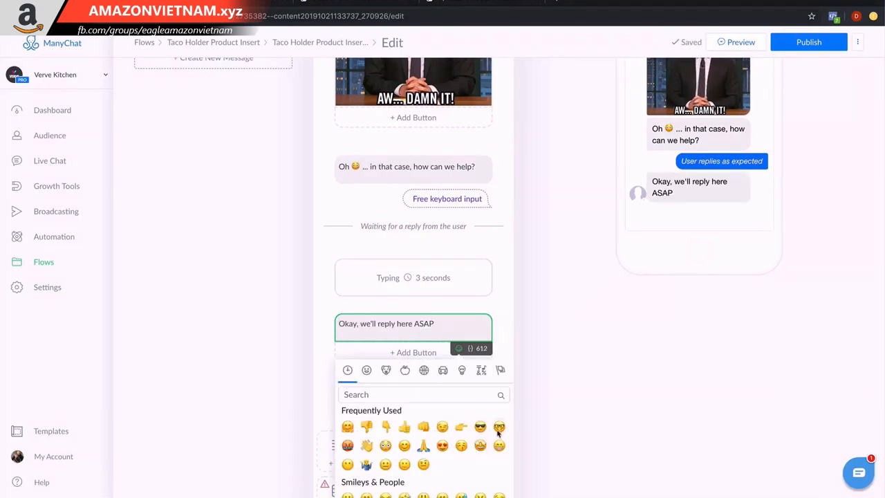
click(501, 425)
click(487, 292)
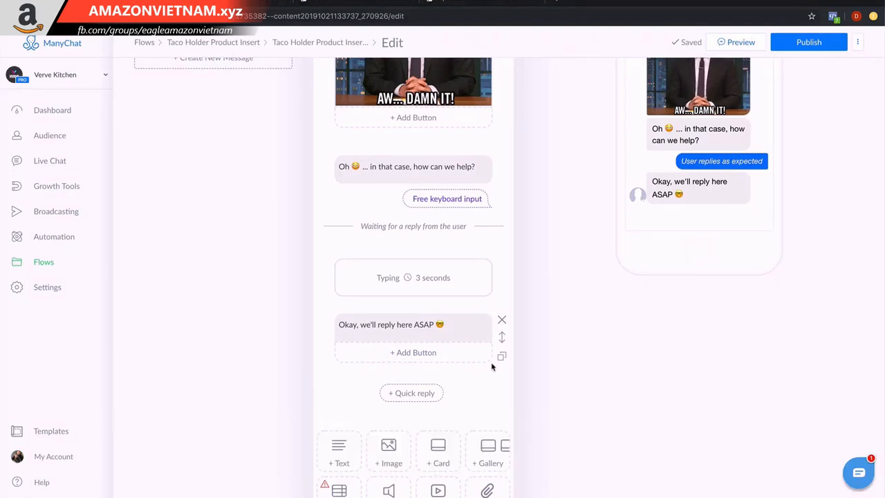
- Continue the No thanks step to a new Perform Actions step containing a Mark conversation as Open action
scroll(492, 366, up, 2)
scroll(492, 367, down, 4)
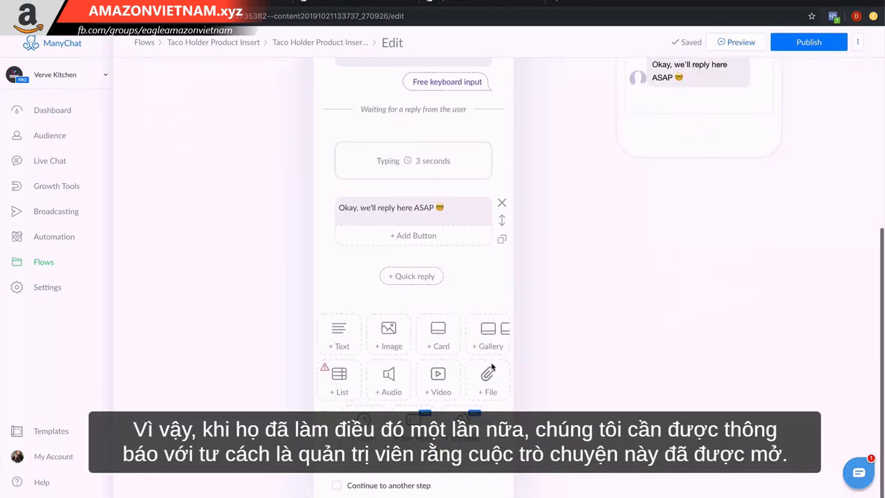
click(423, 487)
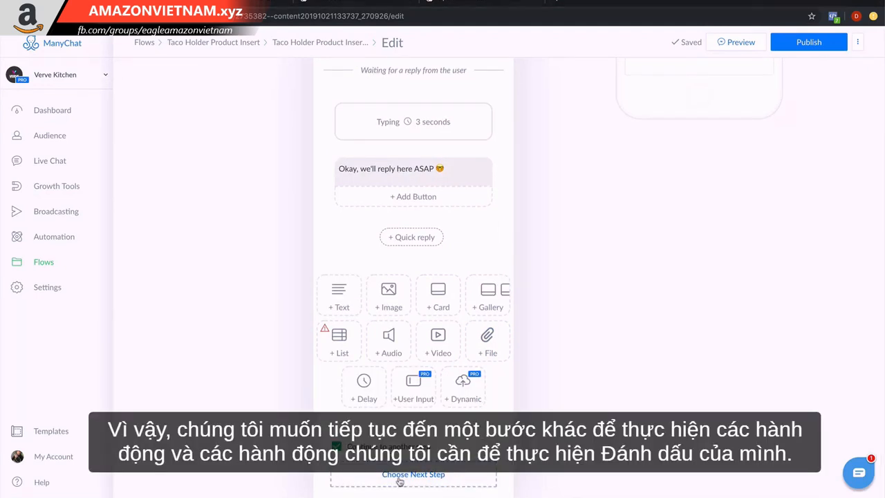
click(400, 482)
click(553, 337)
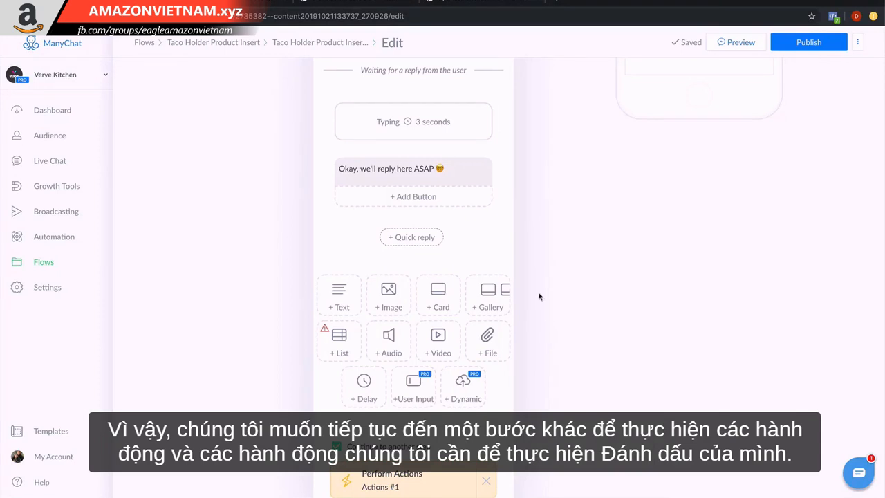
click(422, 480)
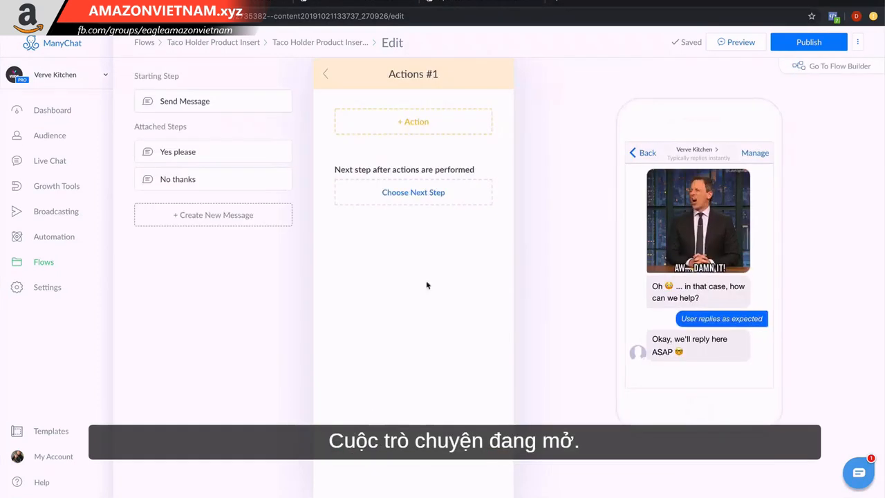
click(413, 122)
click(408, 221)
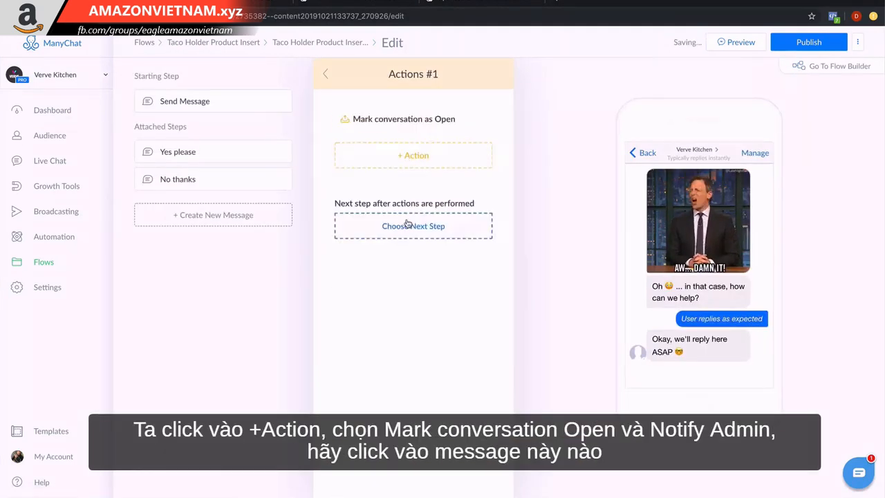
- Add a Notify Admins action with the text "First Name needs help. Please respond in Live Chat ASAP."
click(408, 159)
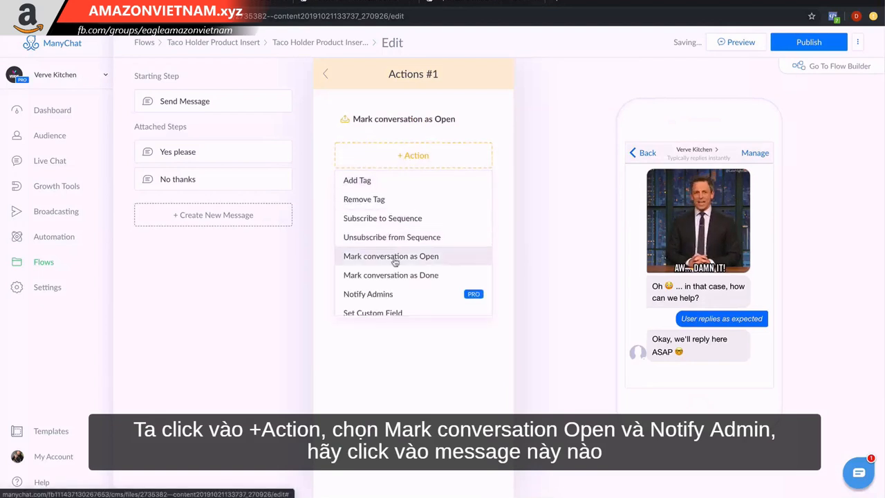
click(389, 294)
click(406, 166)
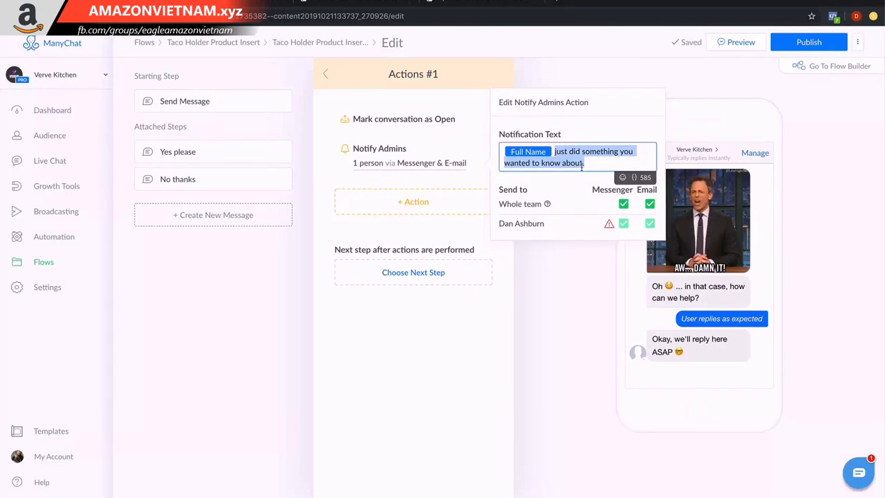
text(First Name needs help. Please respond in Live Chat ASAP.)
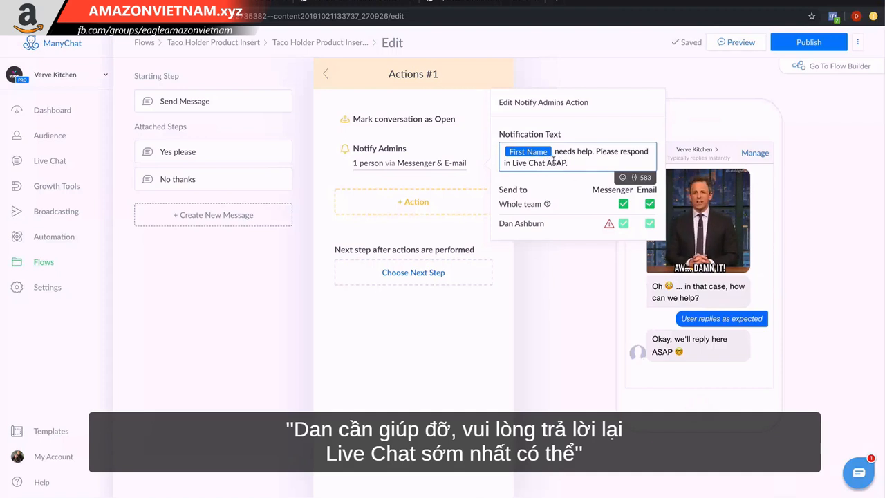
click(600, 298)
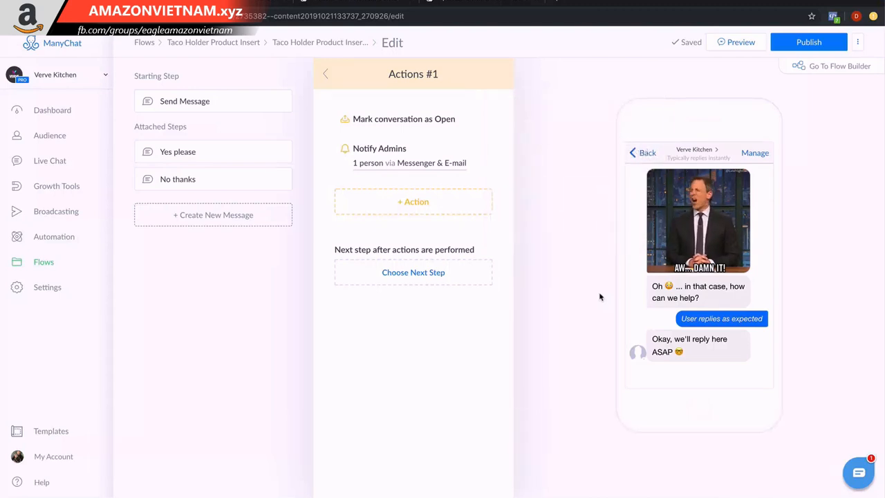
- Review the Send Message, Yes please and No thanks steps of the flow
click(236, 104)
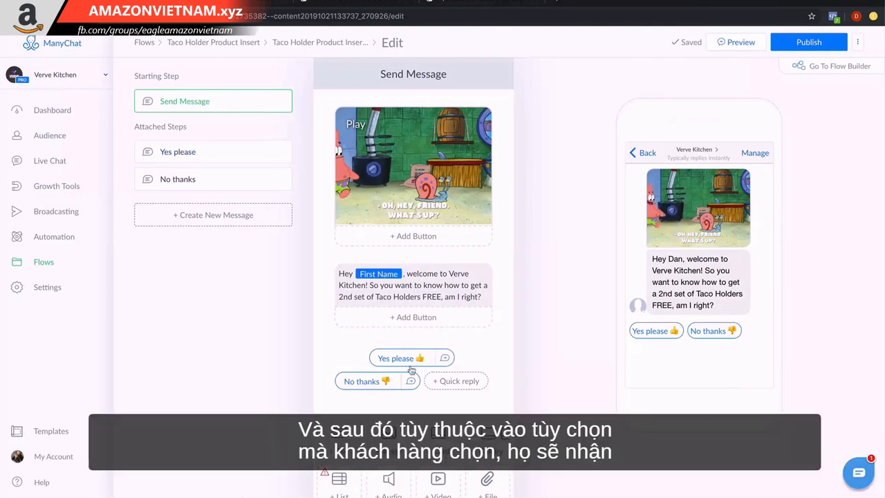
click(206, 155)
scroll(406, 259, down, 15)
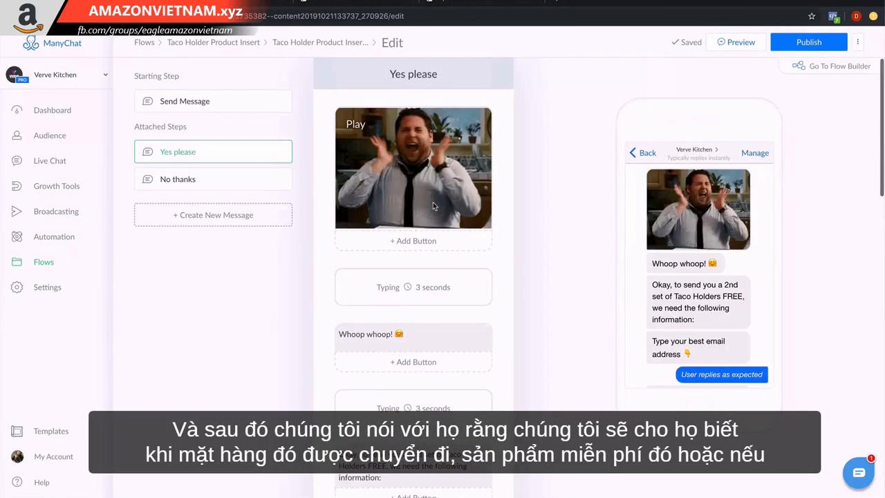
click(246, 184)
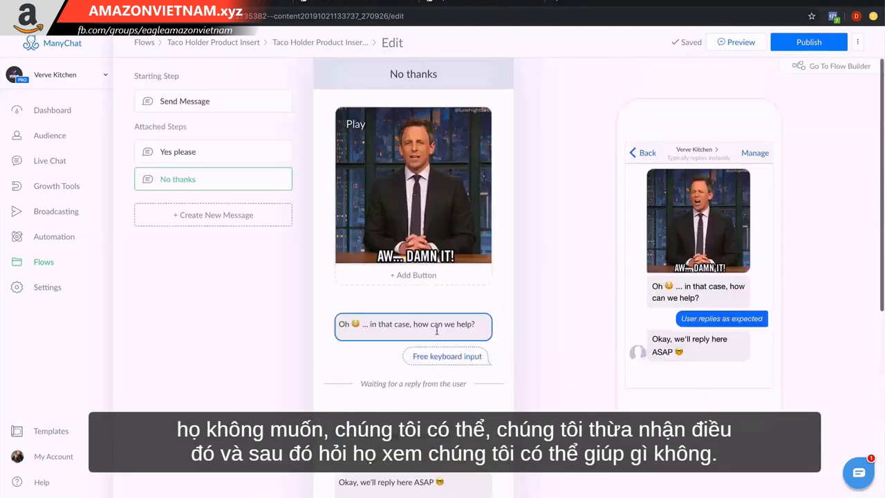
scroll(436, 330, down, 1)
click(437, 331)
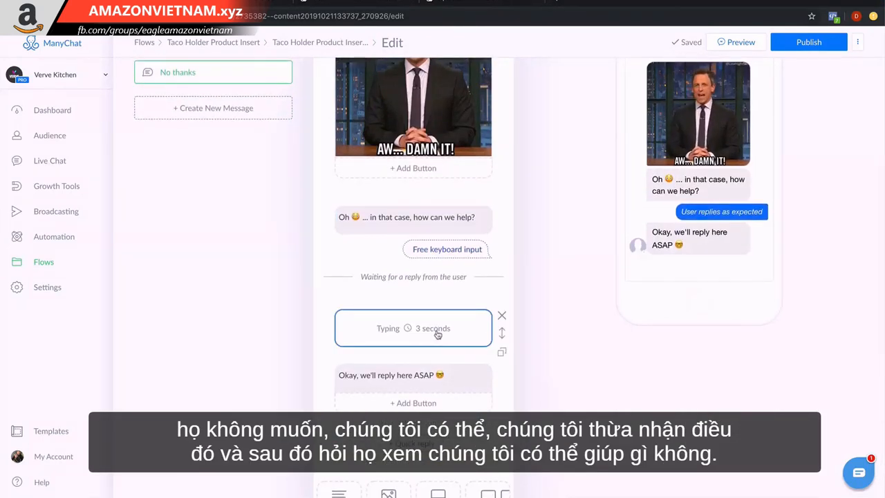
scroll(437, 334, down, 2)
scroll(437, 334, down, 2)
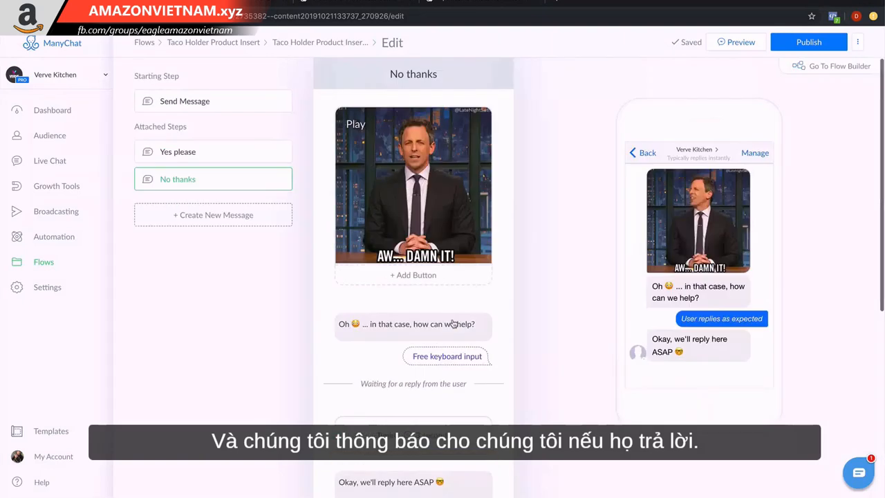
- Publish the flow and send a preview of it to Messenger
click(812, 48)
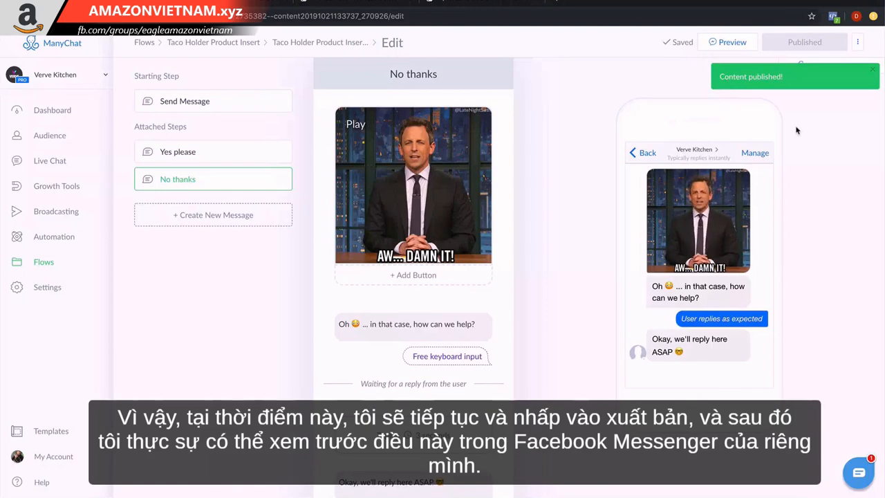
click(731, 42)
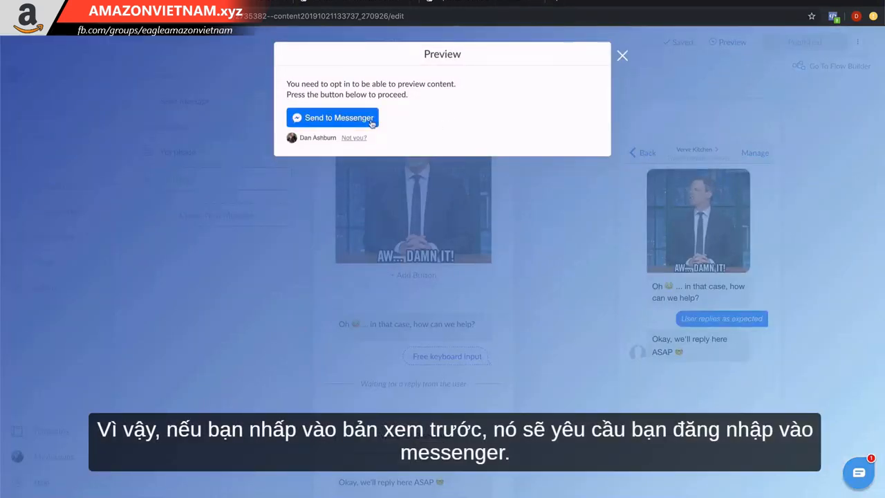
click(368, 120)
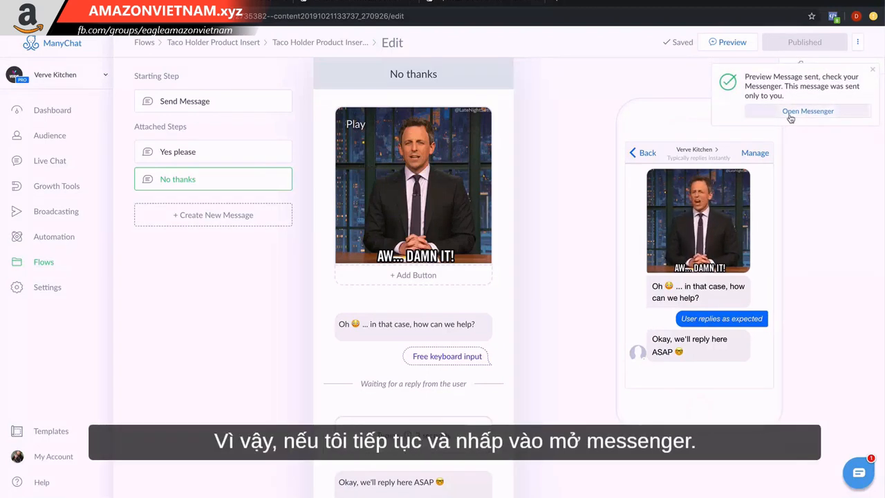
- Open Messenger and run the preview, choosing Yes please and answering the email, shipping address and phone prompts
click(790, 113)
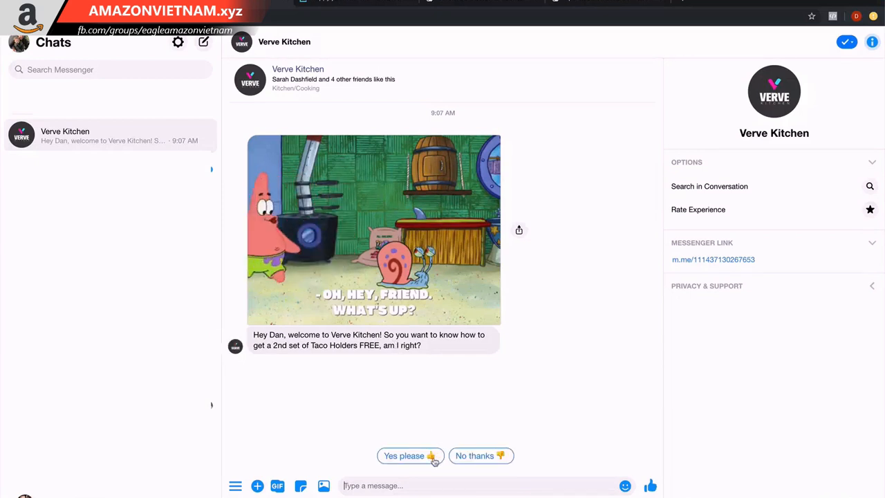
click(433, 459)
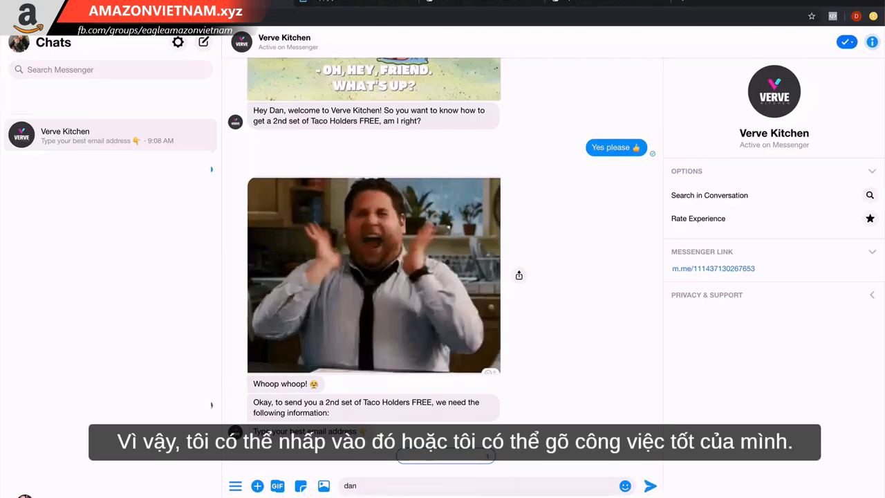
click(487, 457)
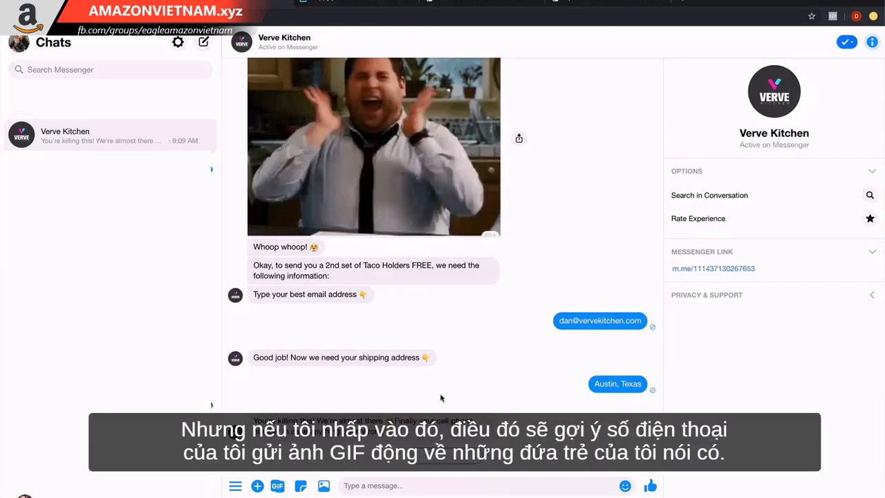
click(429, 461)
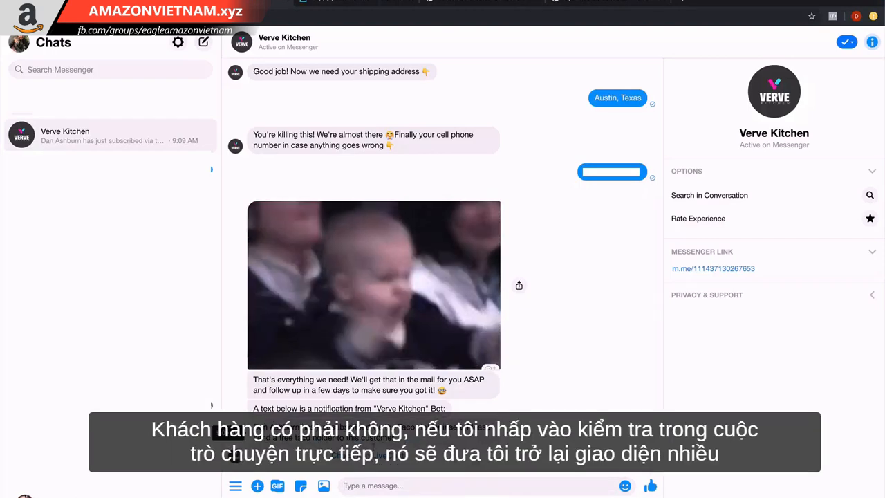
- Open the test conversation in Live Chat and inspect the captured contact details, tags and messages
click(368, 456)
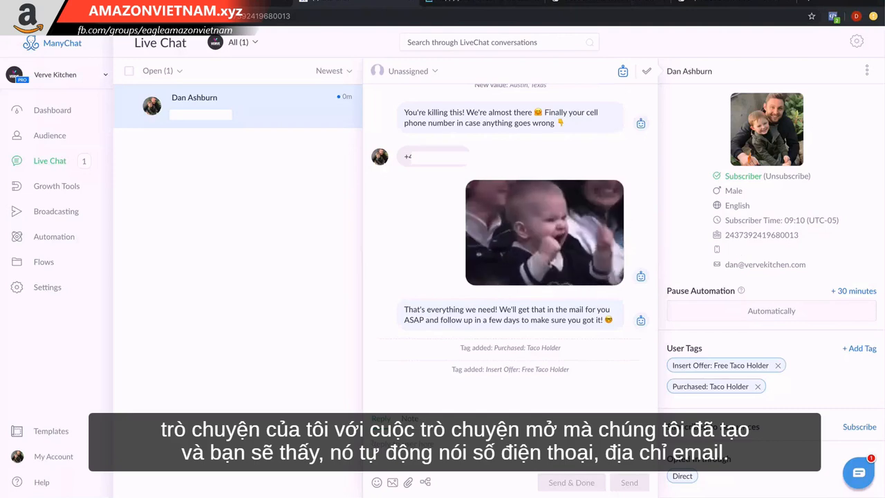
drag(806, 265, 725, 266)
scroll(725, 264, down, 1)
scroll(726, 269, down, 3)
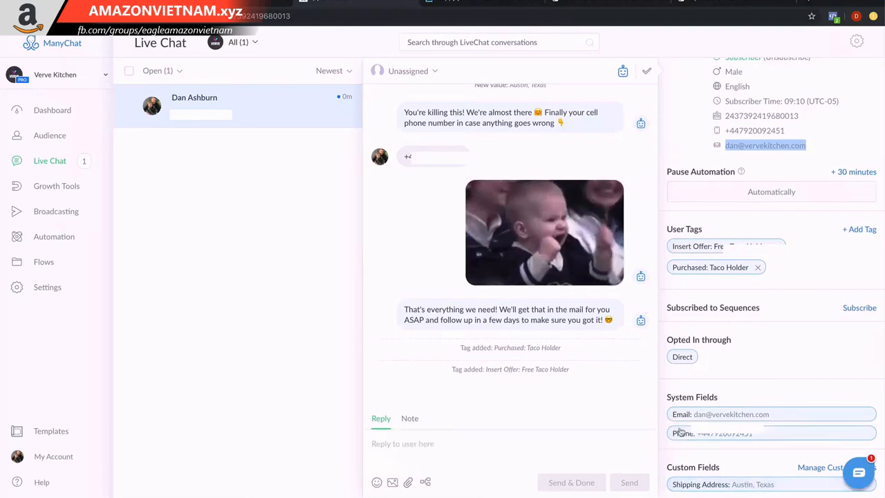
scroll(534, 305, up, 4)
scroll(534, 306, up, 3)
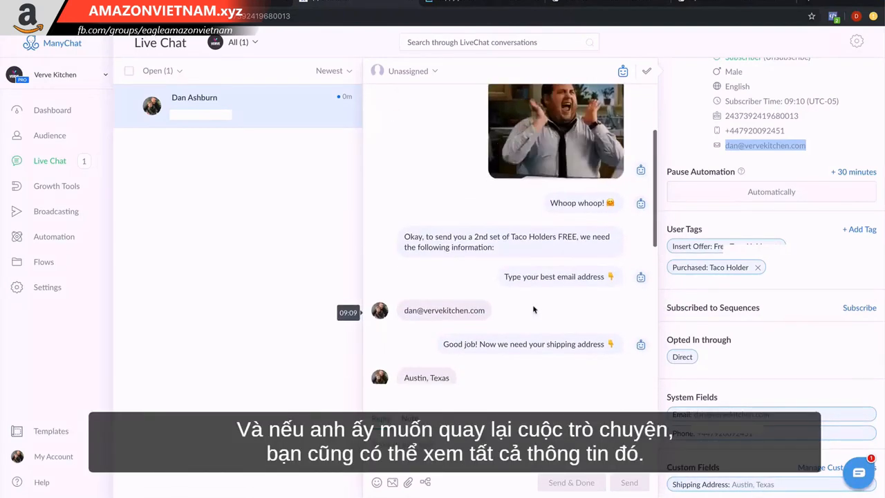
scroll(533, 305, down, 4)
scroll(533, 310, down, 2)
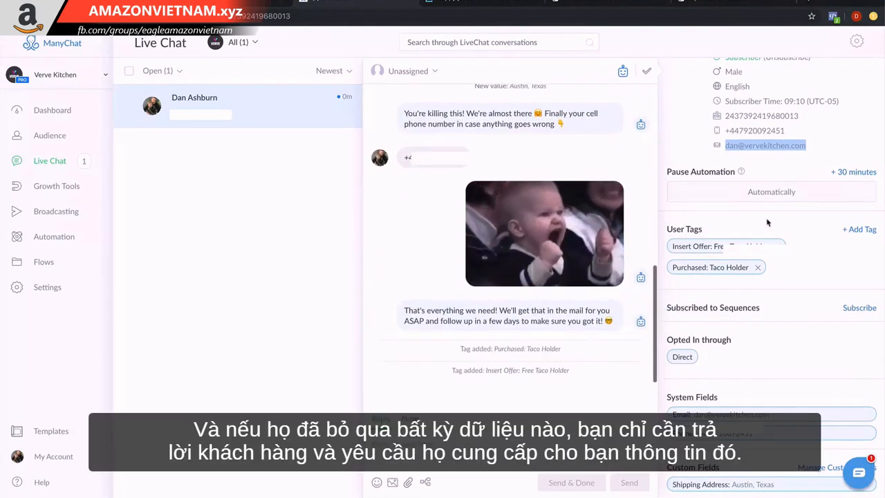
click(457, 445)
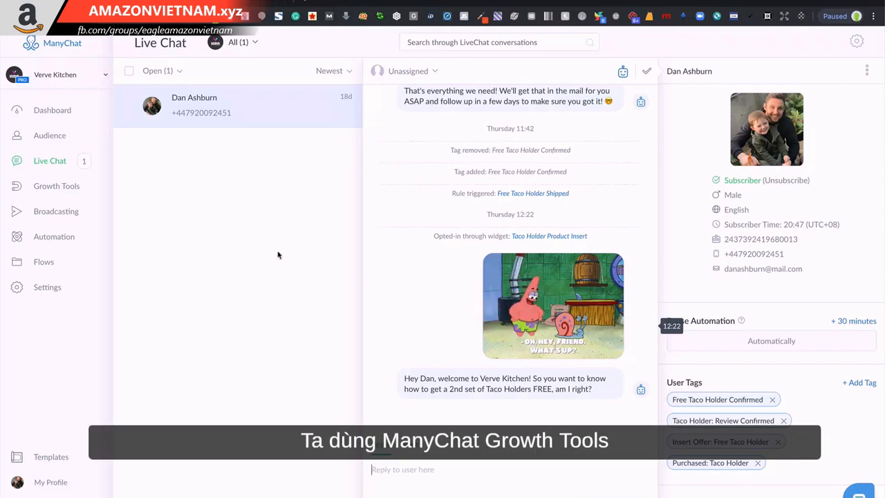
- Start a new growth tool of type Messenger Ref URL from the Growth Tools section
click(71, 193)
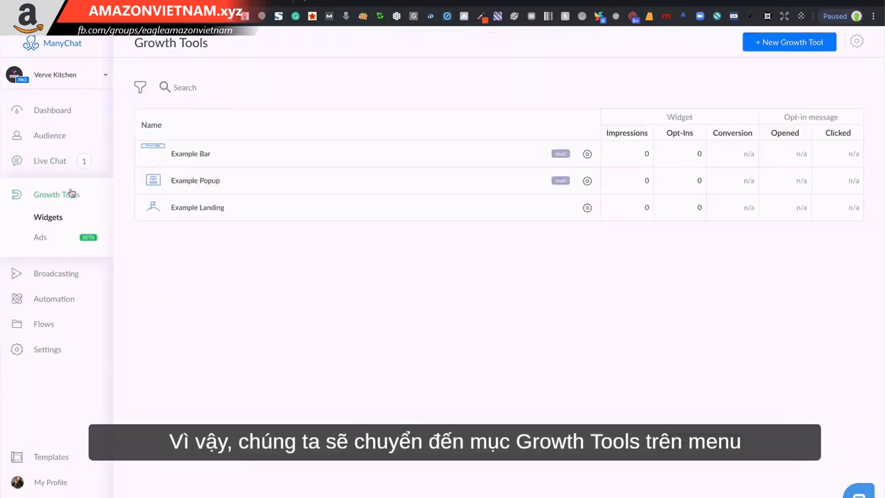
click(761, 42)
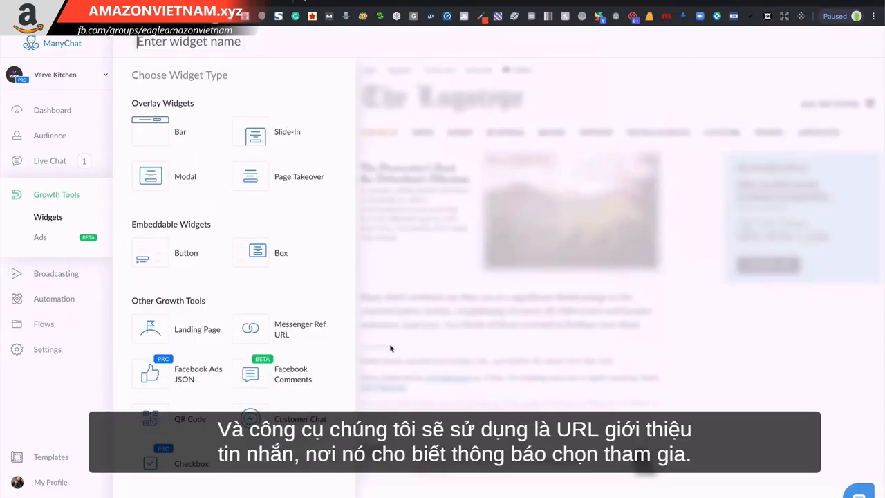
click(318, 337)
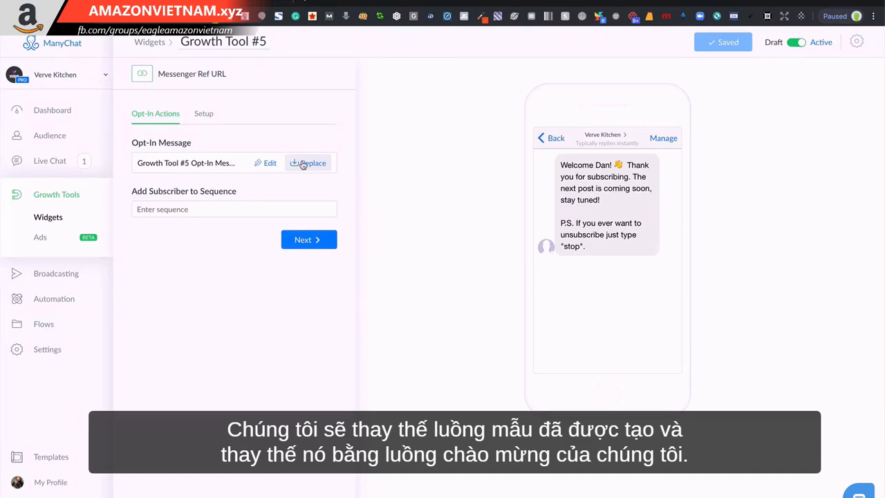
- Replace the opt-in message with the Taco Holder Product Insert Welcome flow from the Taco Holder Product Insert folder
click(302, 165)
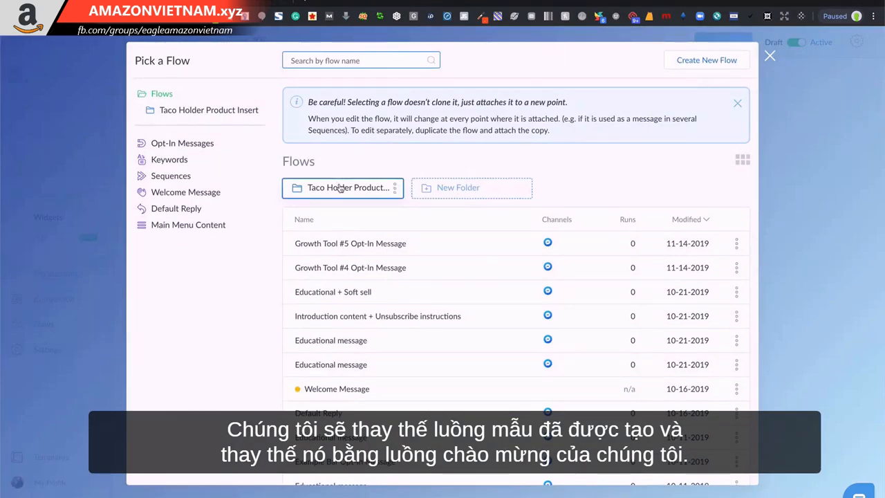
click(340, 188)
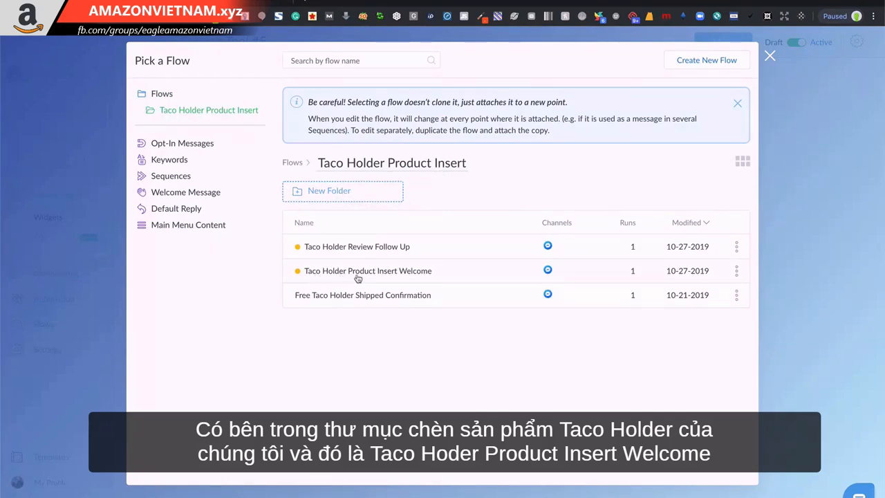
click(387, 277)
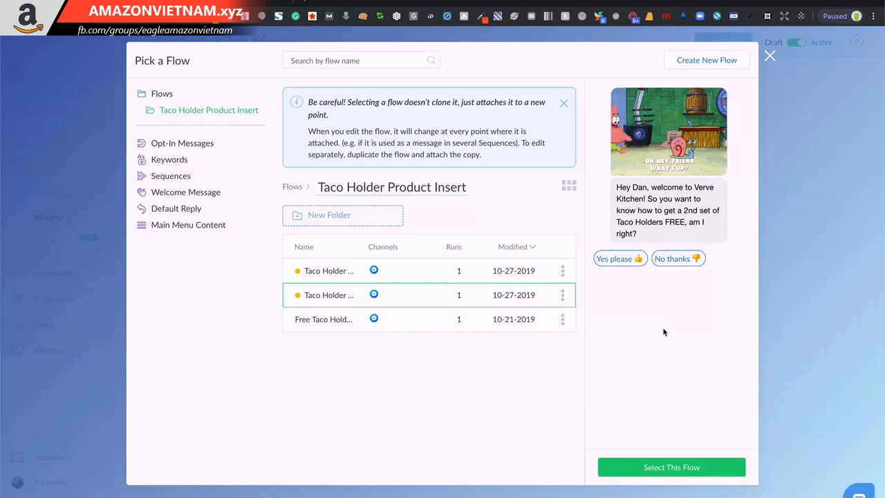
click(676, 475)
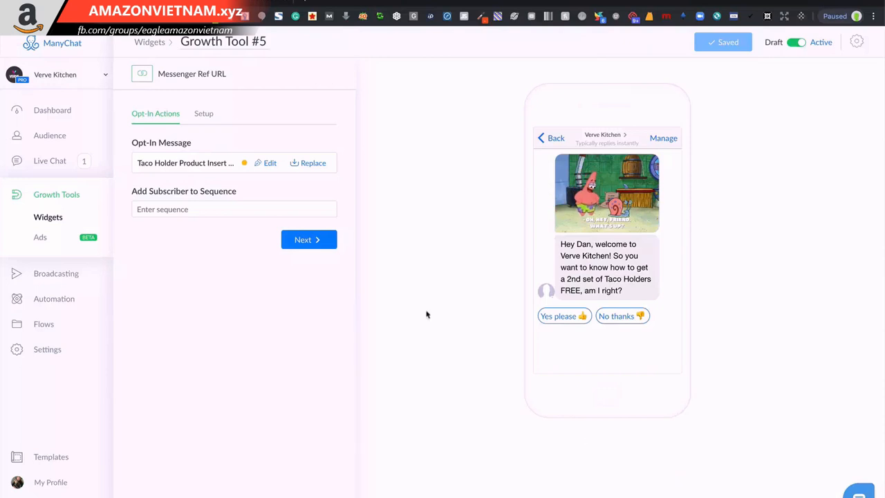
- Go to the setup, rename the growth tool to "Taco Holder Product Insert QR Code" and save it
click(317, 240)
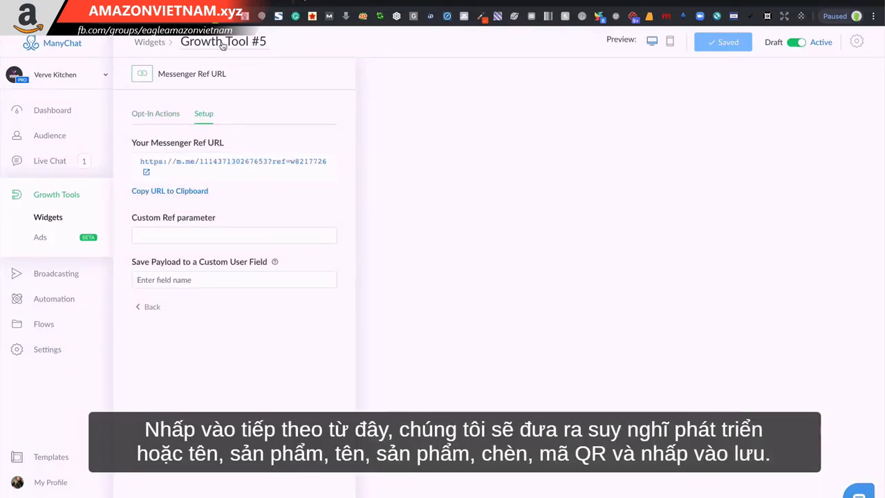
click(223, 46)
text(Taco Holder Product Insert QR Code)
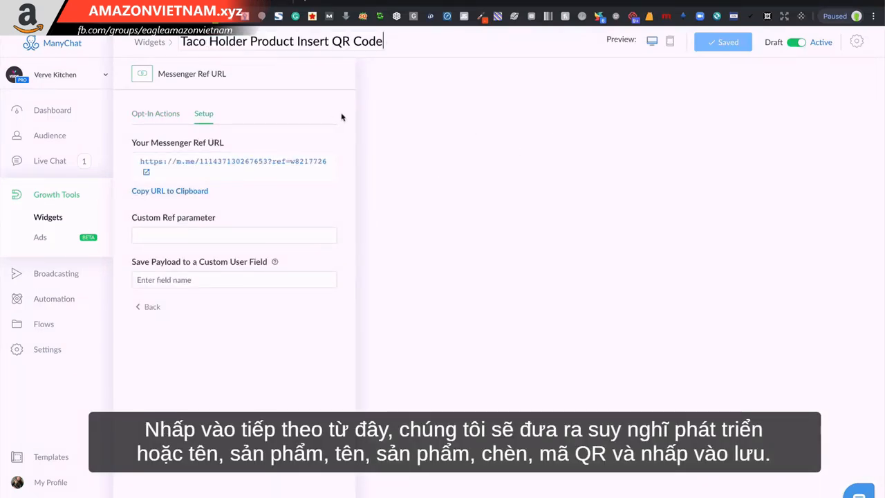
click(343, 117)
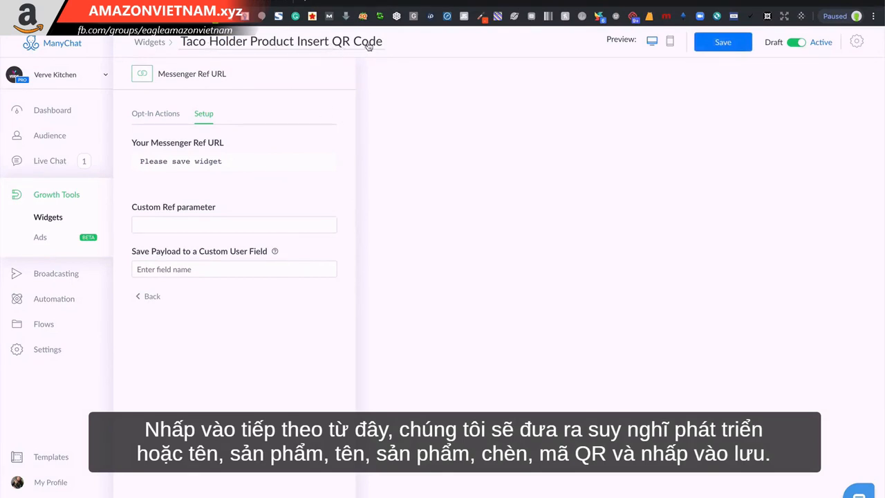
click(723, 42)
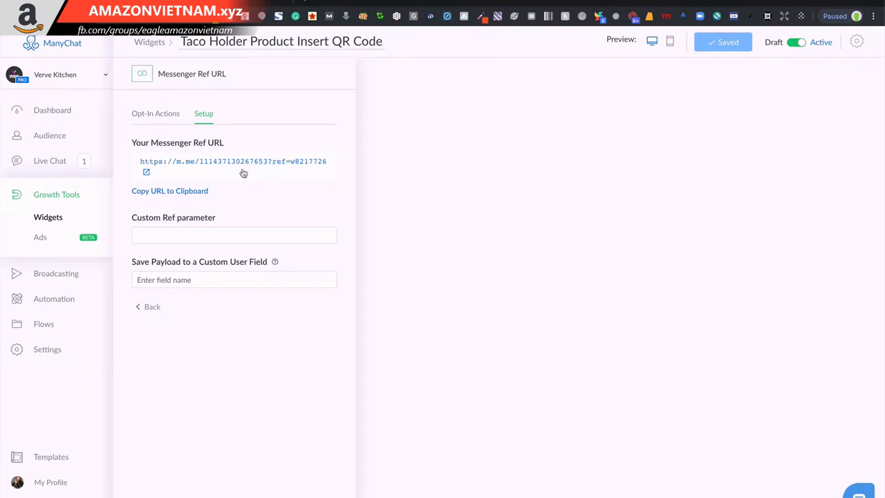
- Copy the Messenger Ref URL and paste it as the website address of the Taco Holders Product Insert QR code, then save
click(164, 192)
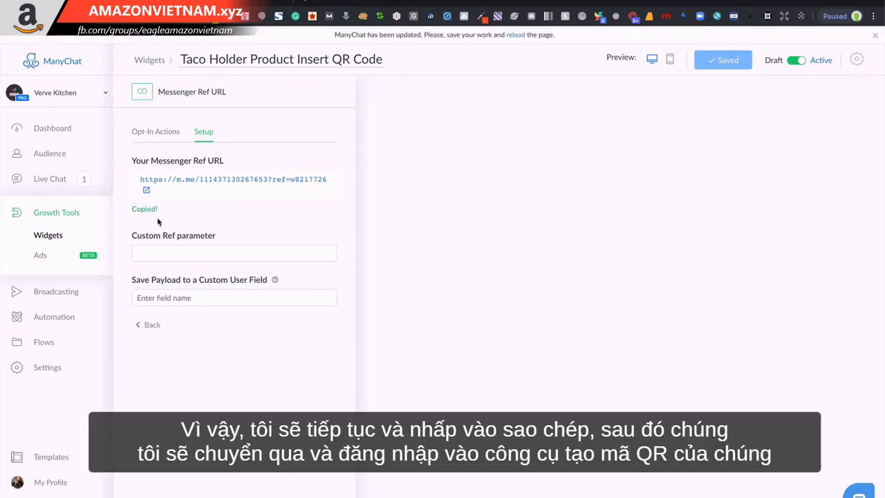
click(239, 2)
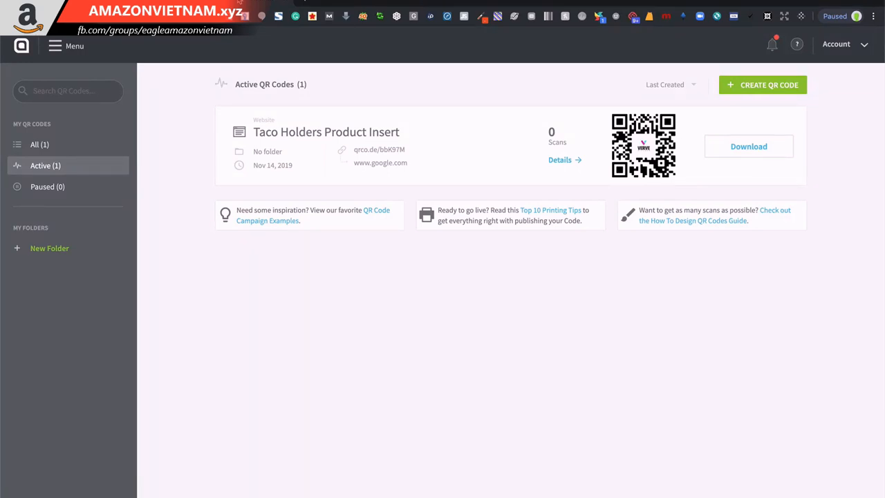
mouse_move(700, 161)
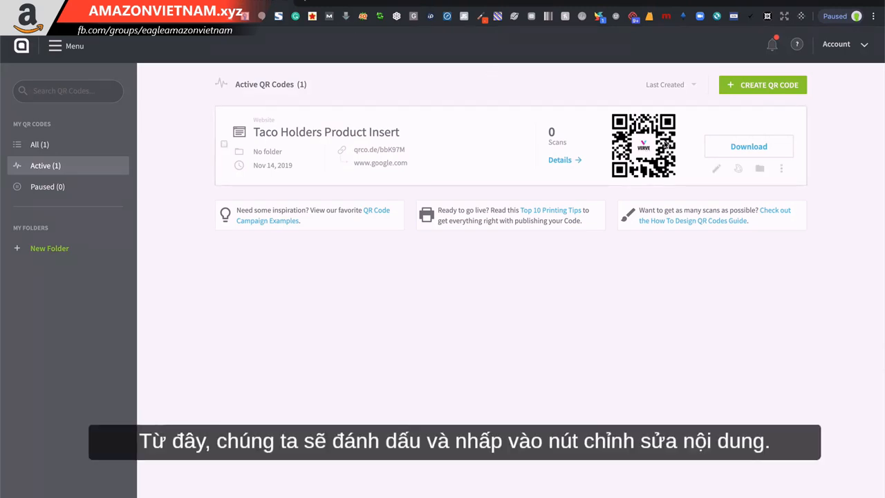
click(717, 171)
triple_click(439, 247)
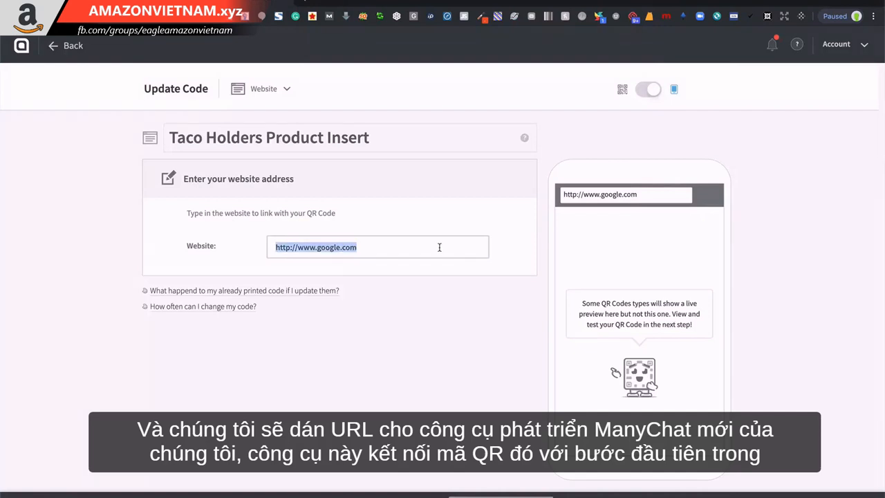
key(ctrl+v)
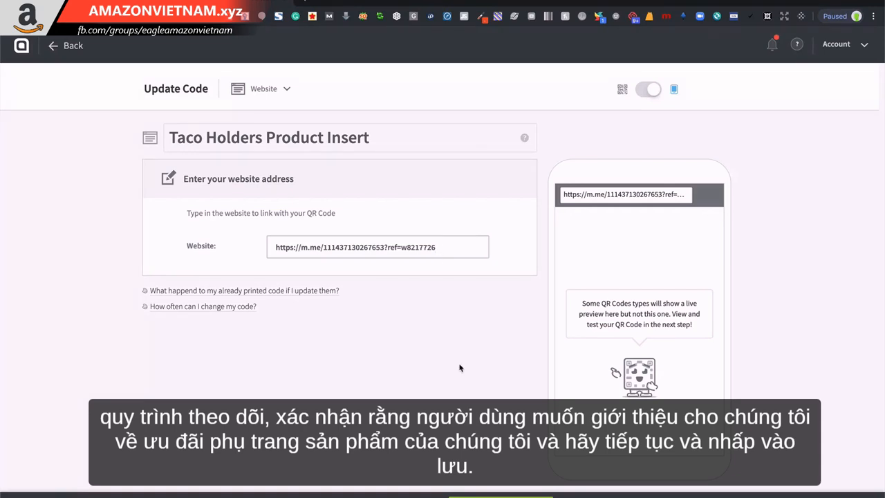
click(484, 495)
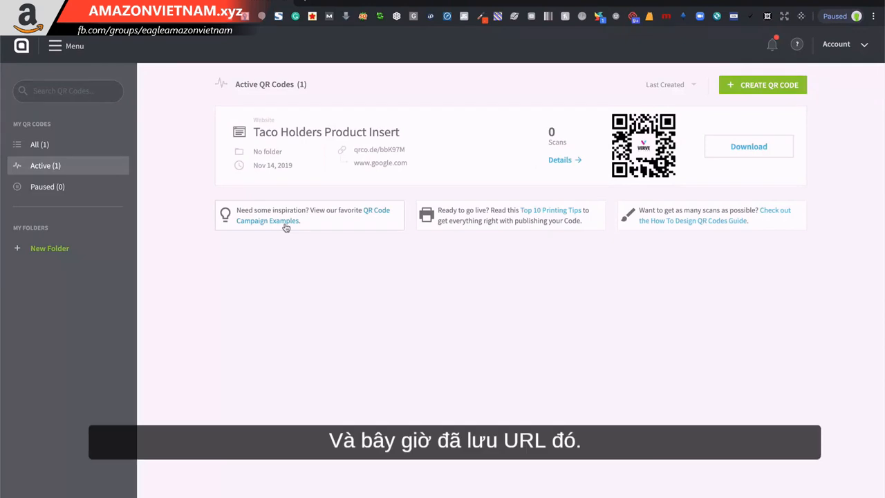